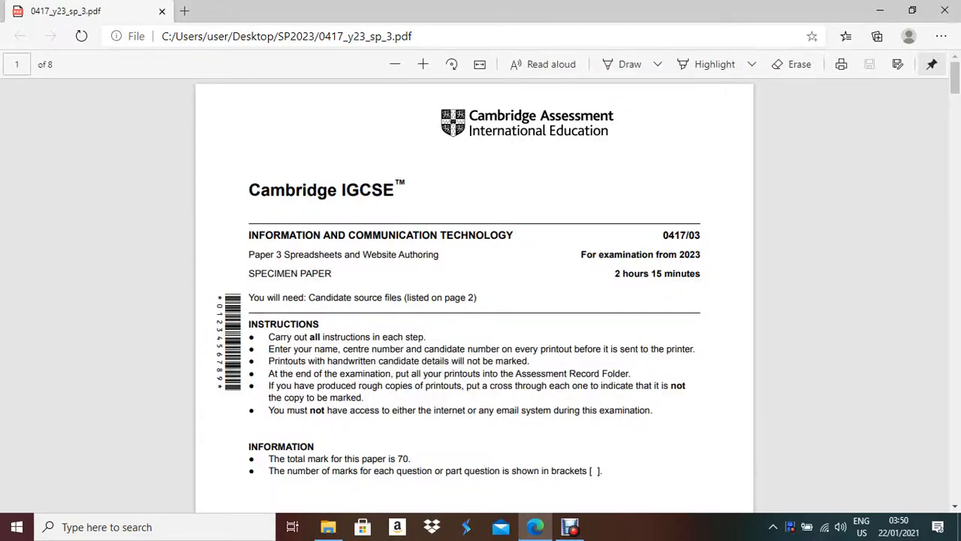
- Enlarge the exam paper and highlight the Task 3 sentences on euro prices and efficient formulae
click(423, 65)
scroll(480, 296, down, 4)
scroll(463, 193, down, 20)
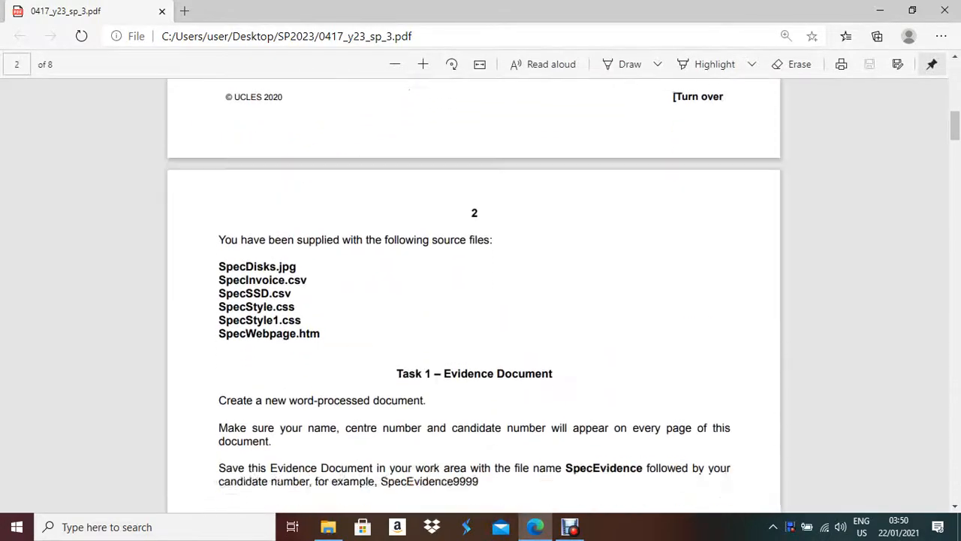
scroll(464, 193, down, 15)
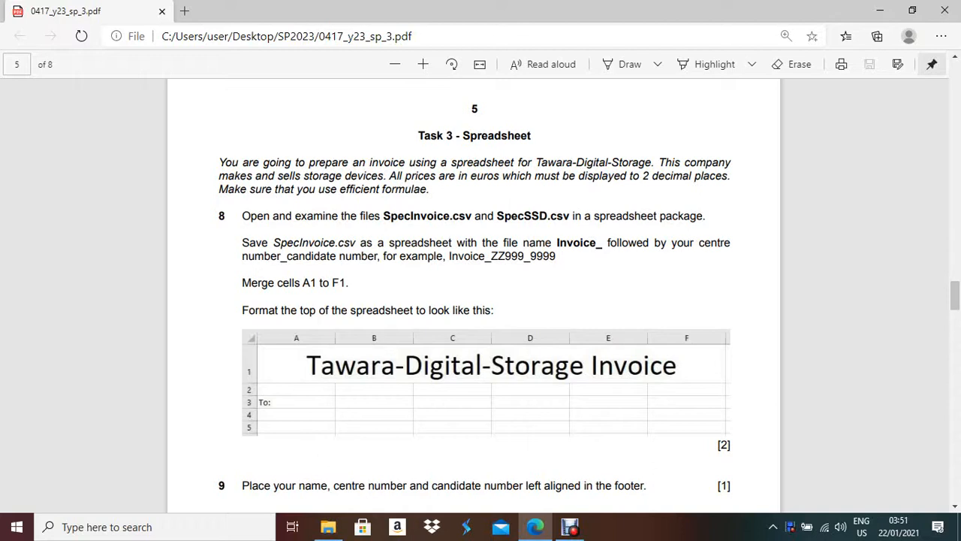
drag(395, 176, 512, 176)
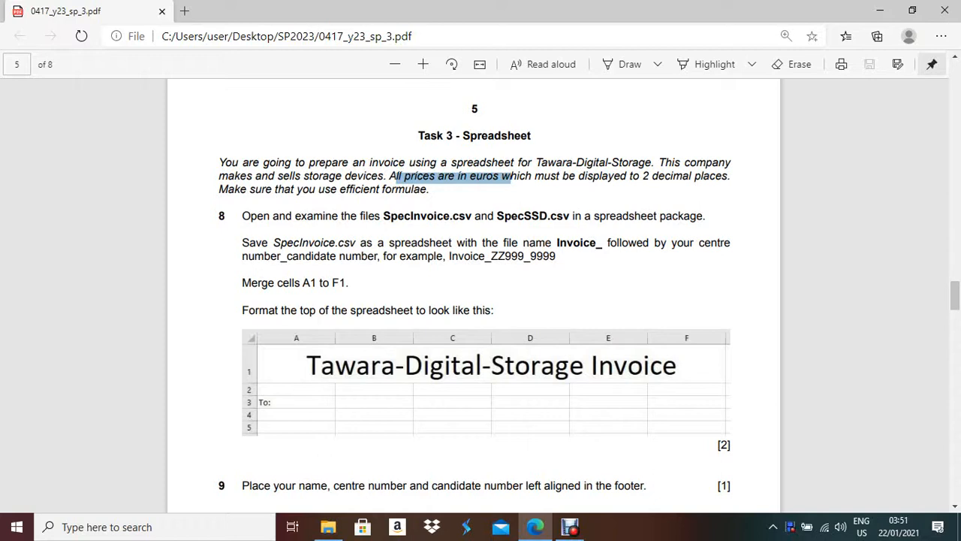
drag(511, 176, 429, 189)
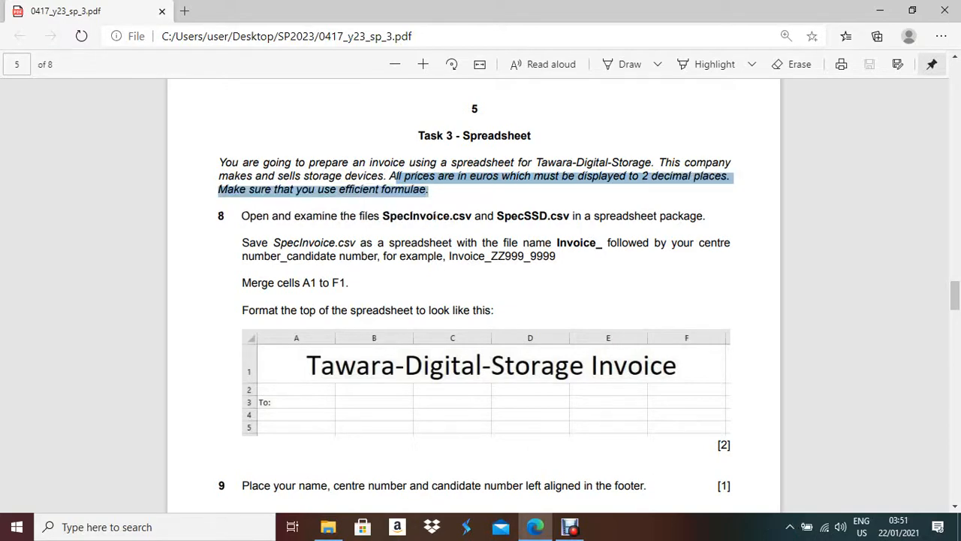
- Open the SpecInvoice and SpecSSD files together in Excel
click(534, 526)
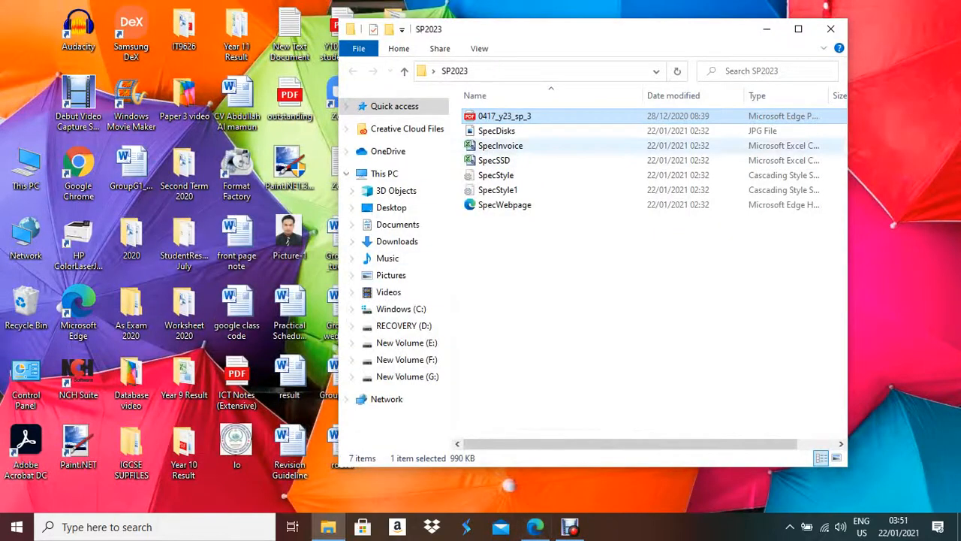
click(500, 146)
ctrl+click(495, 160)
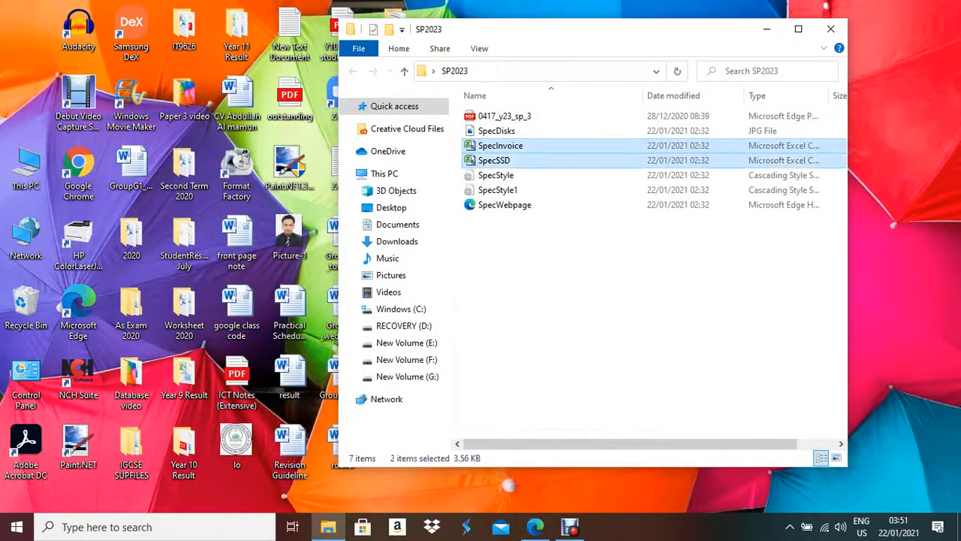
key(Return)
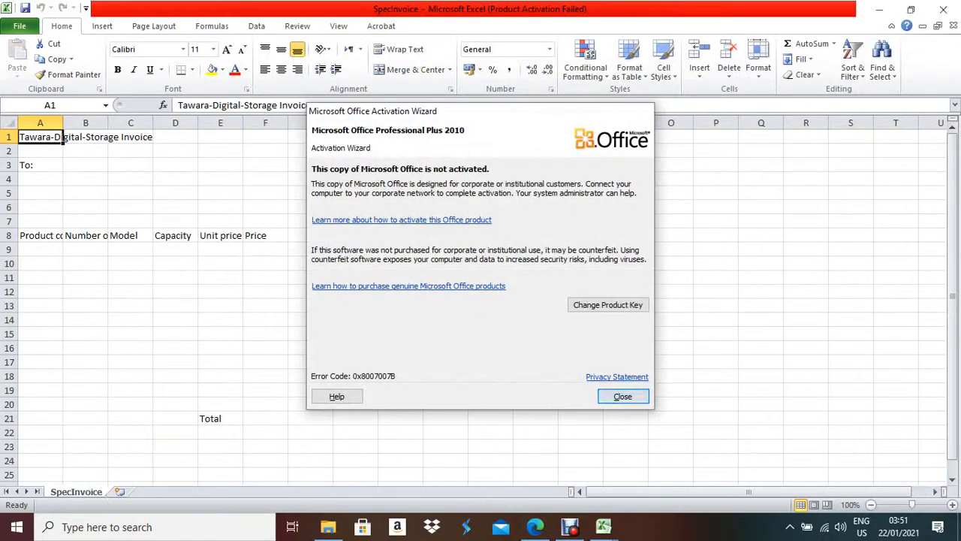
- Close the Activation Wizard and bring the SpecInvoice workbook window to the front
click(622, 396)
click(535, 526)
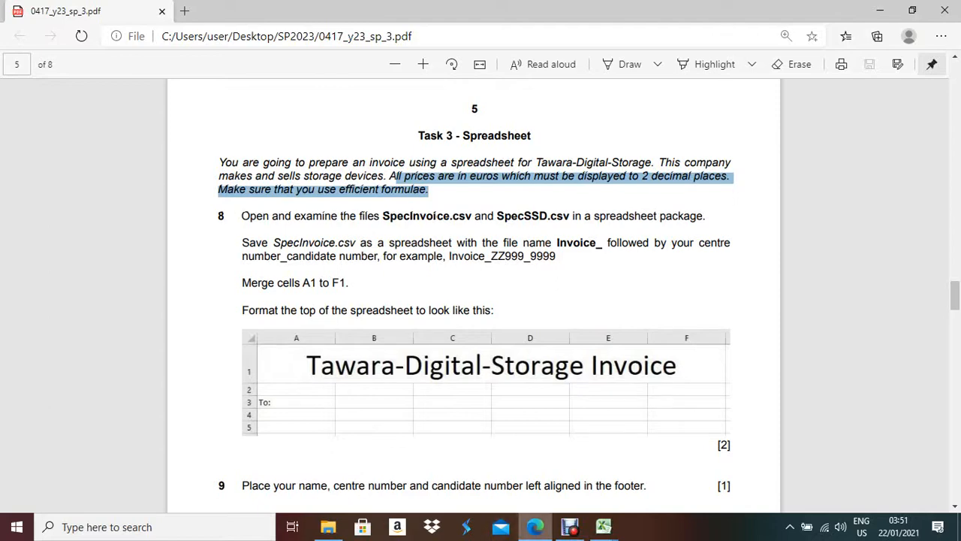
click(603, 527)
click(680, 465)
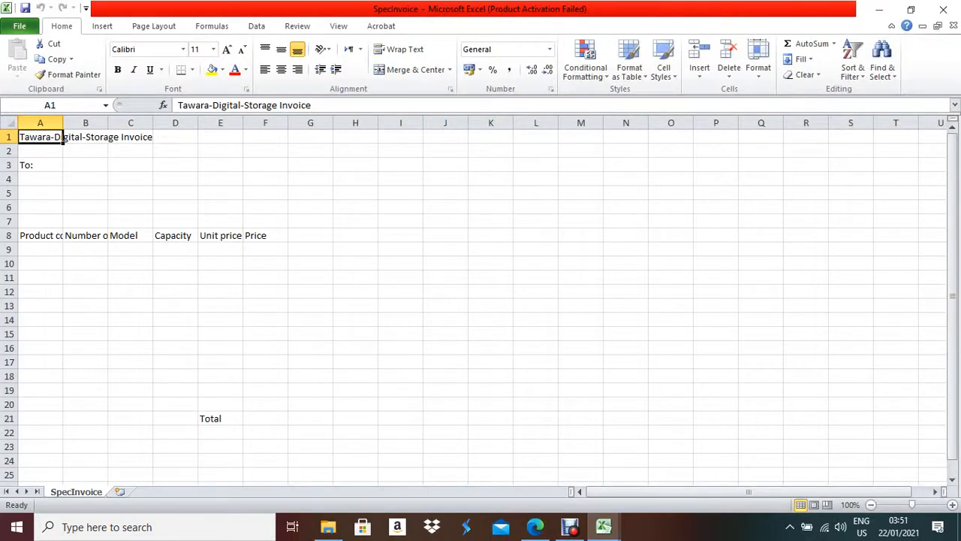
- Save the workbook in Excel Workbook format as Invoice_ followed by the centre and candidate numbers
click(19, 26)
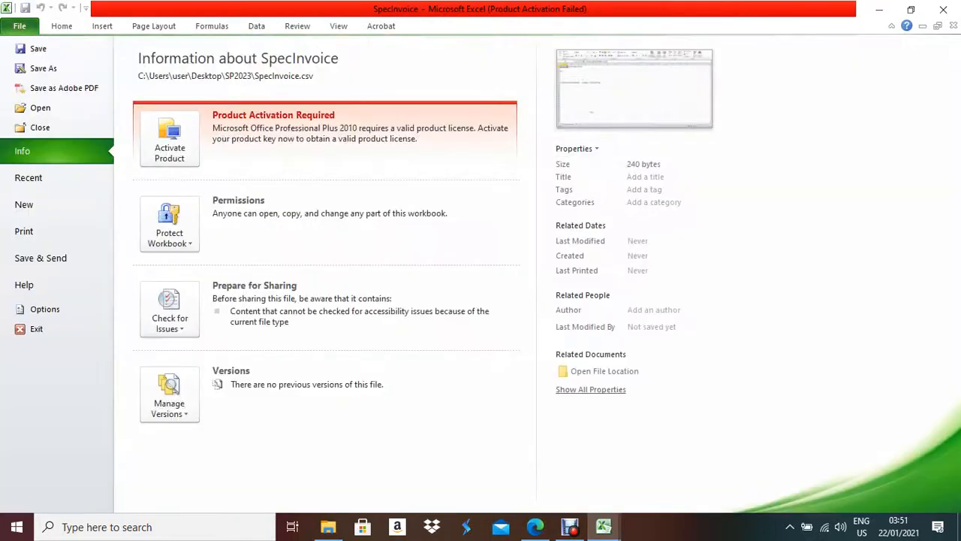
click(43, 68)
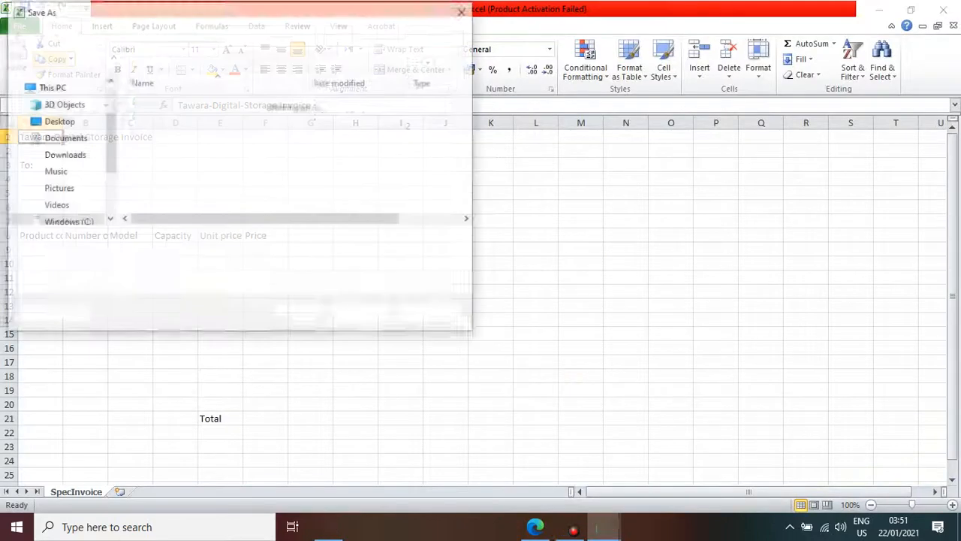
click(535, 526)
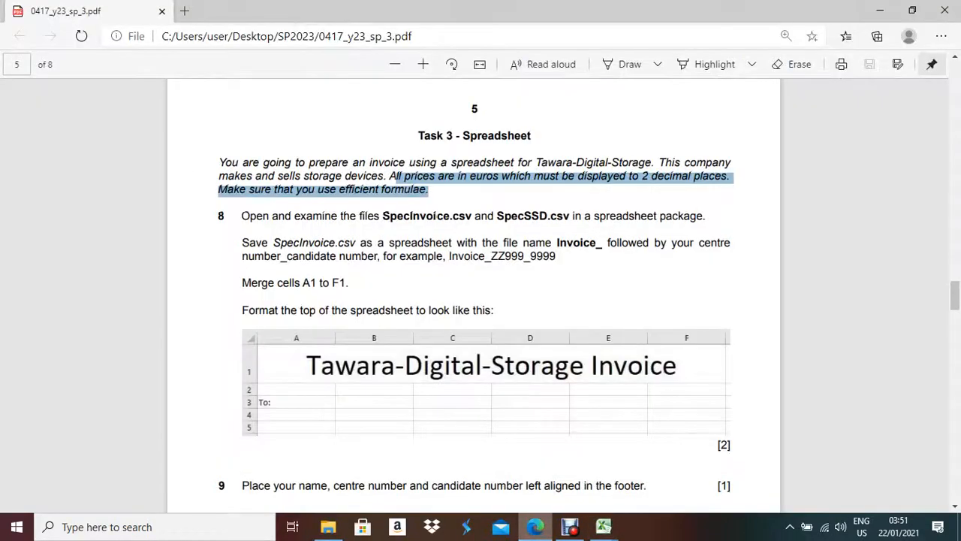
key(alt+Tab)
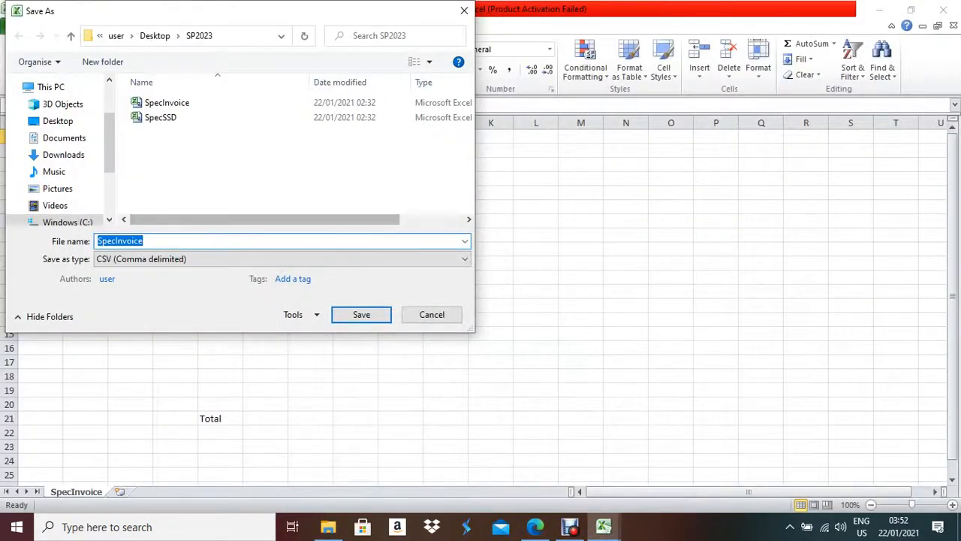
click(226, 259)
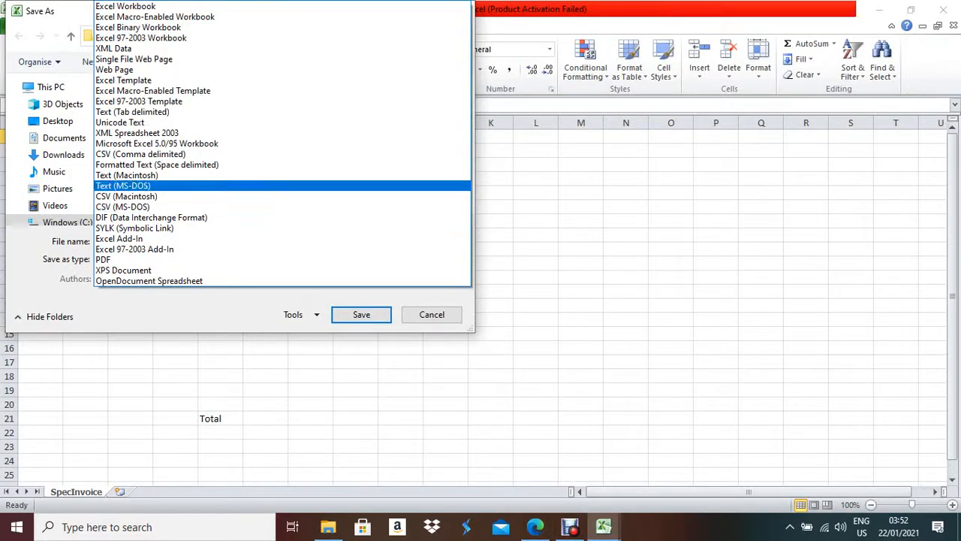
click(126, 6)
click(142, 241)
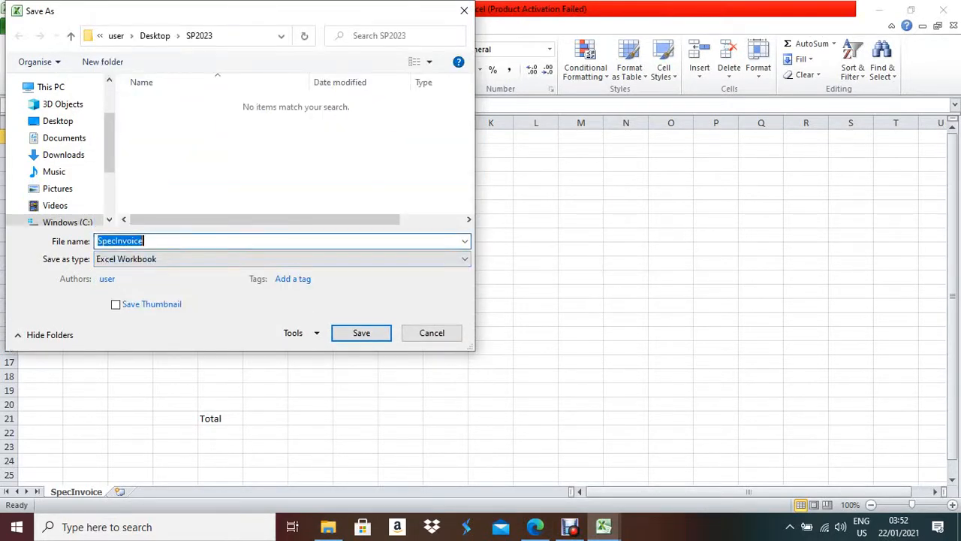
text(Inv)
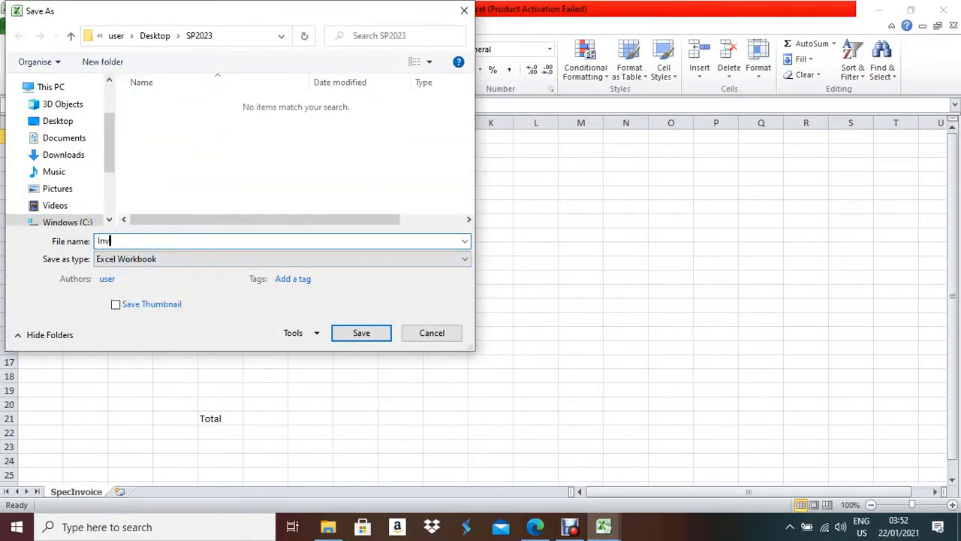
text(oice_SA139_1234)
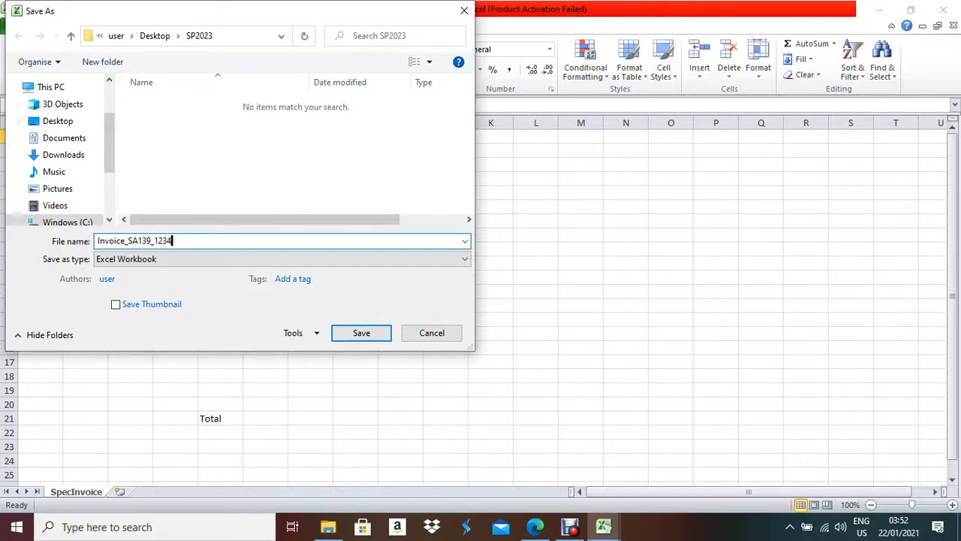
click(361, 333)
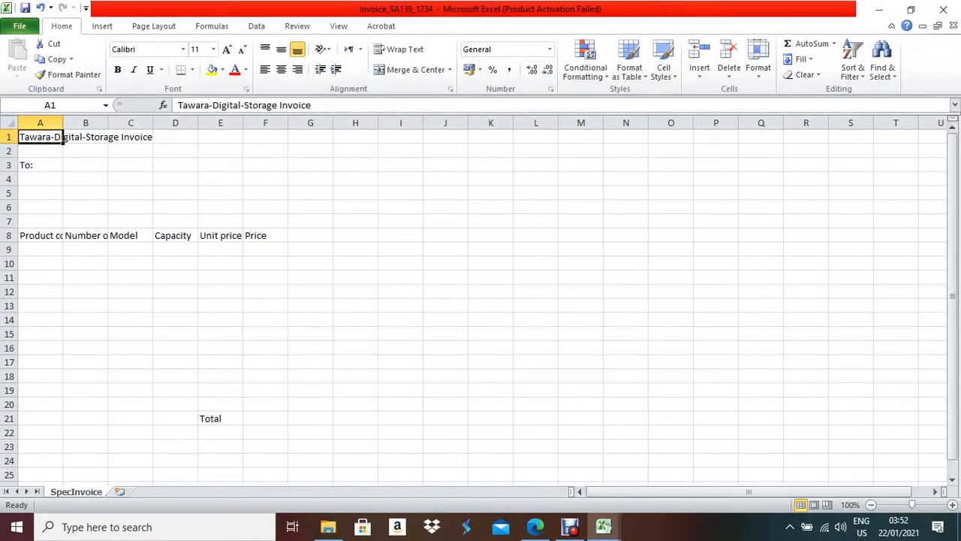
- Merge and centre the invoice title across cells A1:F1
key(alt+Tab)
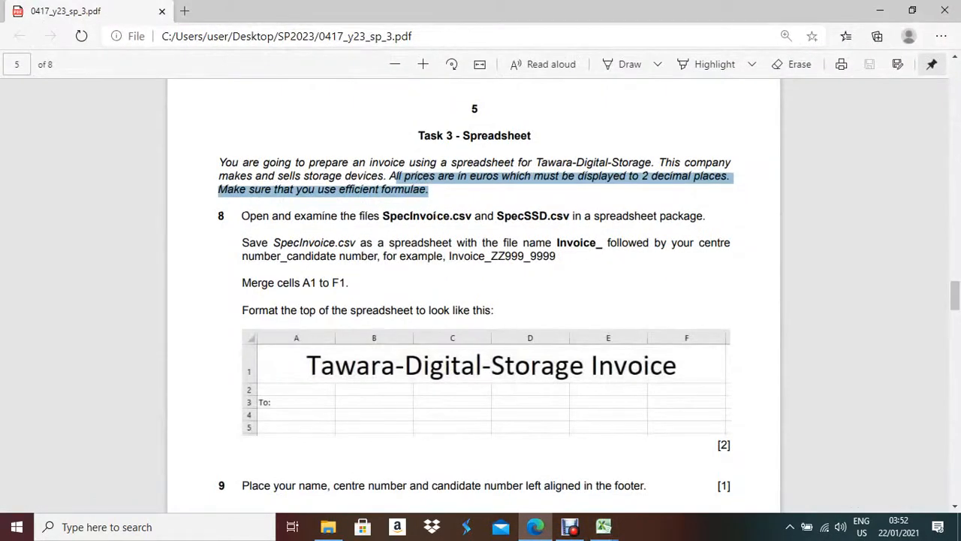
key(alt+Tab)
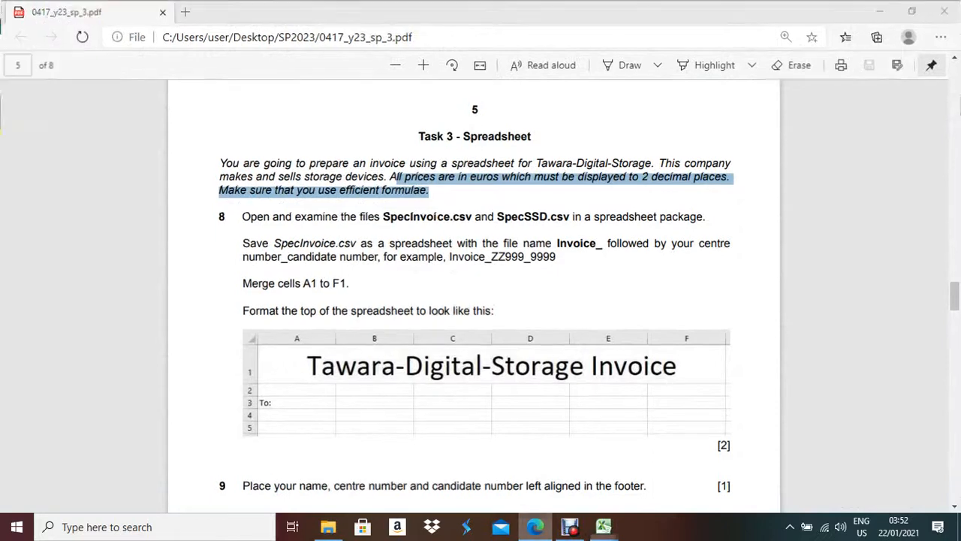
drag(64, 139, 286, 138)
click(409, 69)
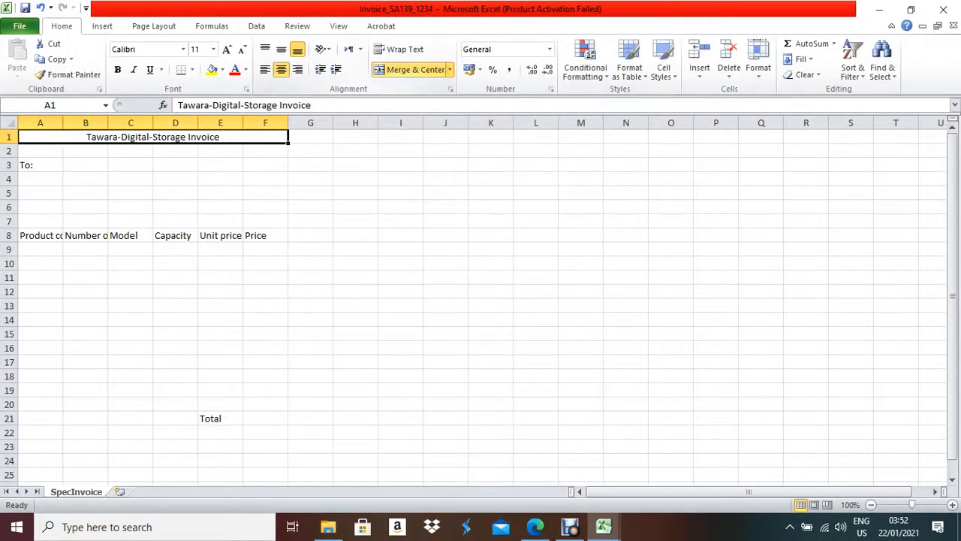
- Make row 1 about three times taller and set the title font size to 24 pt
click(534, 526)
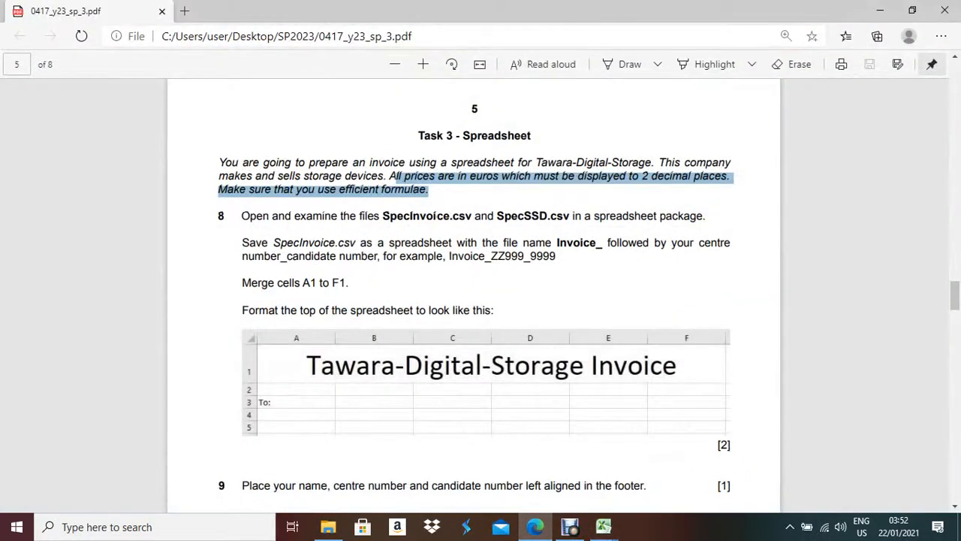
scroll(480, 301, down, 3)
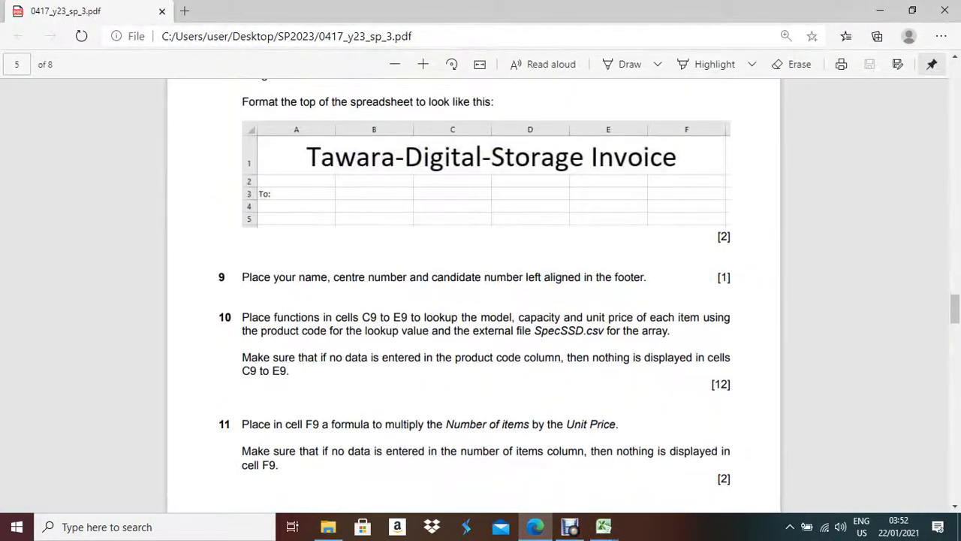
scroll(481, 300, up, 1)
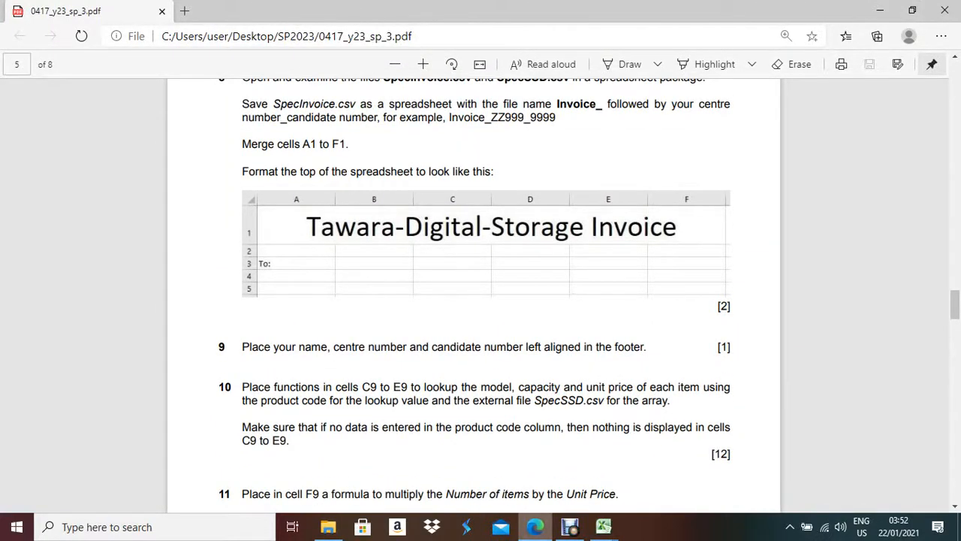
click(535, 527)
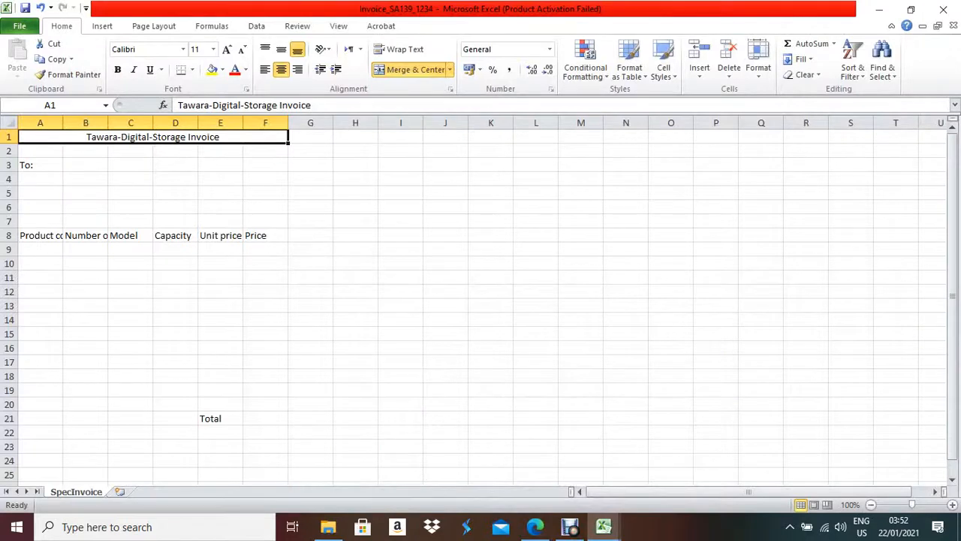
drag(9, 143, 9, 170)
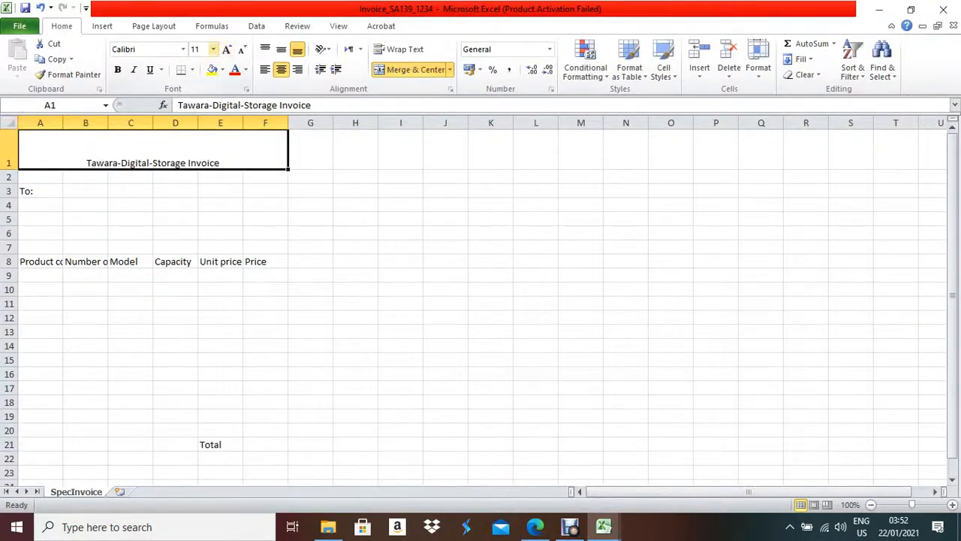
click(213, 49)
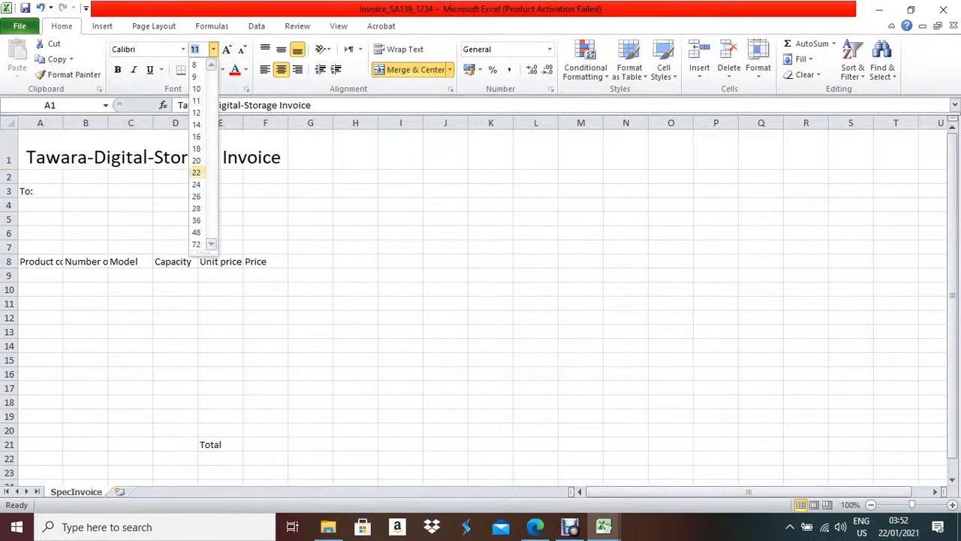
click(196, 184)
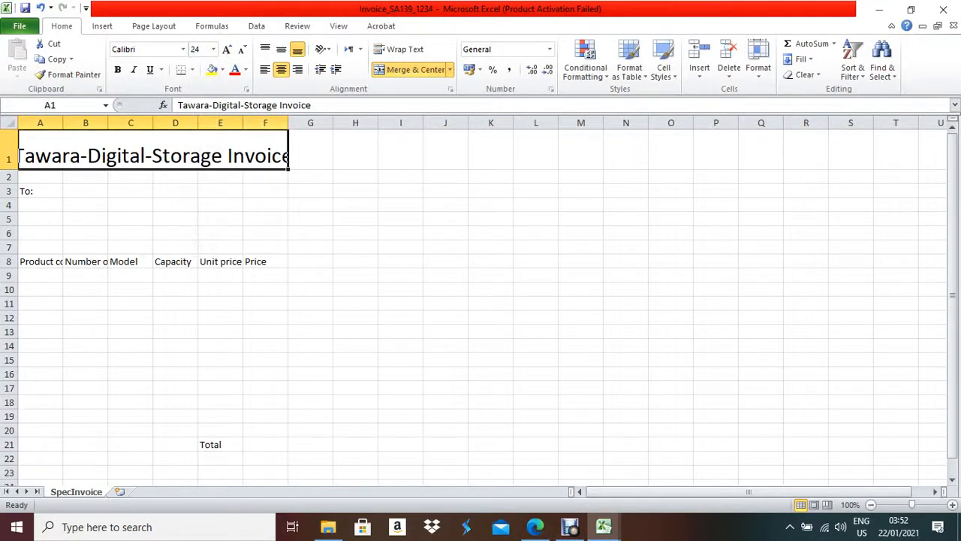
- Autofit every worksheet column so the headers fit
double_click(288, 122)
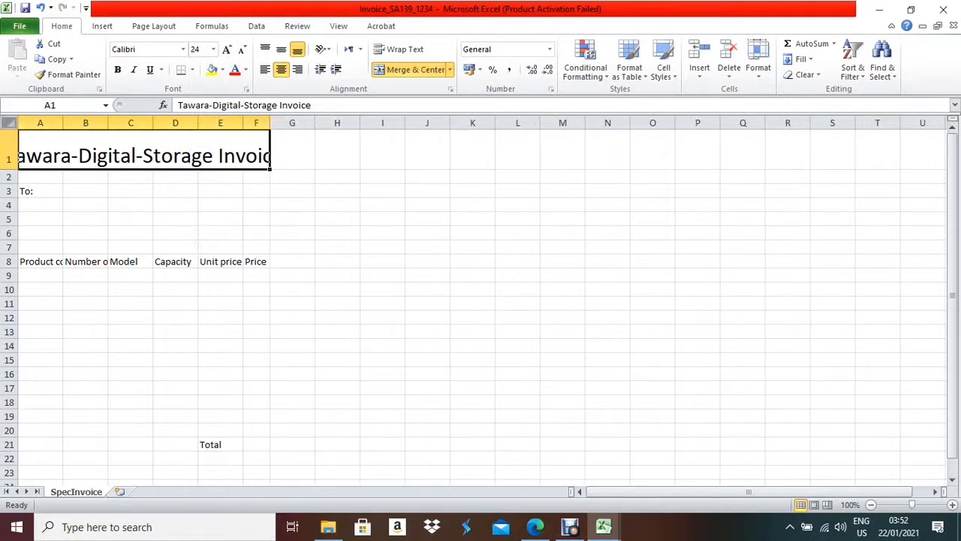
click(11, 123)
double_click(63, 122)
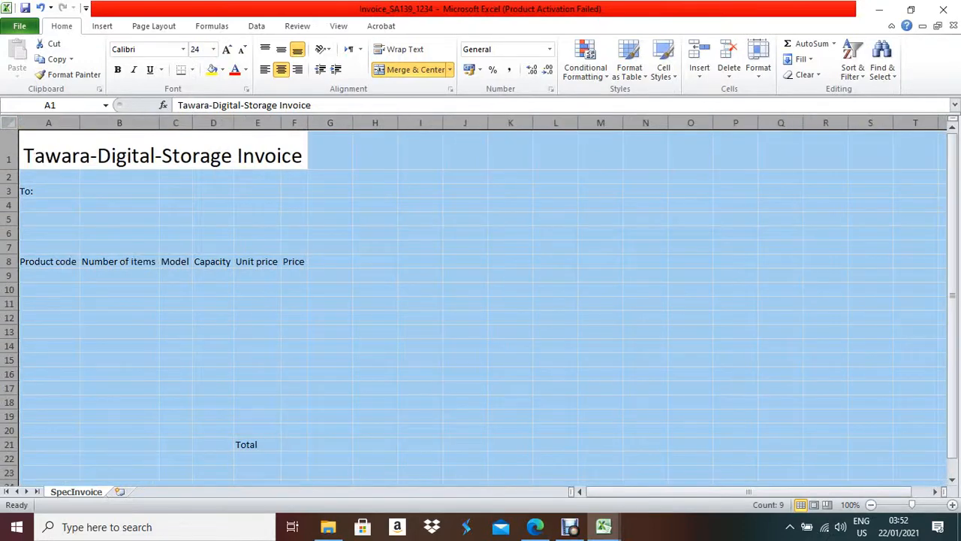
click(330, 151)
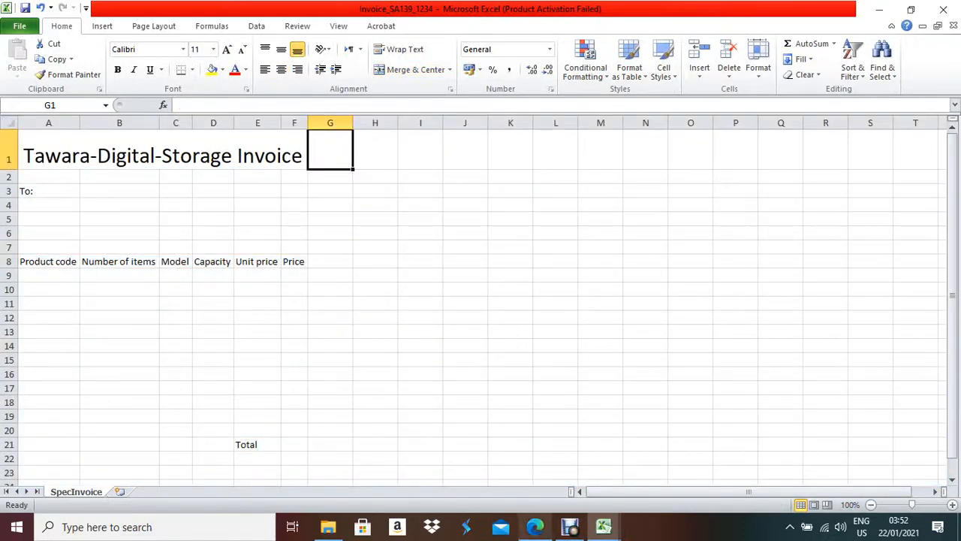
click(535, 527)
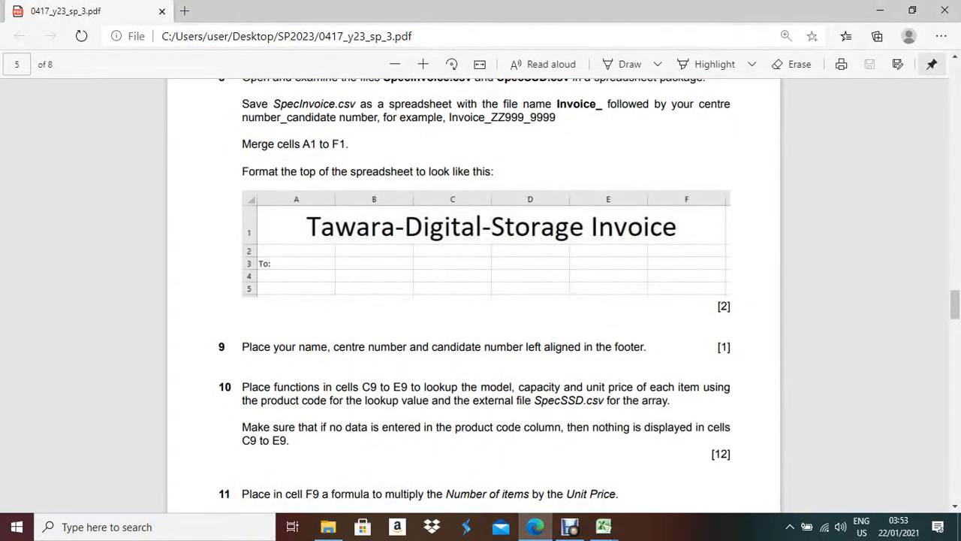
click(604, 527)
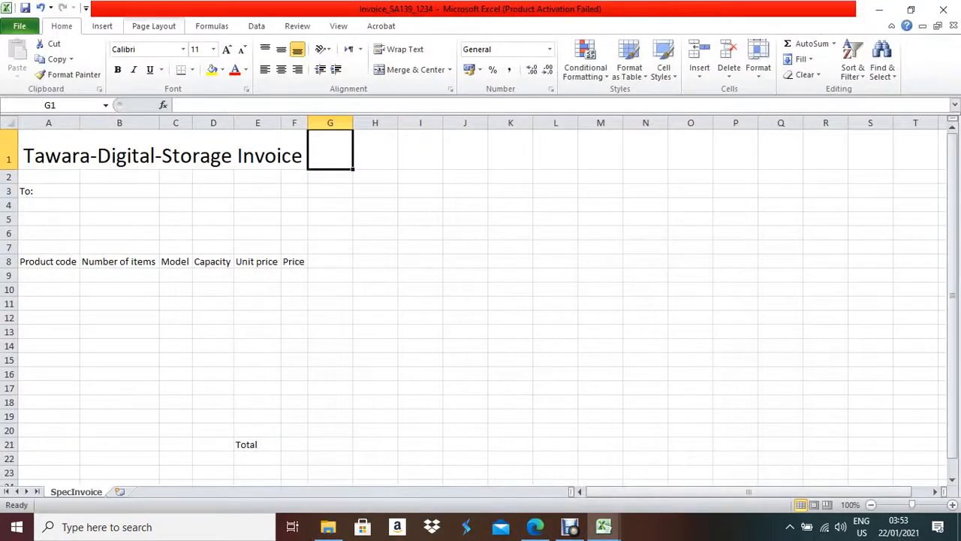
- Enter the candidate's name, centre number and candidate number in the left page footer
click(102, 25)
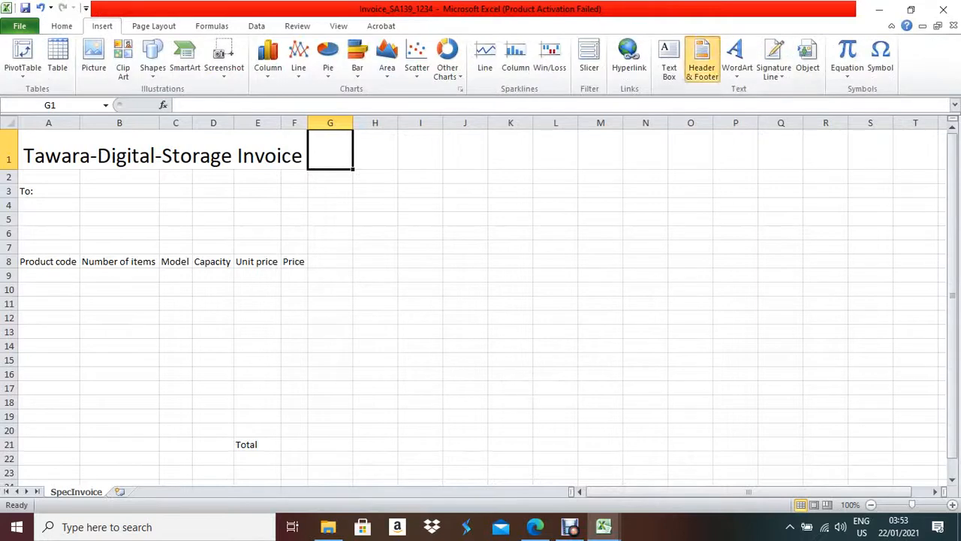
click(701, 60)
click(394, 60)
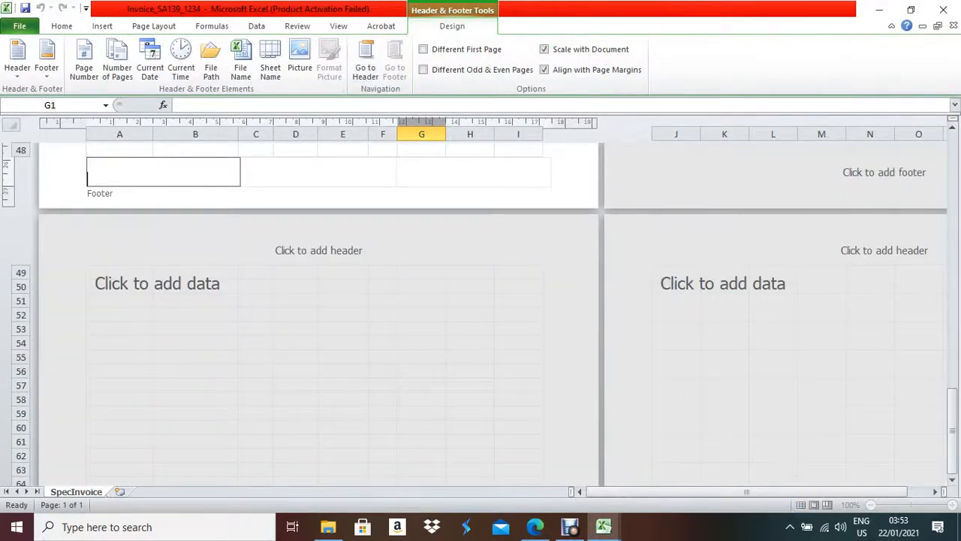
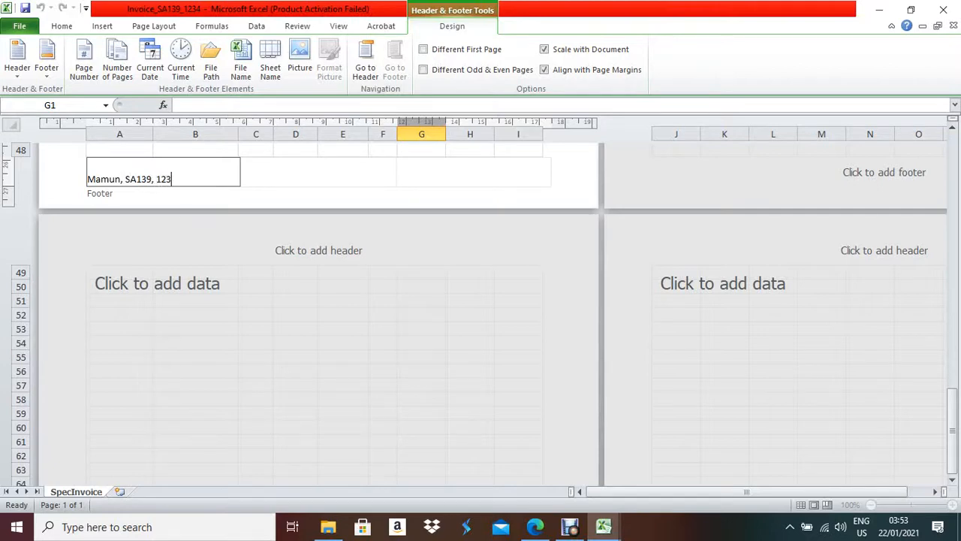
click(256, 346)
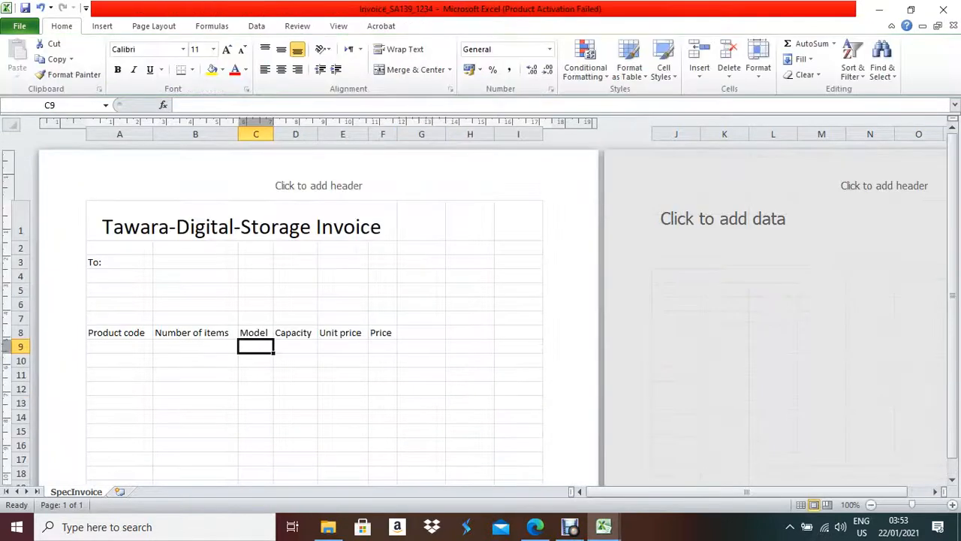
scroll(316, 300, down, 15)
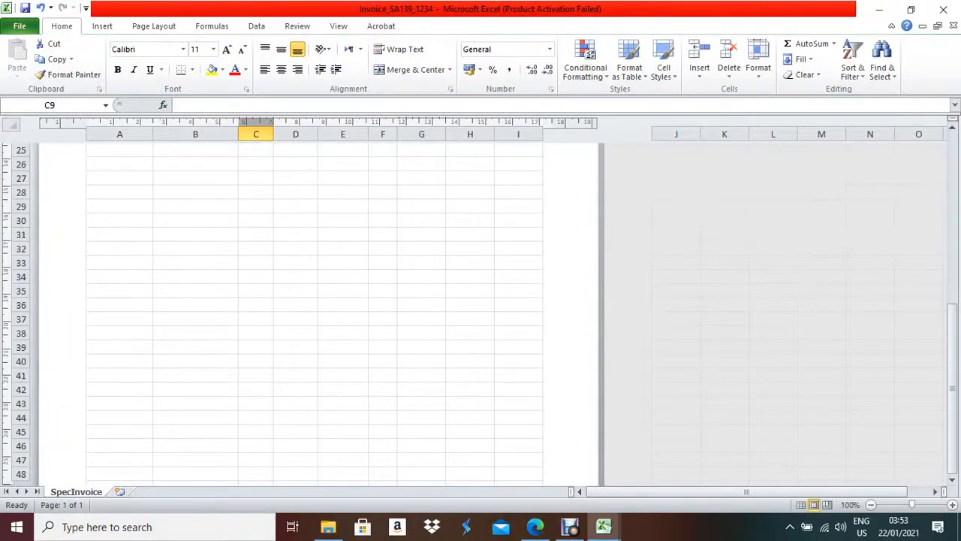
scroll(315, 300, up, 3)
scroll(315, 300, up, 12)
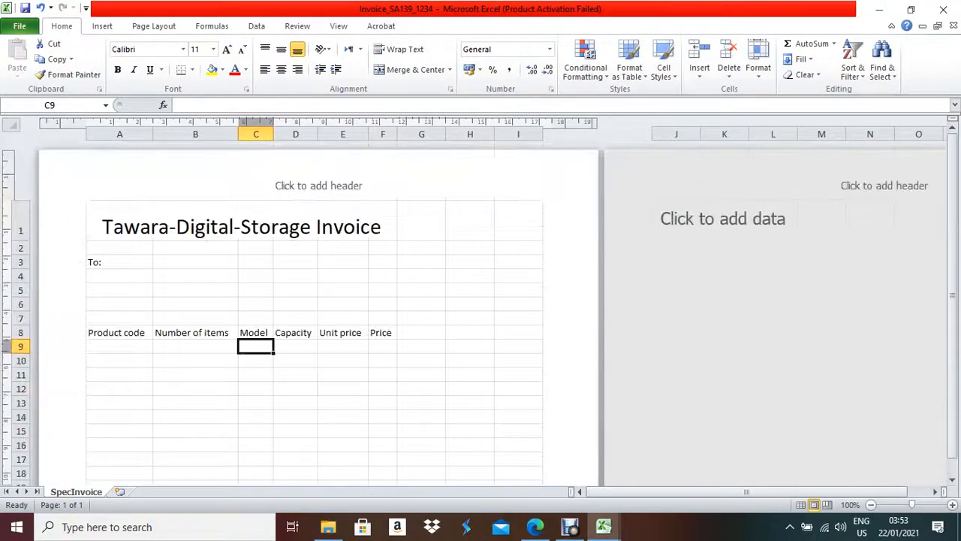
- Check the exam paper, then inspect cells A9, C9, D9 and E9 of the invoice
click(535, 527)
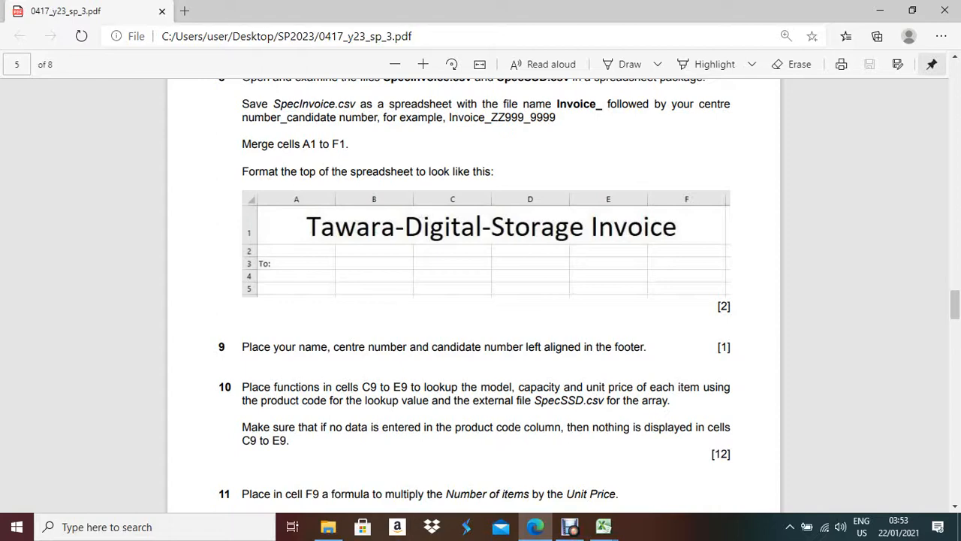
key(alt+Tab)
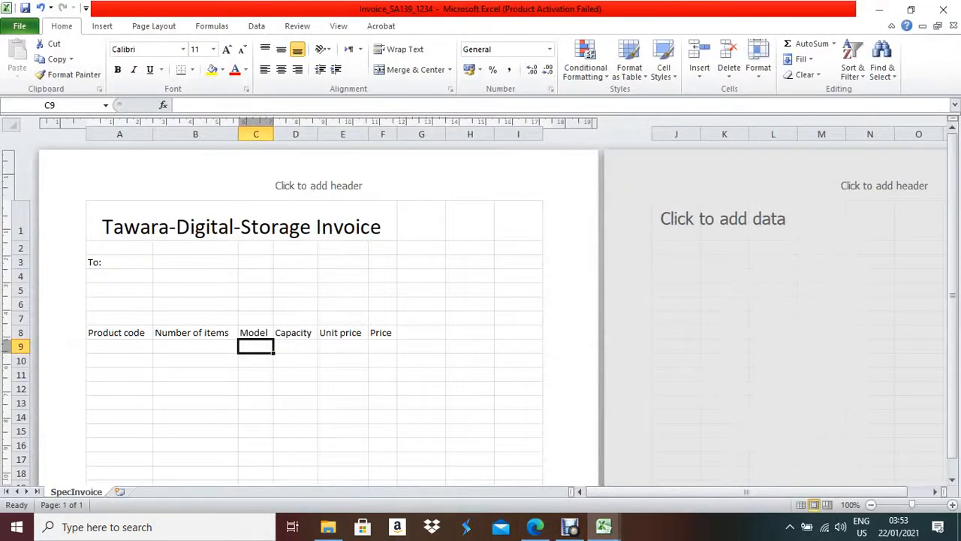
click(120, 346)
click(256, 346)
click(295, 347)
click(342, 346)
click(256, 346)
- Return the sheet to Normal view, zoom to 130% and select A9
click(339, 25)
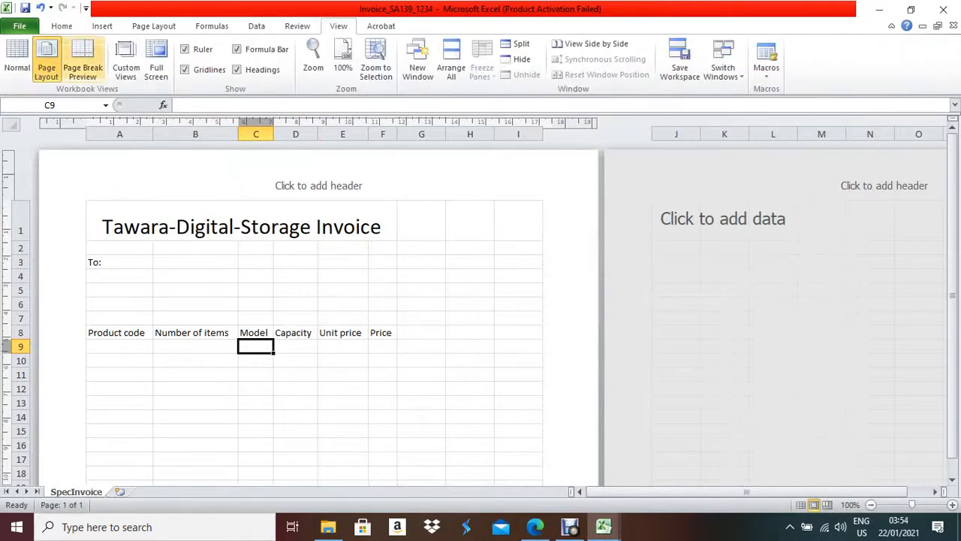
click(17, 60)
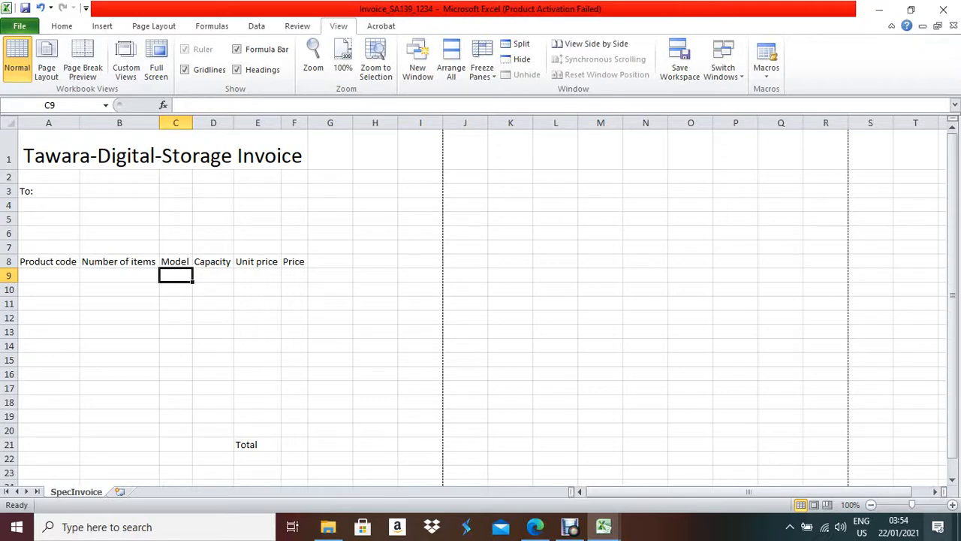
click(952, 504)
click(952, 504)
click(952, 504)
scroll(481, 308, up, 1)
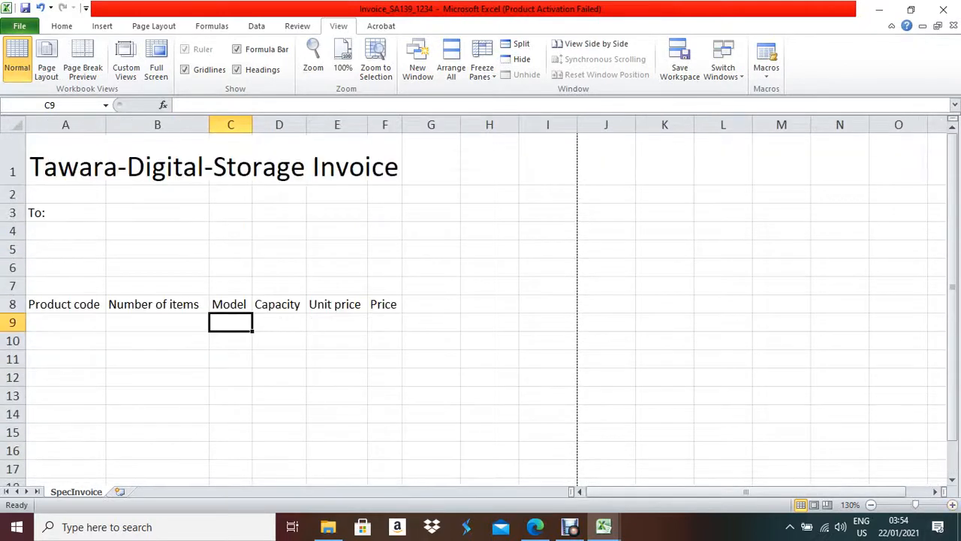
click(66, 322)
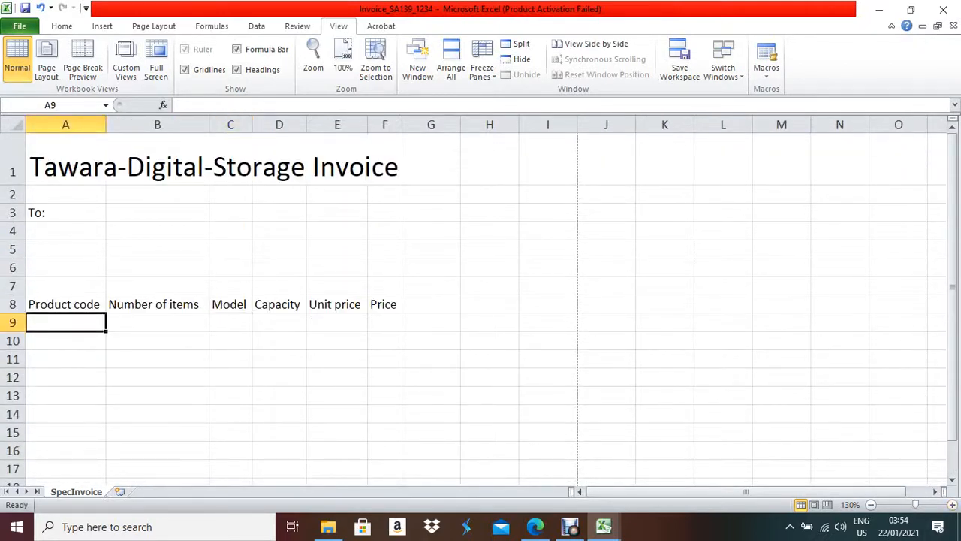
click(231, 322)
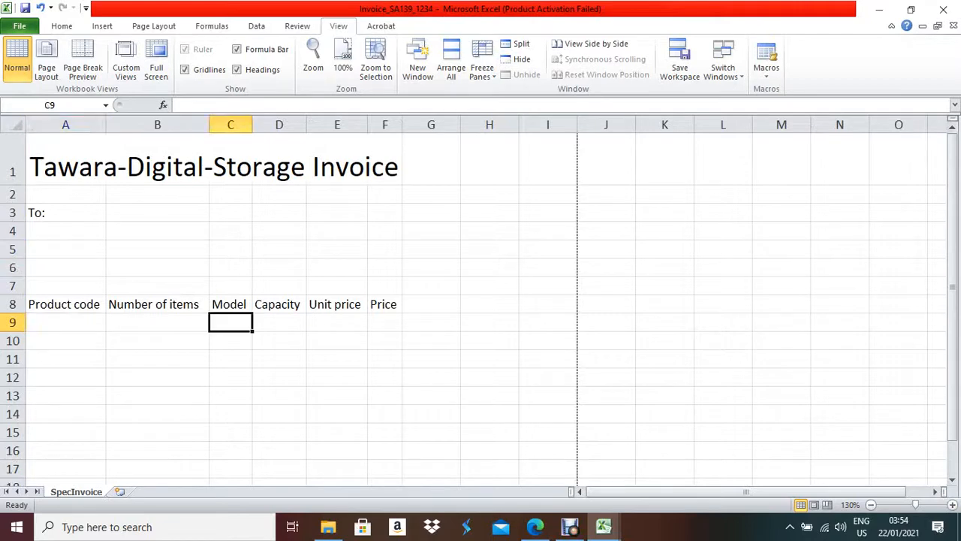
key(Right)
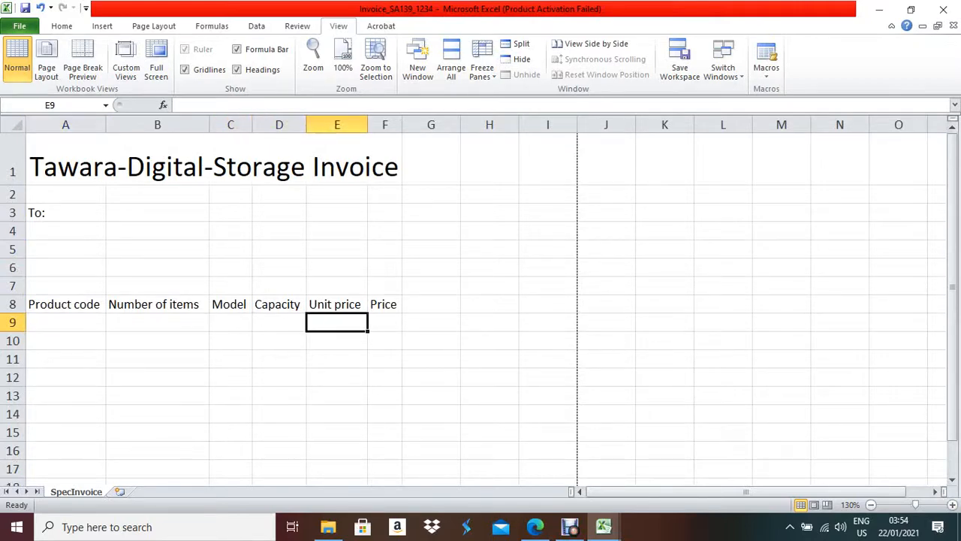
click(535, 527)
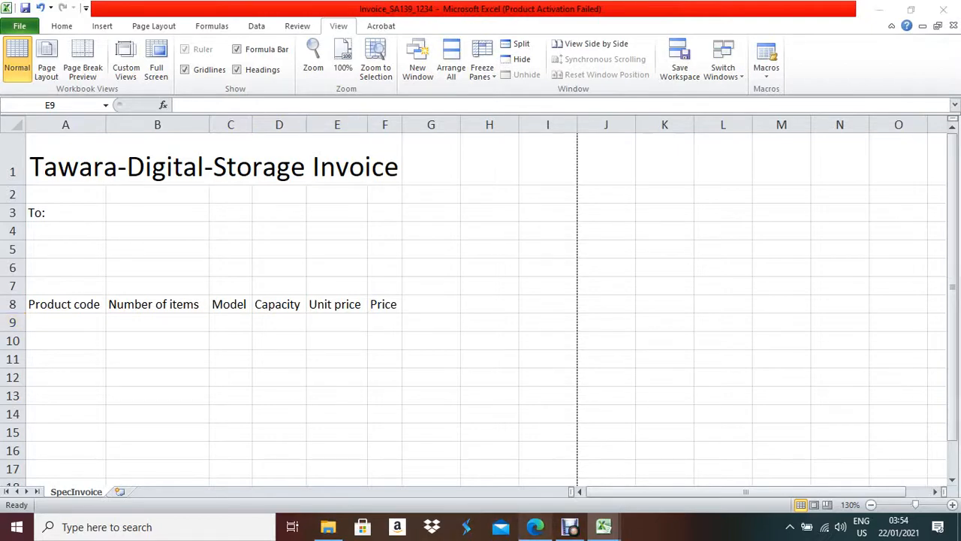
scroll(473, 293, down, 2)
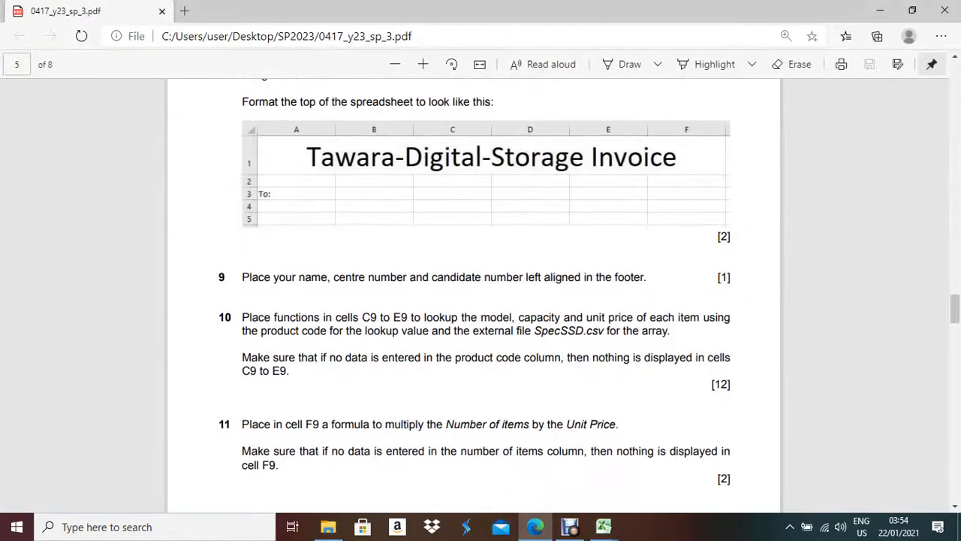
drag(534, 331, 605, 333)
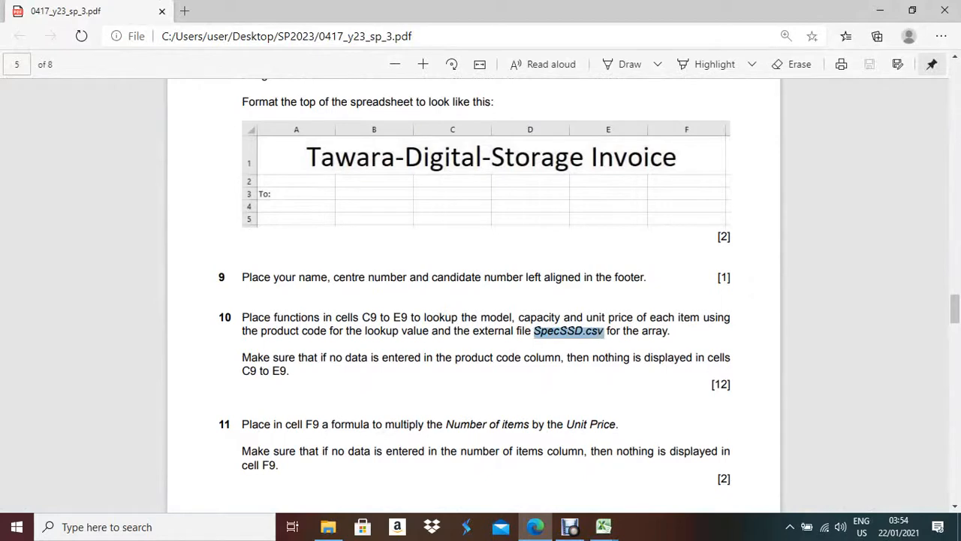
click(535, 526)
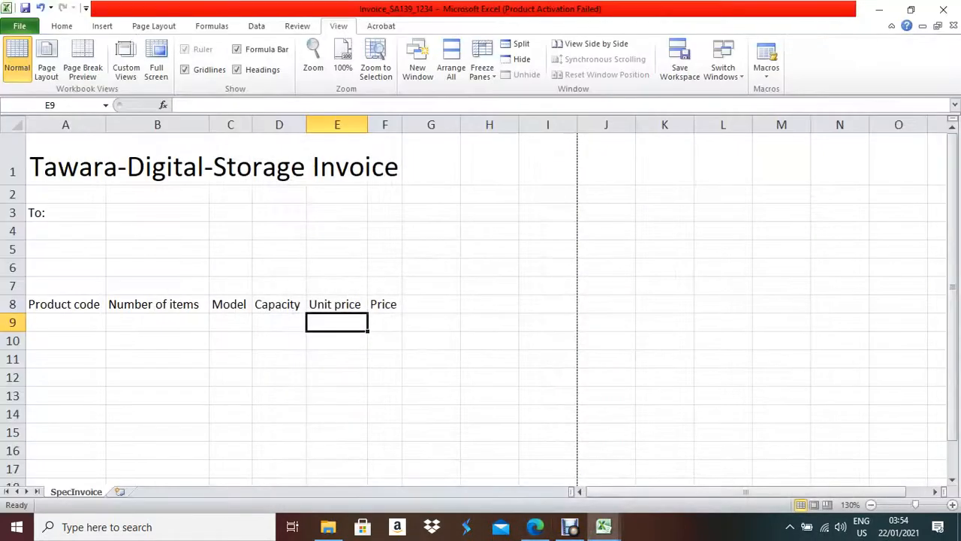
- AutoFit all columns of the SpecSSD sheet to their contents
click(604, 526)
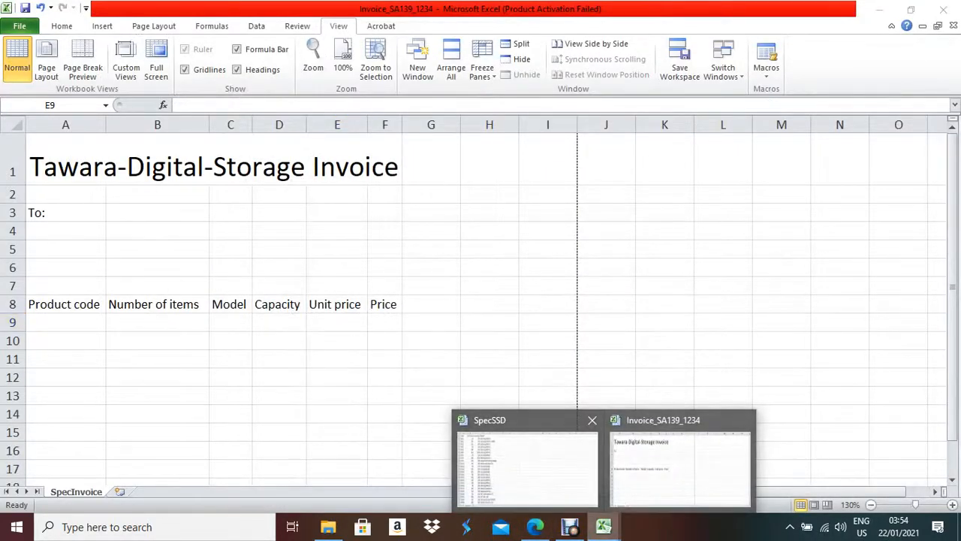
click(526, 462)
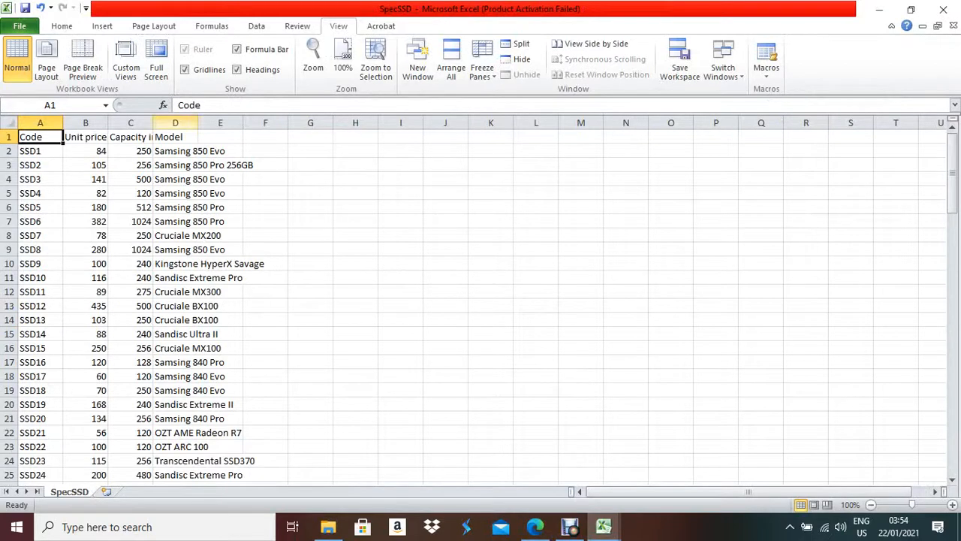
key(ctrl+a)
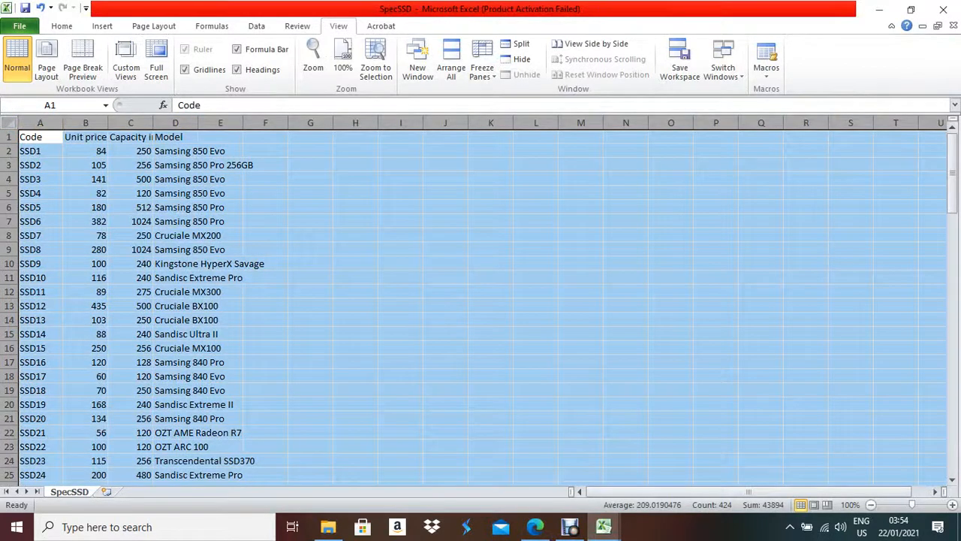
key(alt+h)
key(o)
key(i)
- Select C9 in the invoice and highlight question 10's blank product code requirement
click(603, 526)
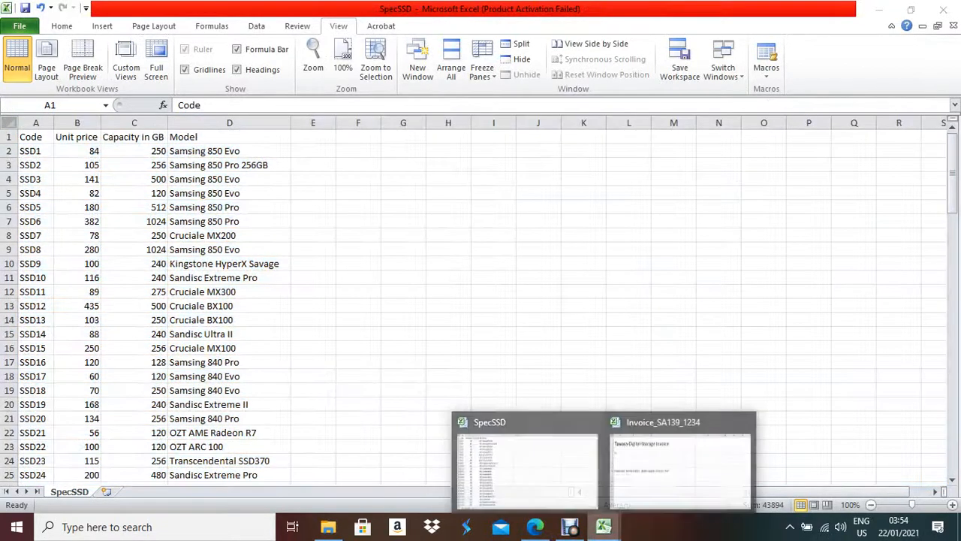
click(679, 461)
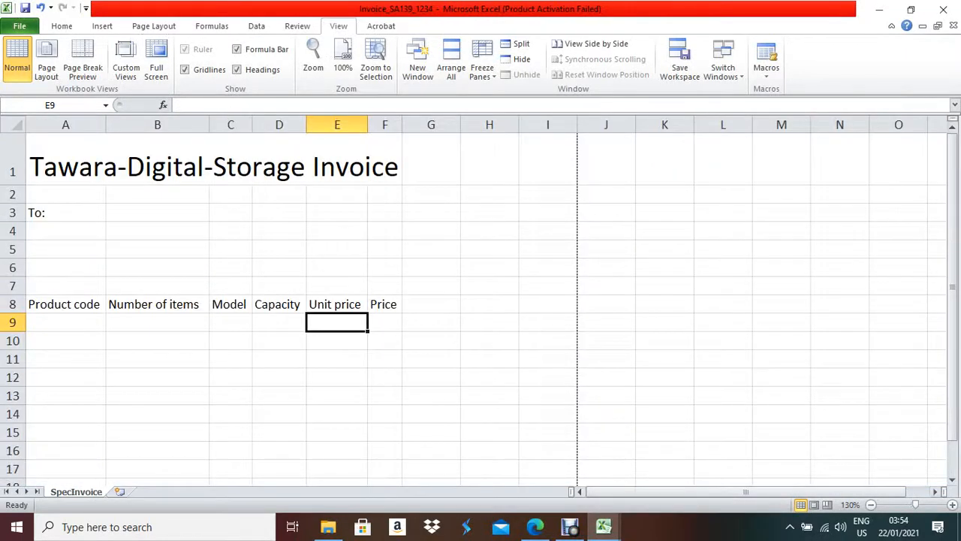
click(231, 322)
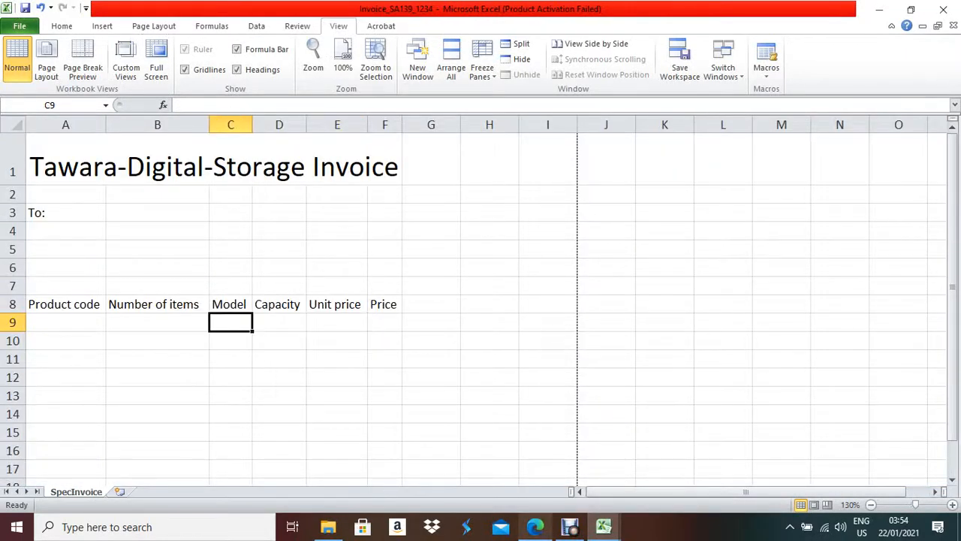
click(535, 526)
drag(242, 357, 286, 370)
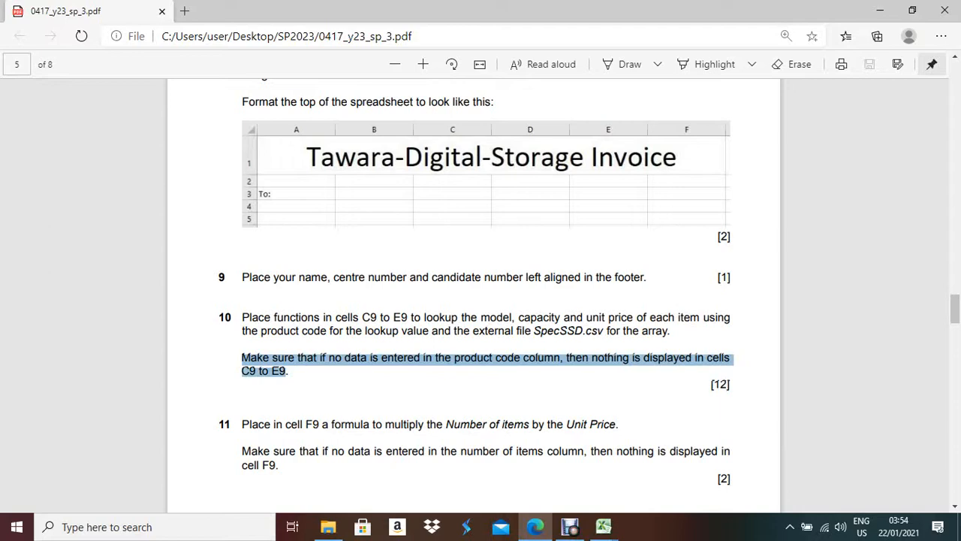
- Start a new function in invoice cell C9 with Insert Function
click(603, 527)
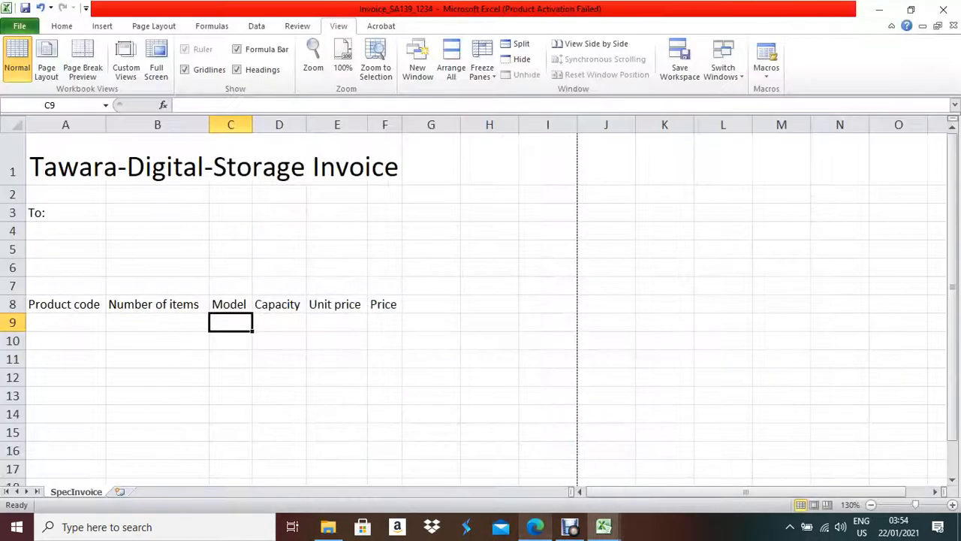
click(66, 322)
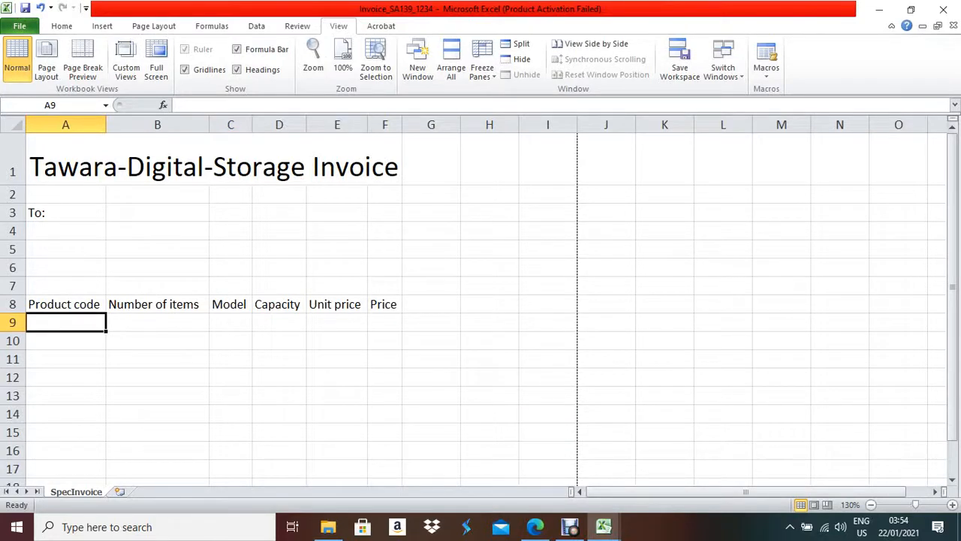
click(230, 322)
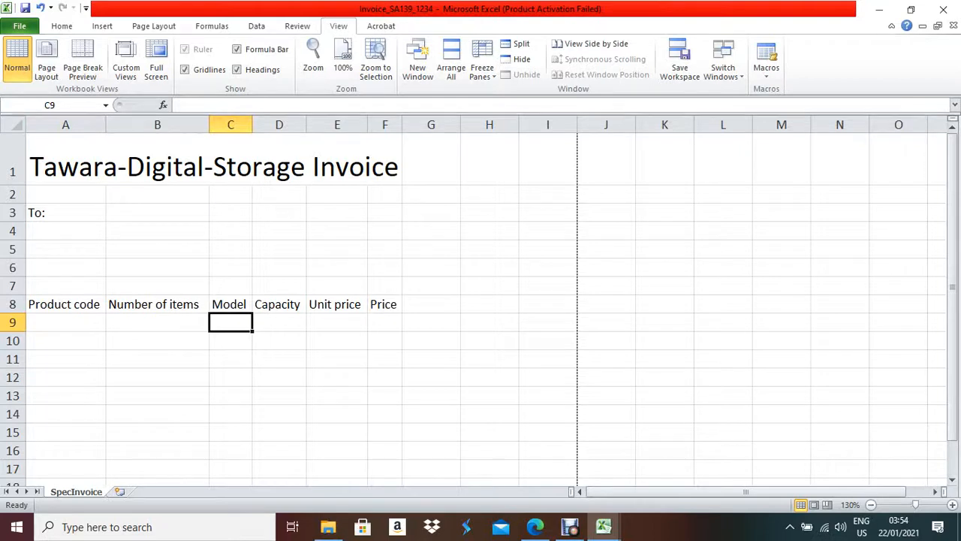
click(162, 104)
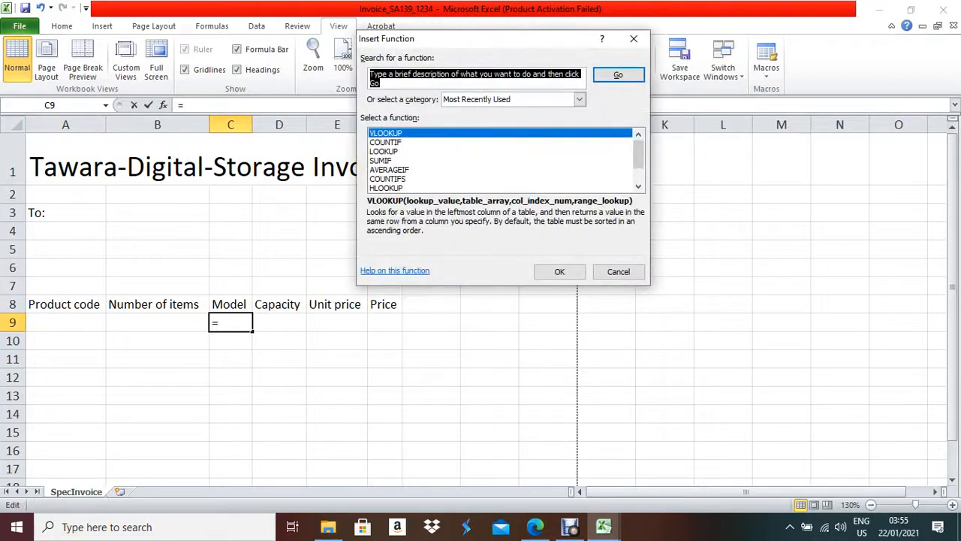
- Enter VLOOKUP in C9 using A9, SpecSSD!$A$2:$D$106, column 4 and exact match 0
click(559, 272)
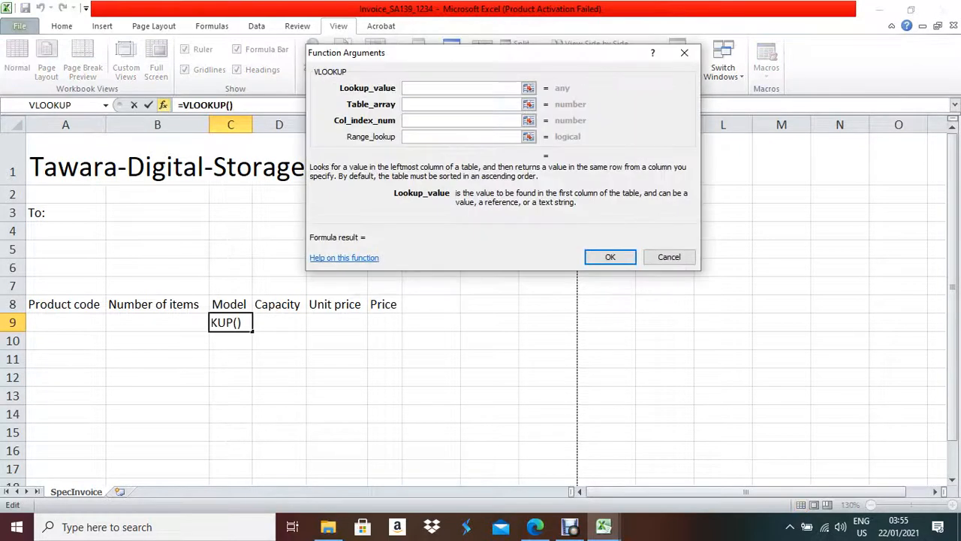
click(65, 322)
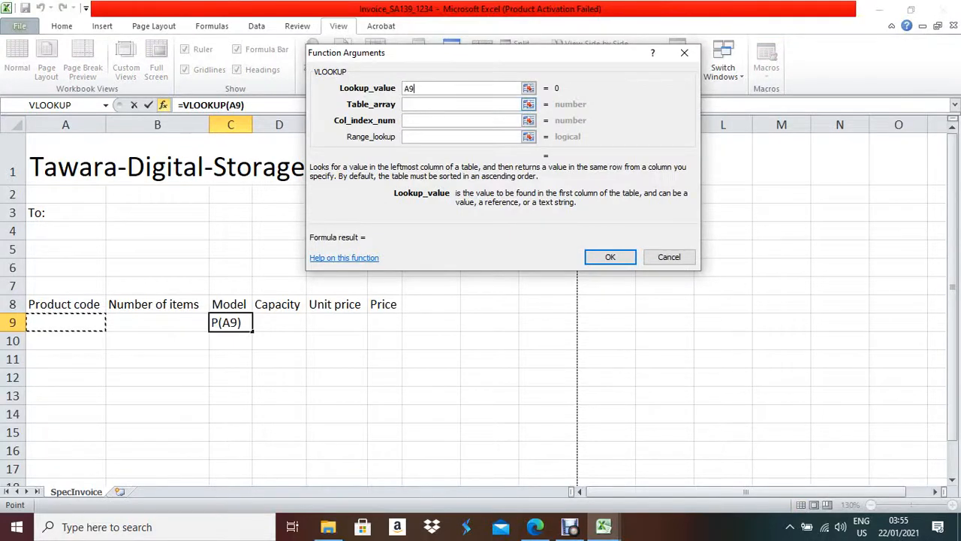
click(465, 105)
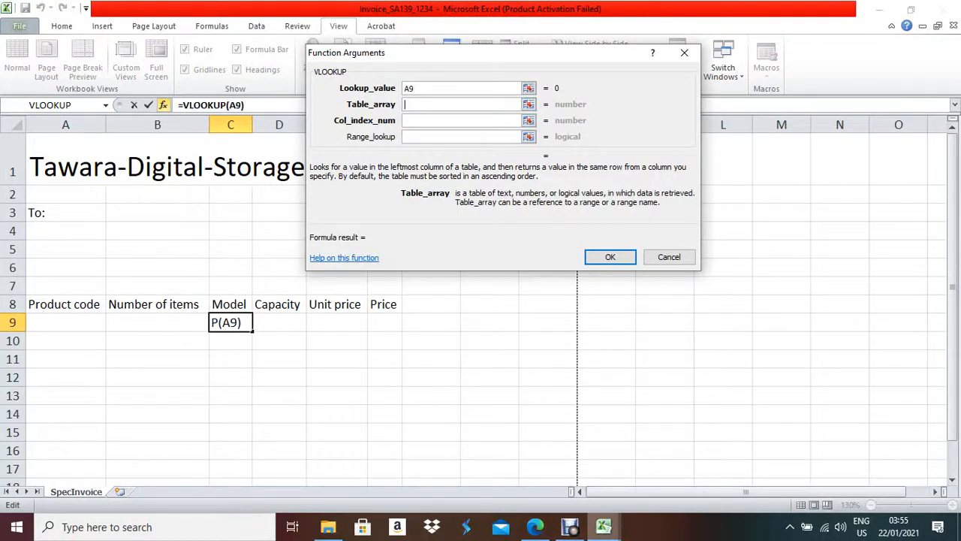
mouse_move(603, 525)
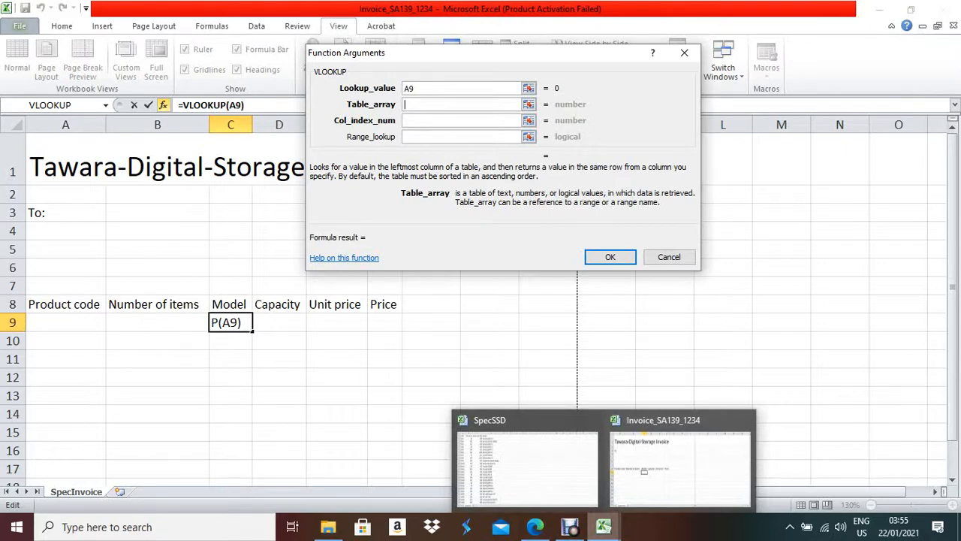
click(526, 461)
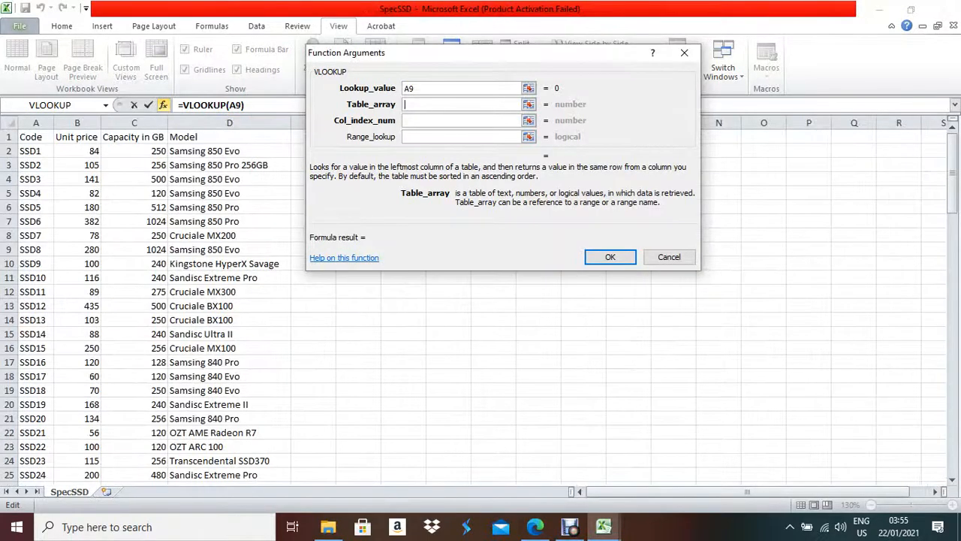
drag(30, 150, 289, 450)
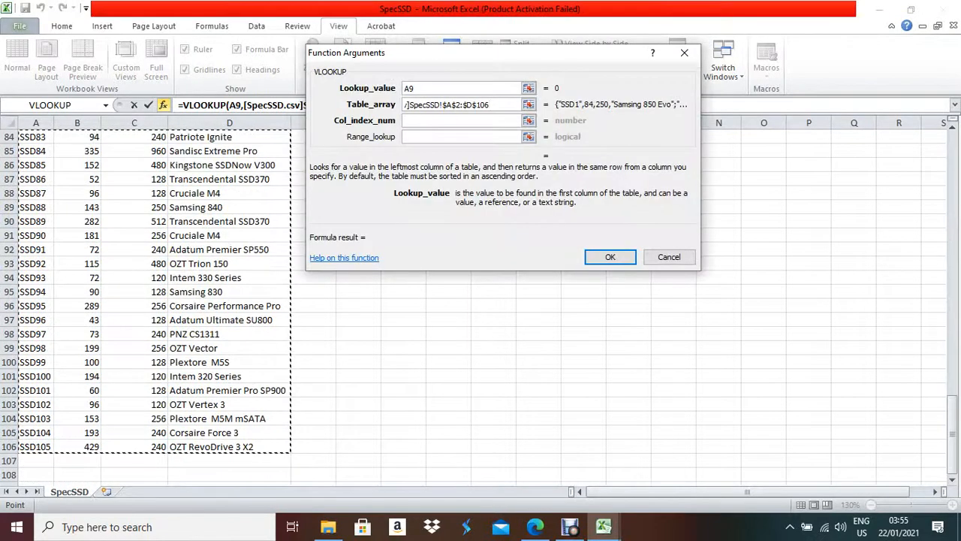
key(Tab)
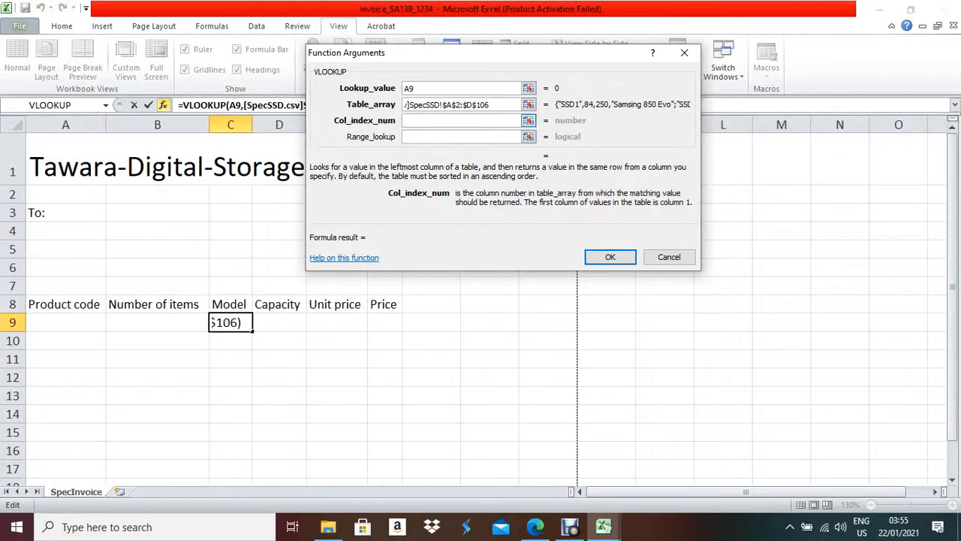
text(4)
key(Tab)
text(0)
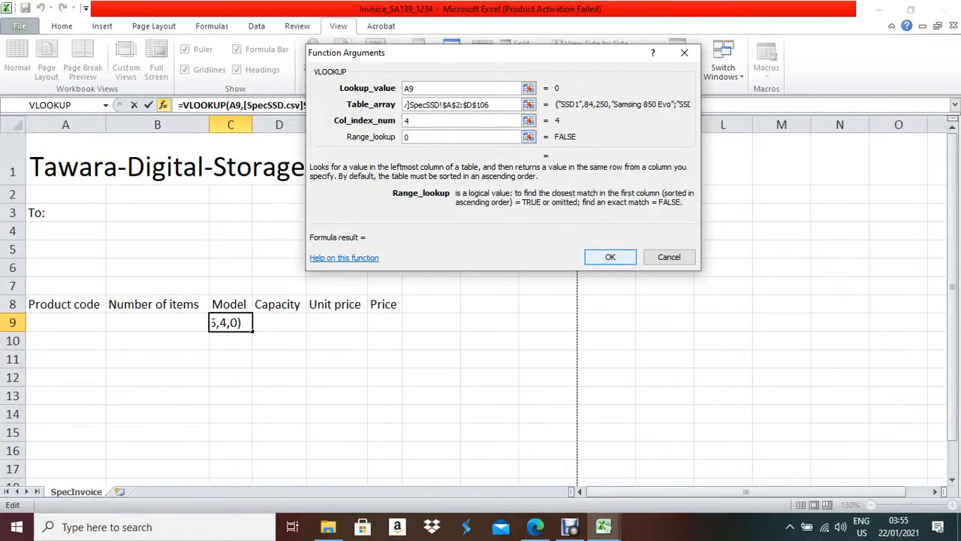
key(Return)
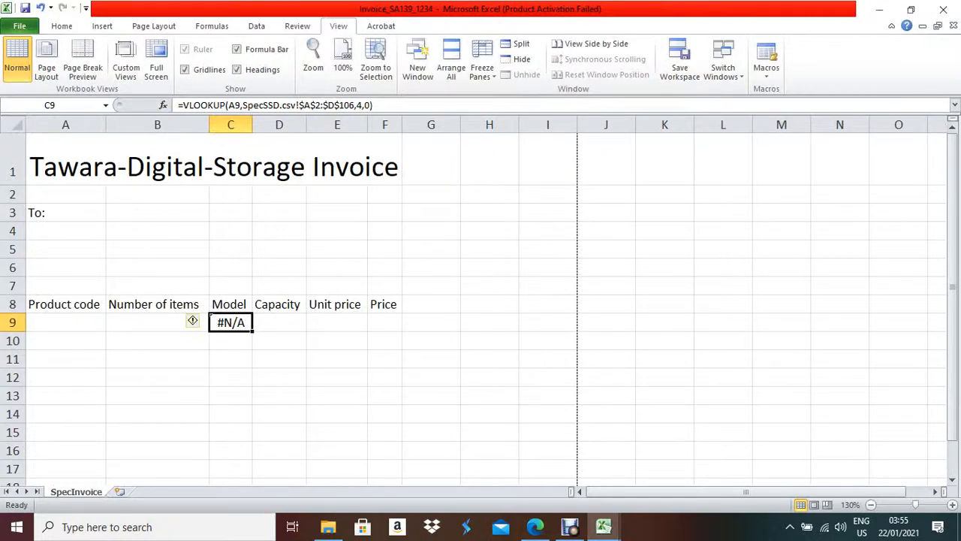
- Compare empty A9 with C9's #N/A, then edit C9's formula just before VLOOKUP
click(65, 322)
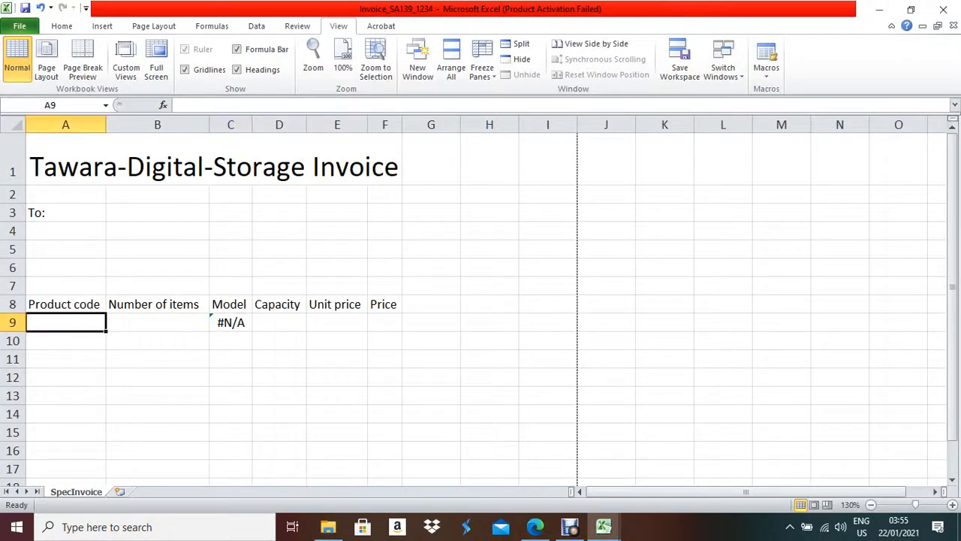
click(231, 322)
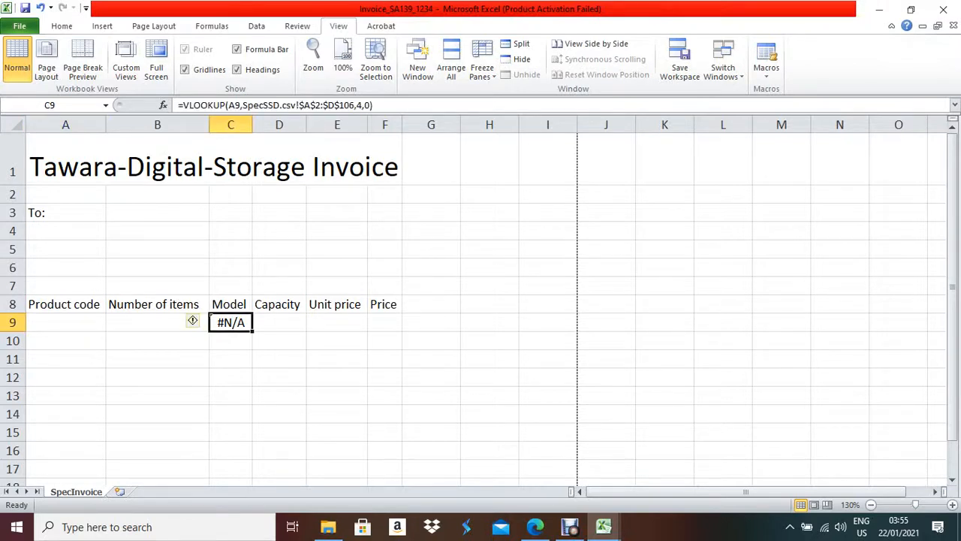
click(65, 322)
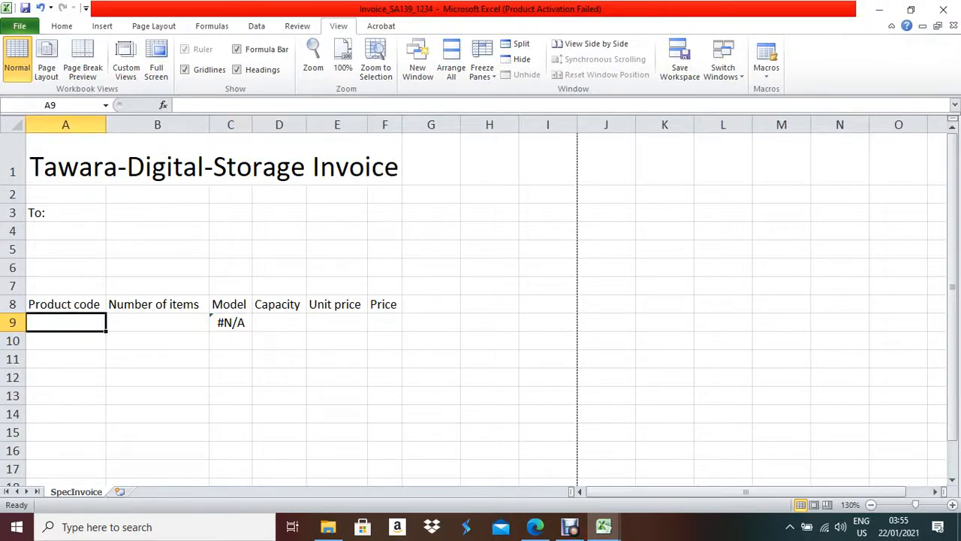
click(231, 322)
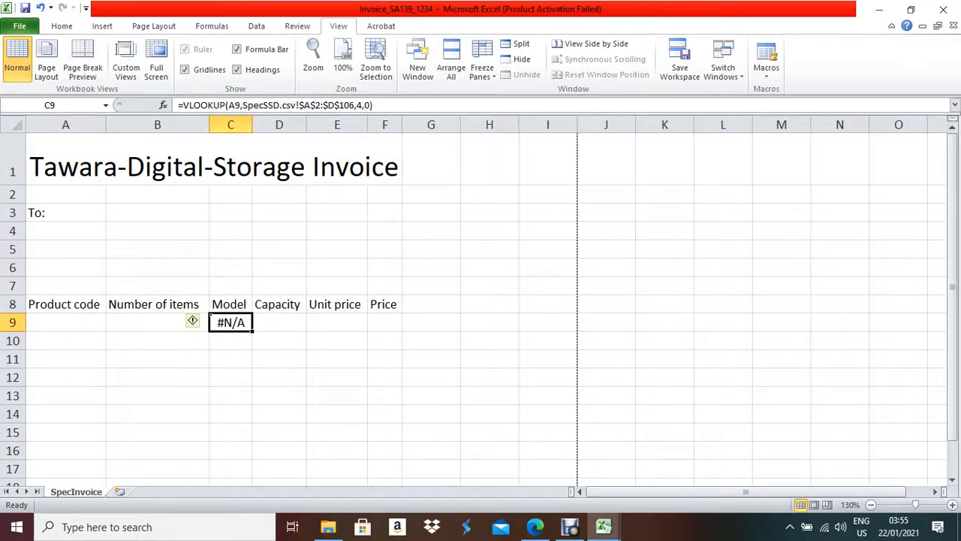
click(183, 105)
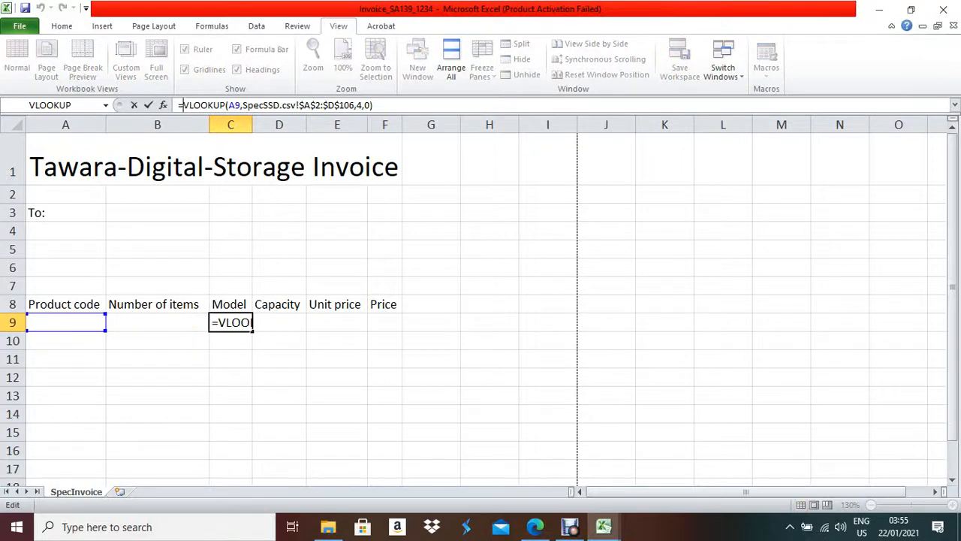
- Wrap C9's lookup in =IF(A9<>"",VLOOKUP(...),"") so it stays blank without a code
text(i)
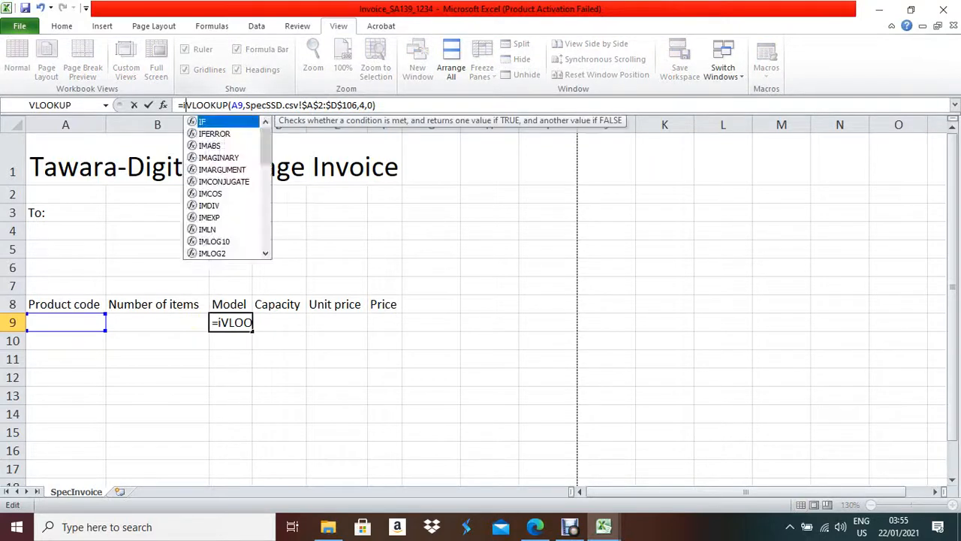
text(f()
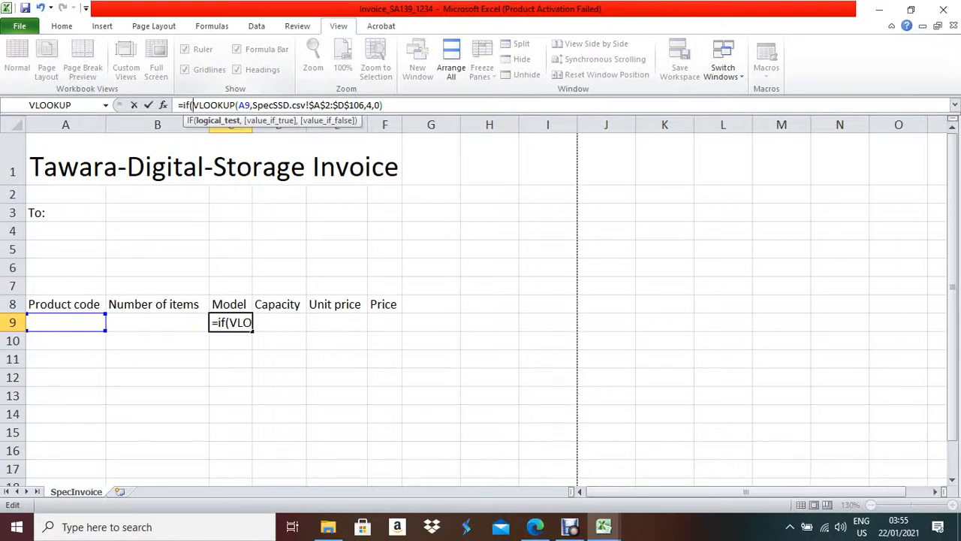
text(a9)
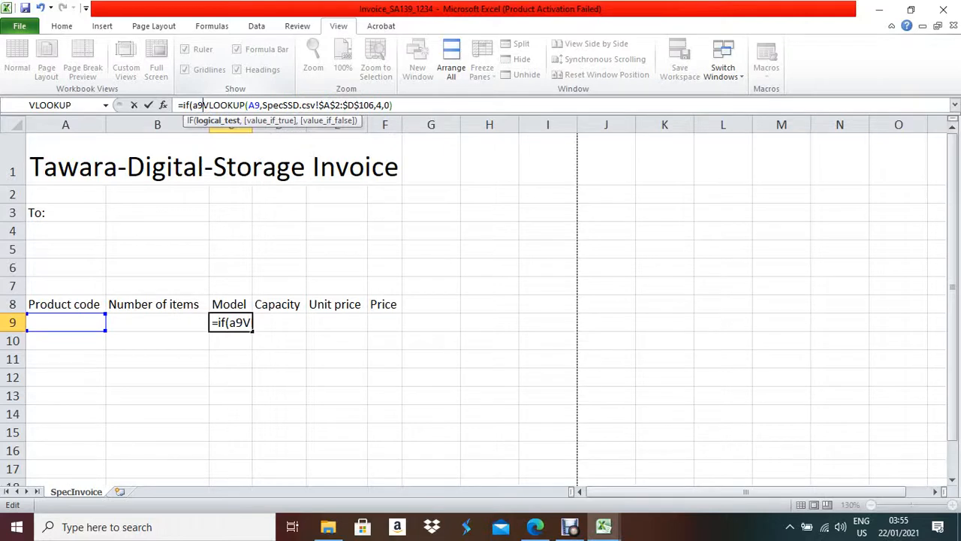
text(<>)
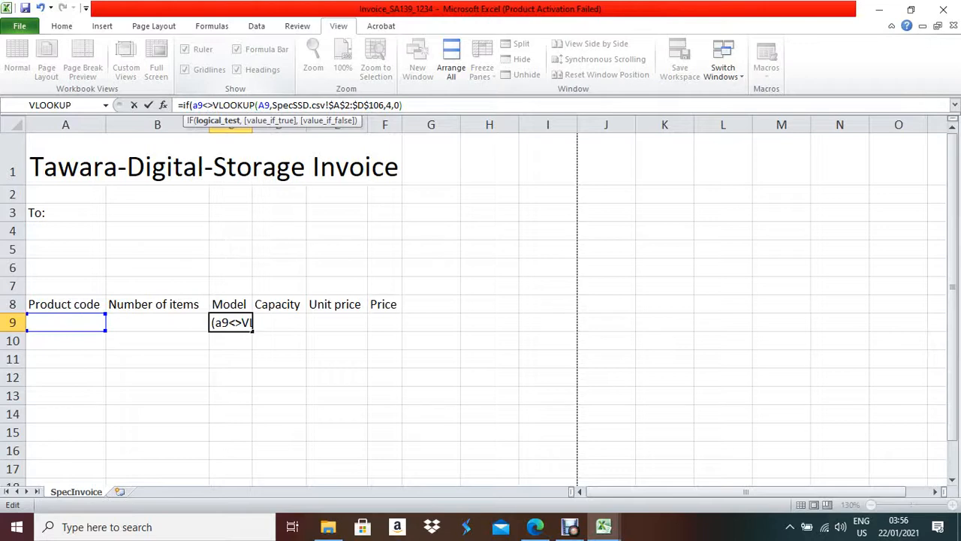
text("")
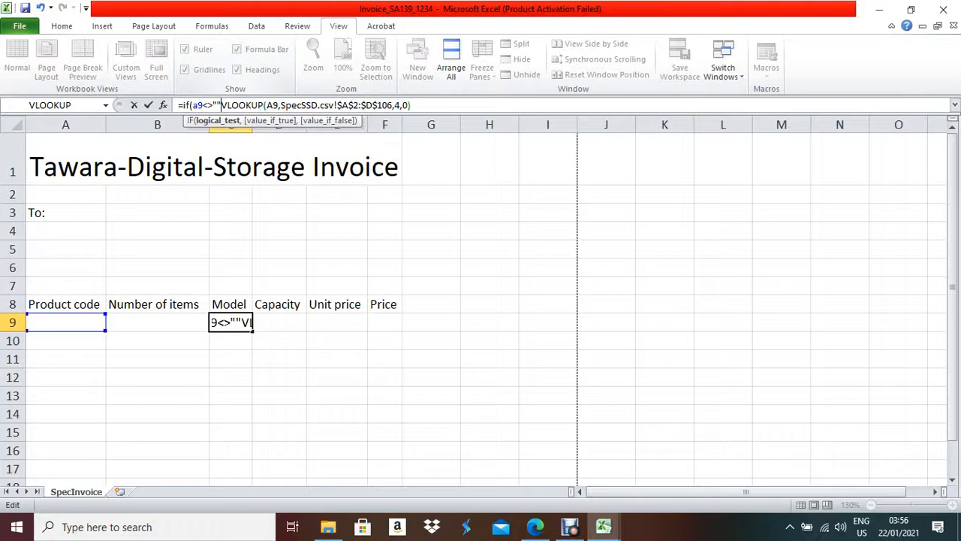
text(,)
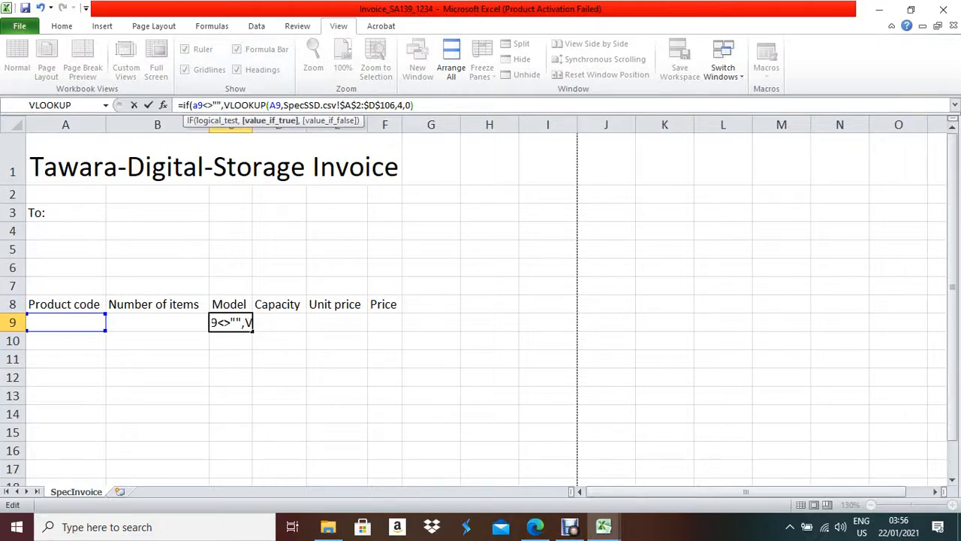
text(),")
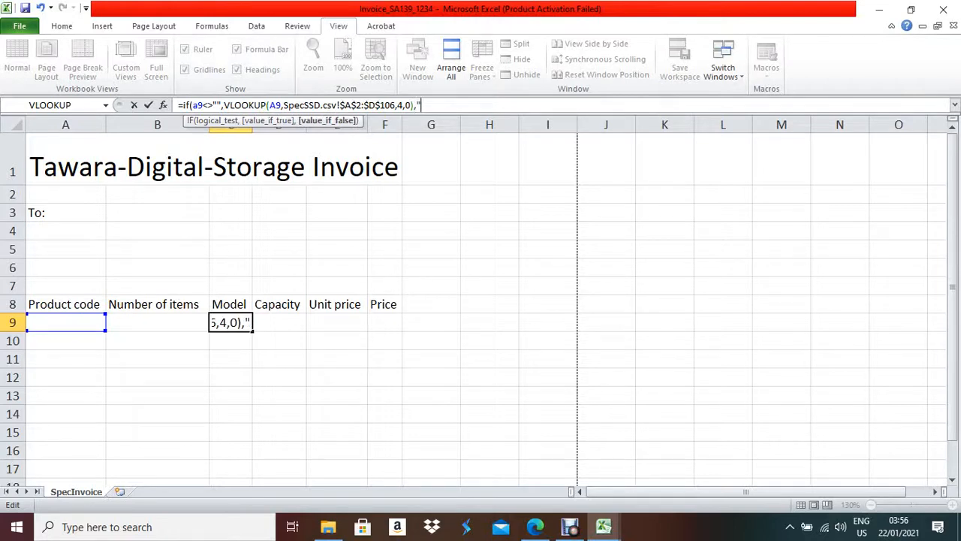
text("))
key(Return)
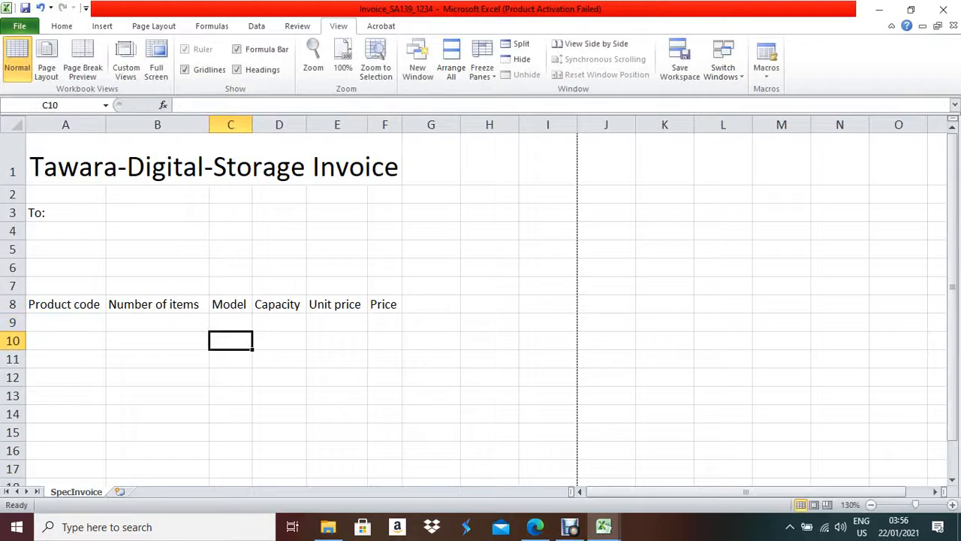
click(230, 322)
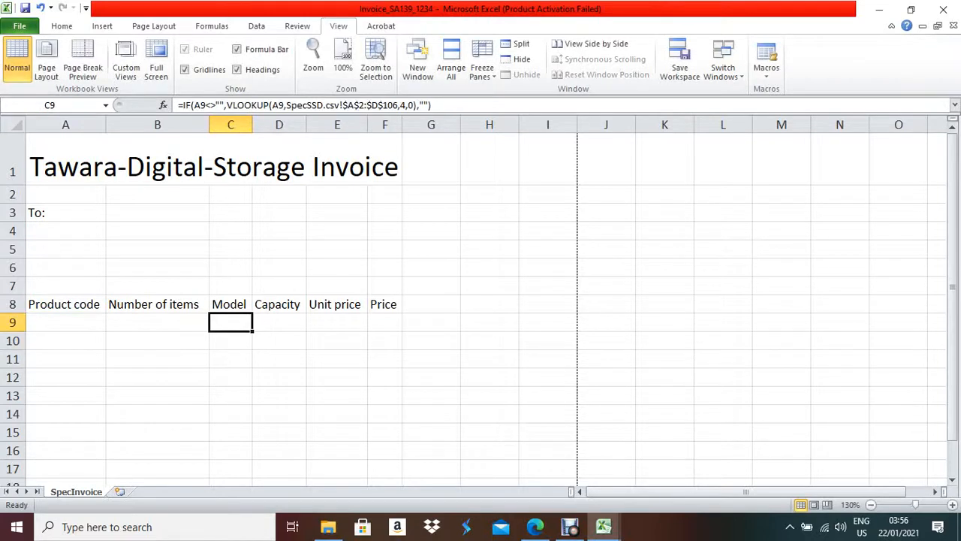
click(65, 322)
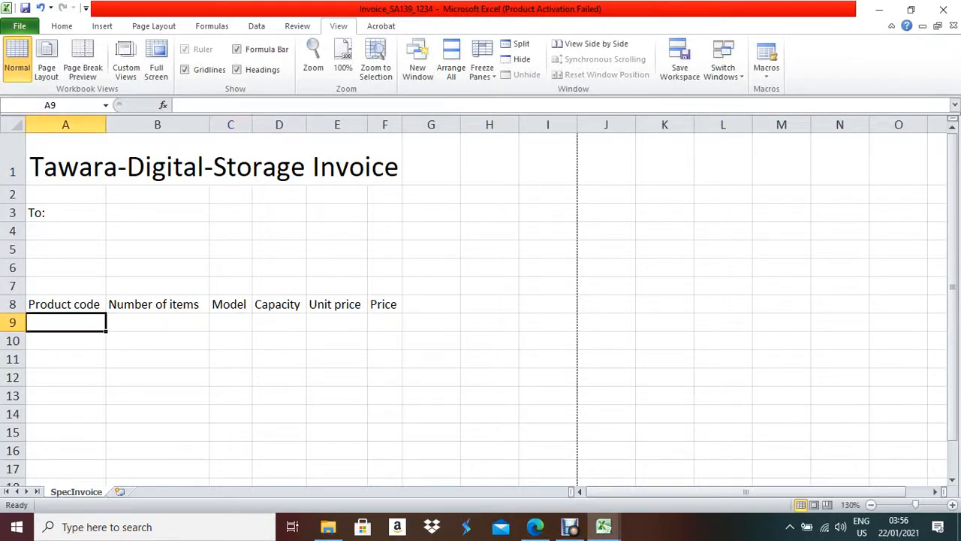
- Look up the product list in SpecSSD, then return to the invoice workbook
click(603, 527)
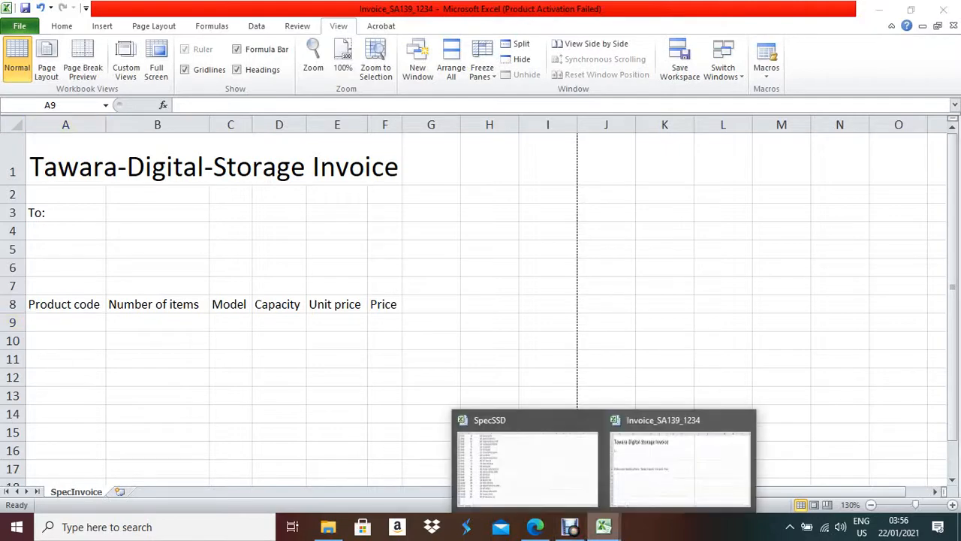
click(525, 462)
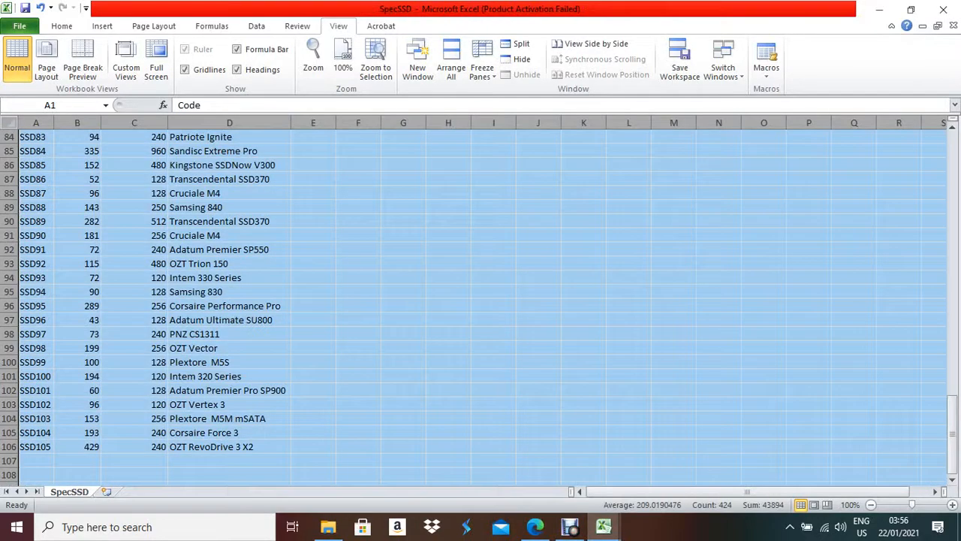
scroll(481, 300, up, 20)
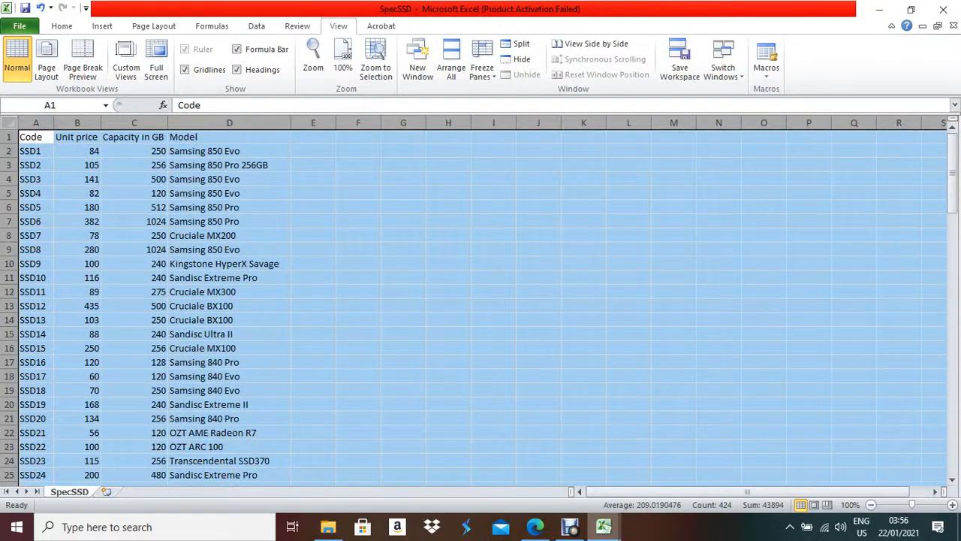
mouse_move(603, 526)
click(676, 460)
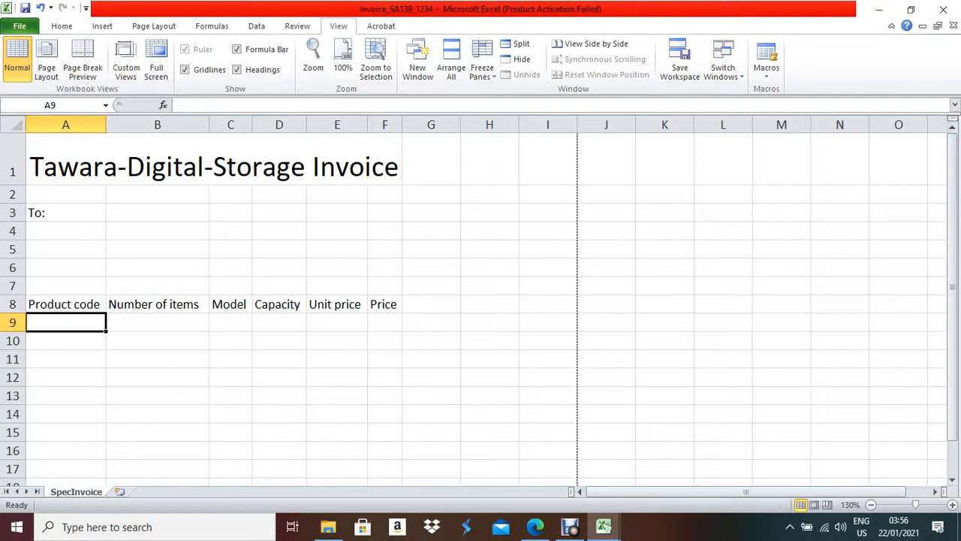
- Enter product code SSD1 in A9 so C9 shows Samsing 850 Evo
text(SSD)
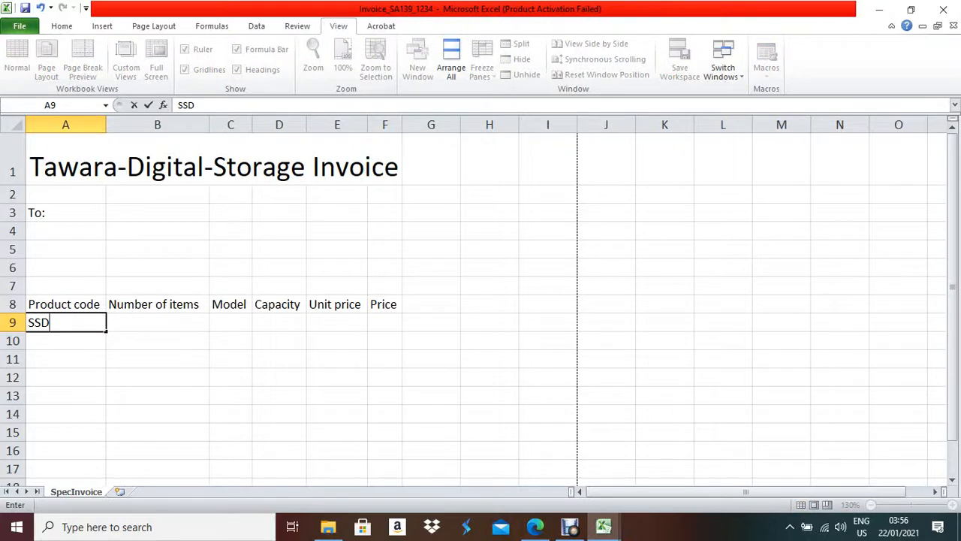
text(!)
key(BackSpace)
text(1)
key(Return)
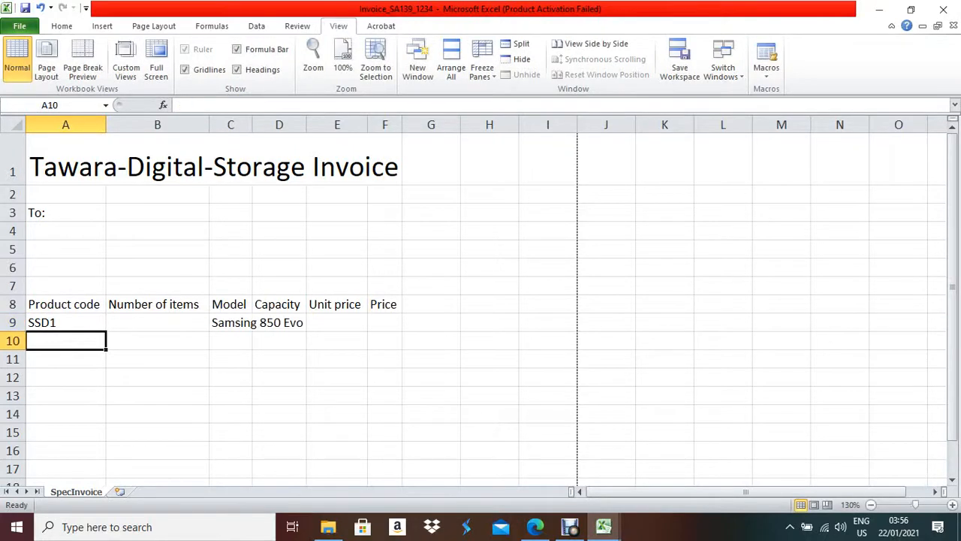
- Autofit column C and fill C9's lookup formula across into D9 and E9
click(250, 323)
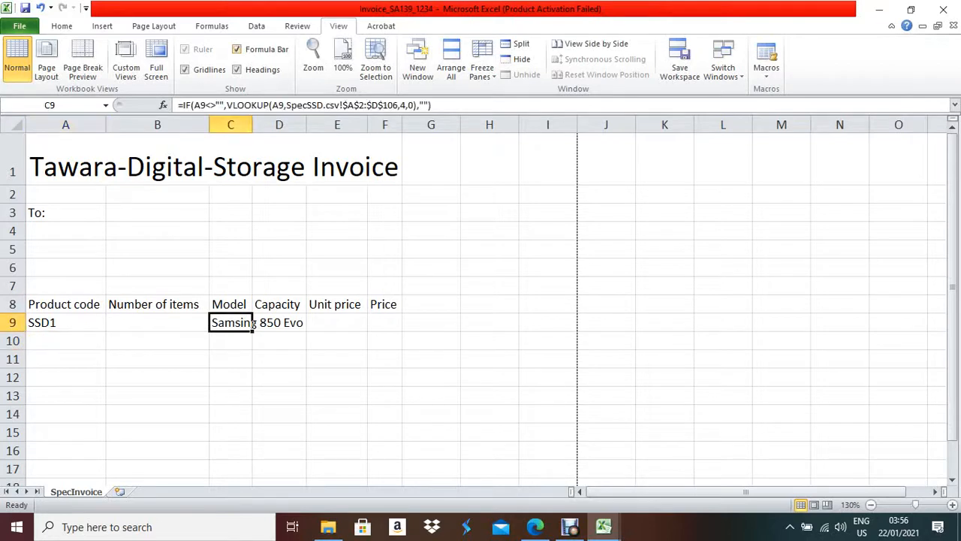
double_click(252, 124)
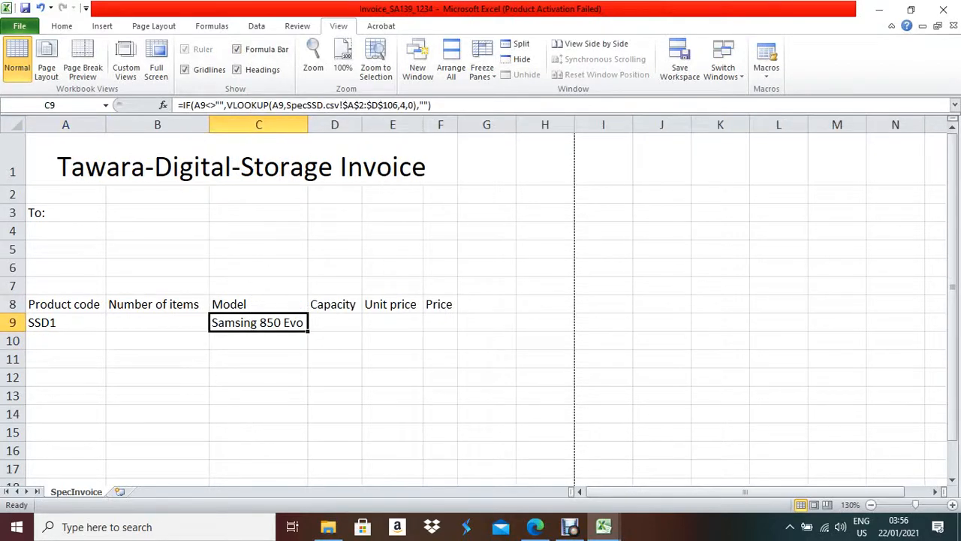
click(335, 322)
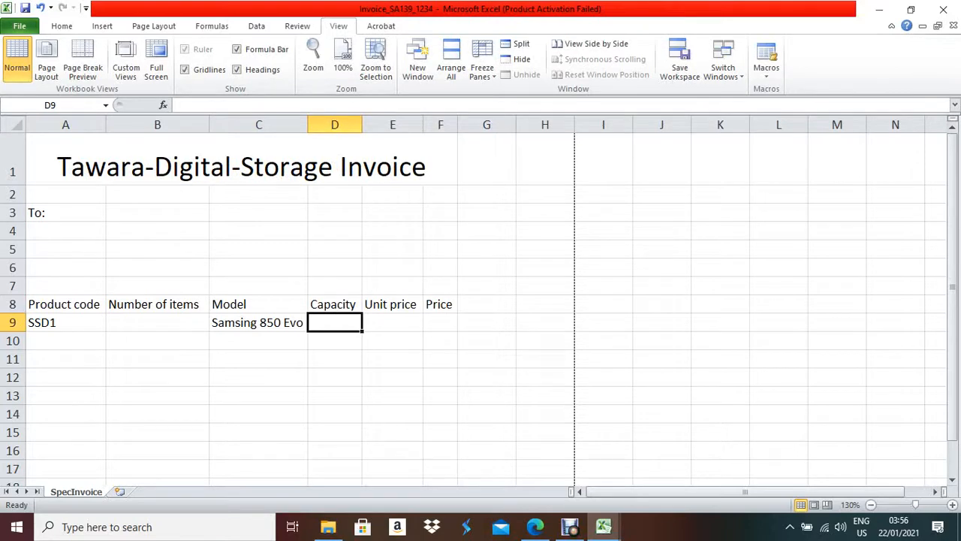
key(Right)
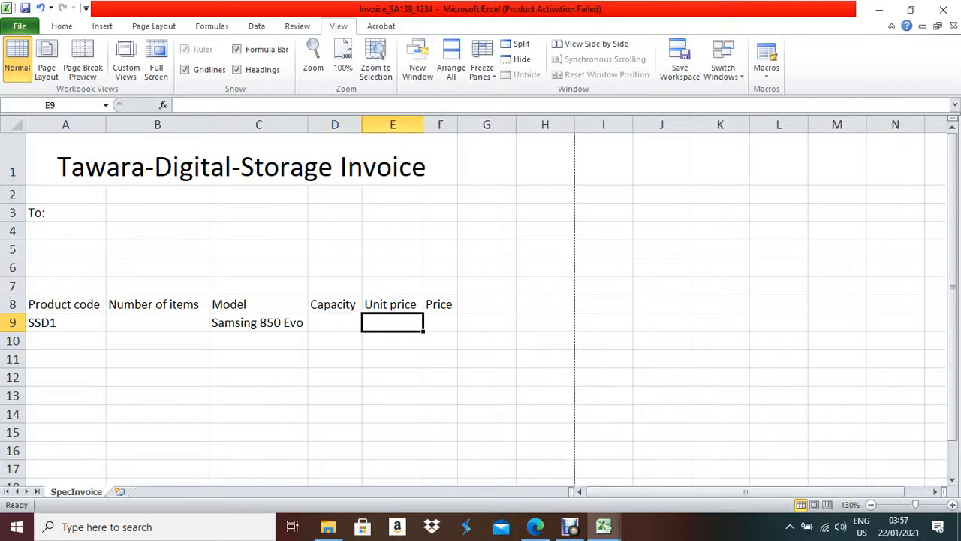
key(Left)
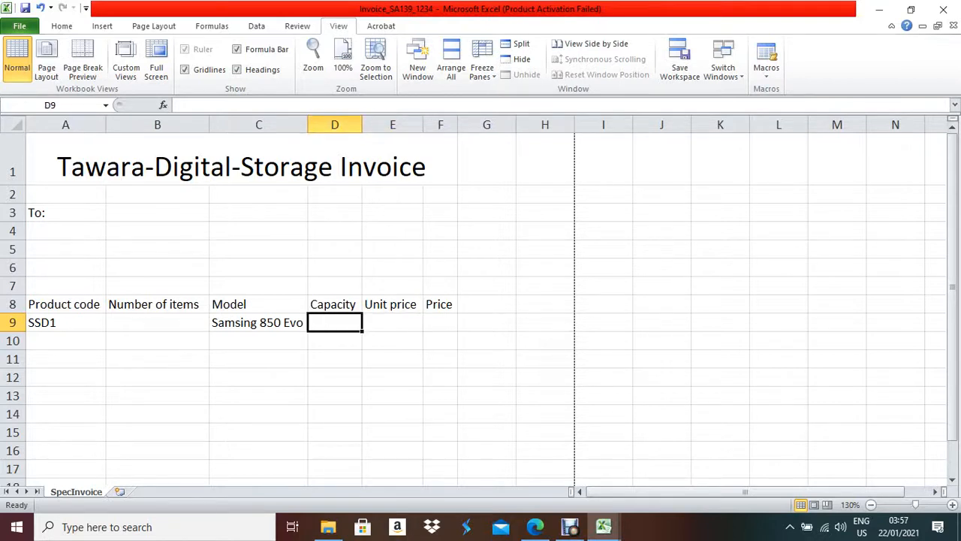
key(Left)
drag(308, 331, 422, 330)
- Erase D9's copied lookup formula back to just =IF
key(Right)
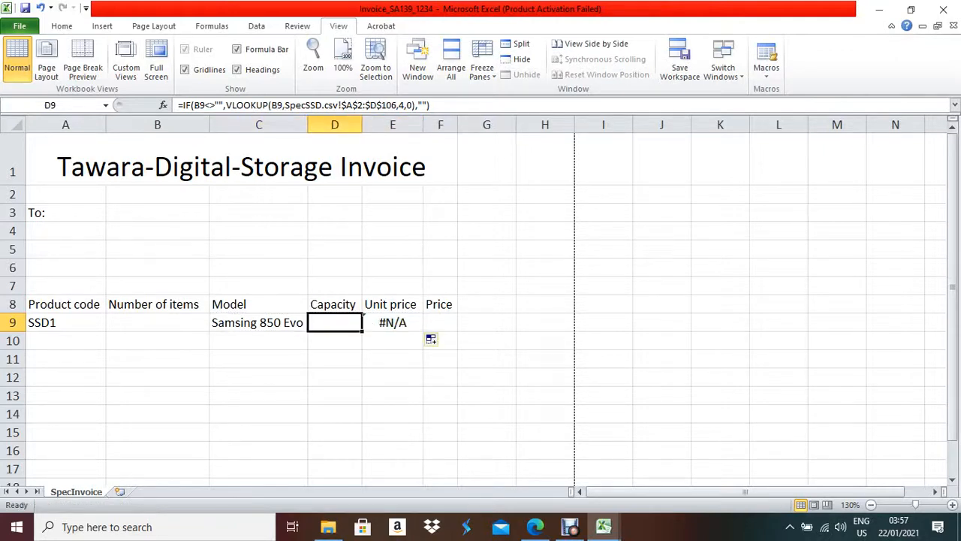
key(F2)
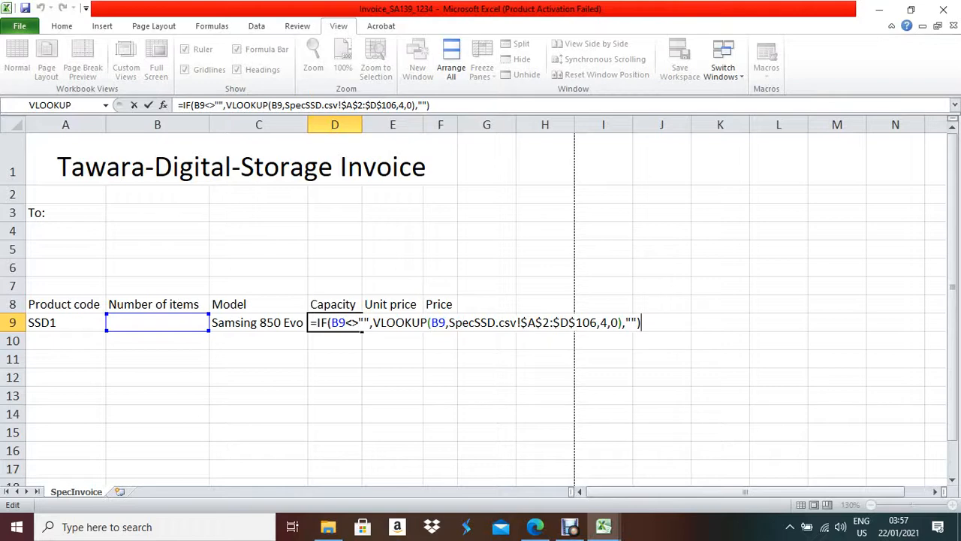
key(BackSpace)
key(BackSpace)
key(BackSpace)
key(BackSpace)
key(BackSpace)
key(BackSpace)
key(BackSpace)
key(BackSpace)
key(BackSpace)
key(BackSpace)
key(BackSpace)
key(BackSpace)
key(BackSpace)
key(BackSpace)
key(BackSpace)
key(BackSpace)
key(BackSpace)
key(BackSpace)
key(BackSpace)
key(BackSpace)
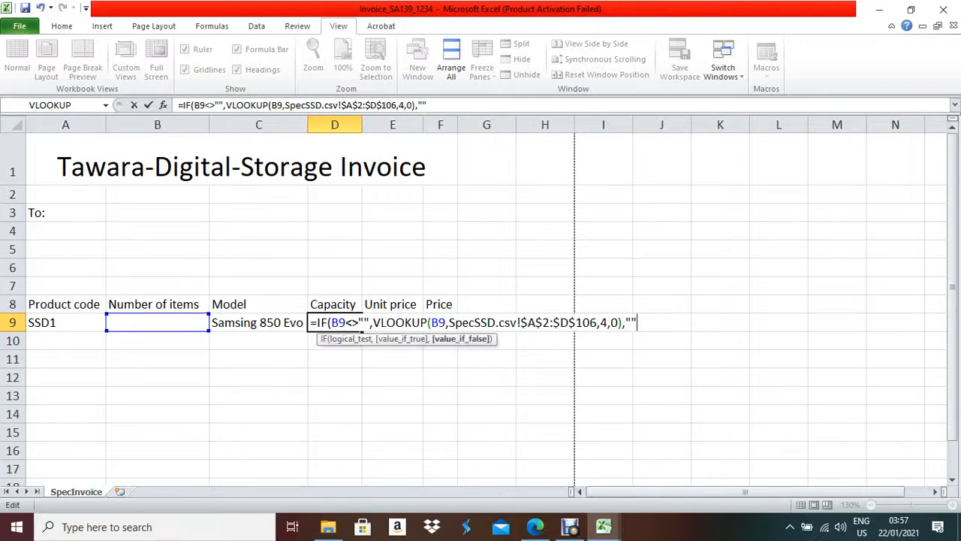
key(BackSpace)
key(BackSpace)
key(BackSpace)
key(BackSpace)
key(BackSpace)
key(BackSpace)
key(BackSpace)
key(BackSpace)
key(BackSpace)
key(BackSpace)
key(BackSpace)
key(BackSpace)
key(BackSpace)
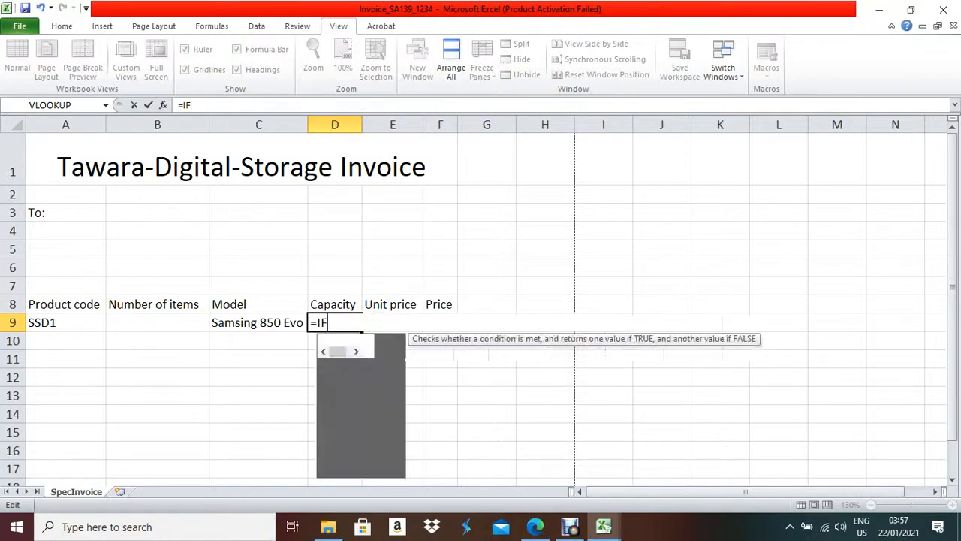
- Leave D9 empty and delete the #N/A formula from E9
click(258, 323)
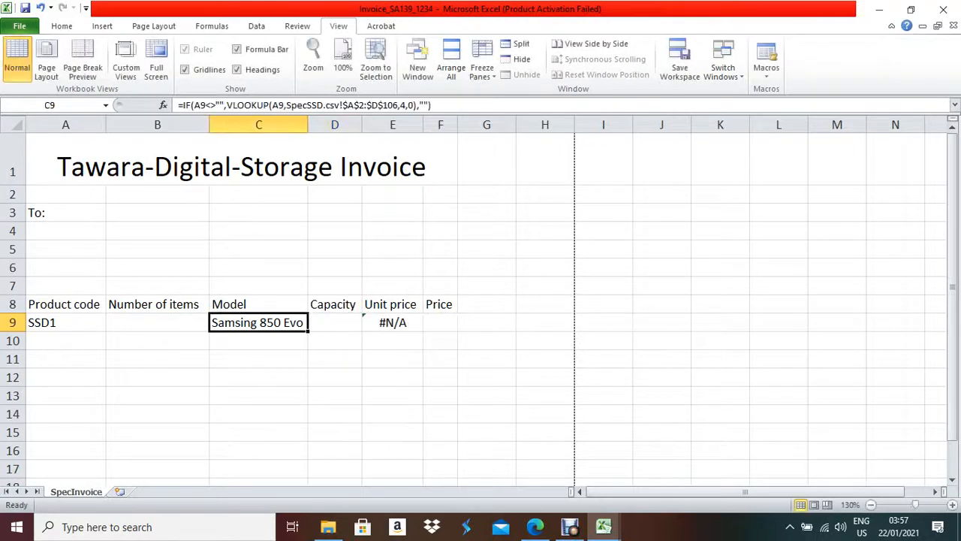
click(393, 322)
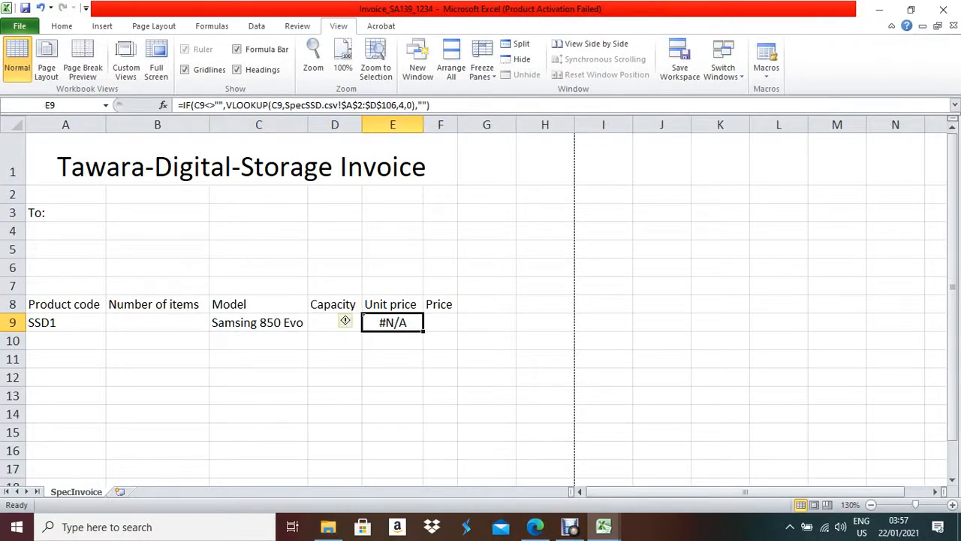
key(Delete)
- Change both A9 references in C9's lookup formula to absolute $A$9
click(259, 323)
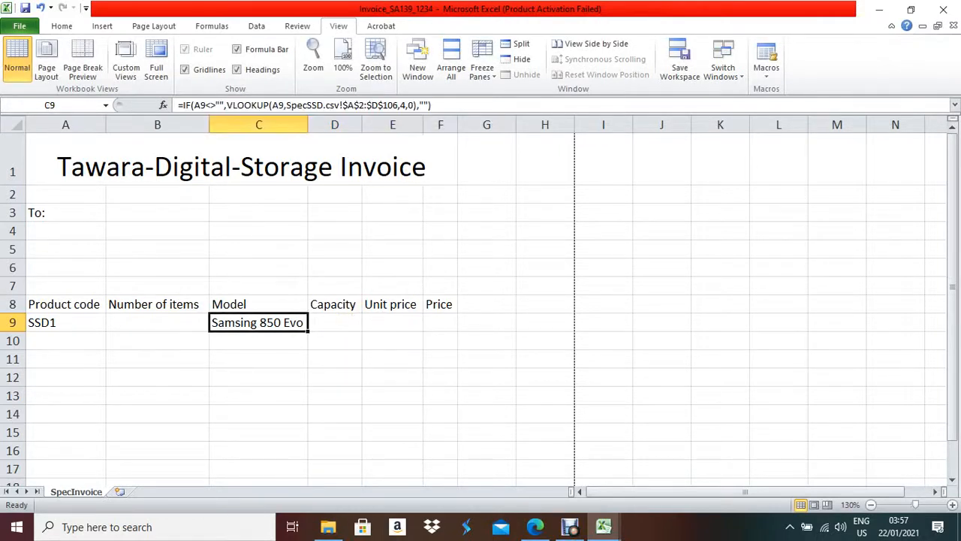
key(F2)
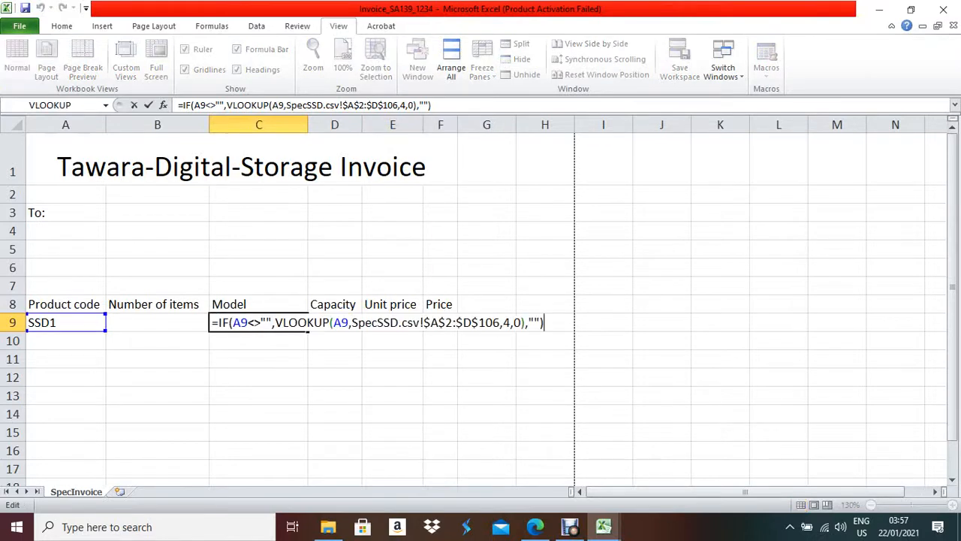
double_click(240, 322)
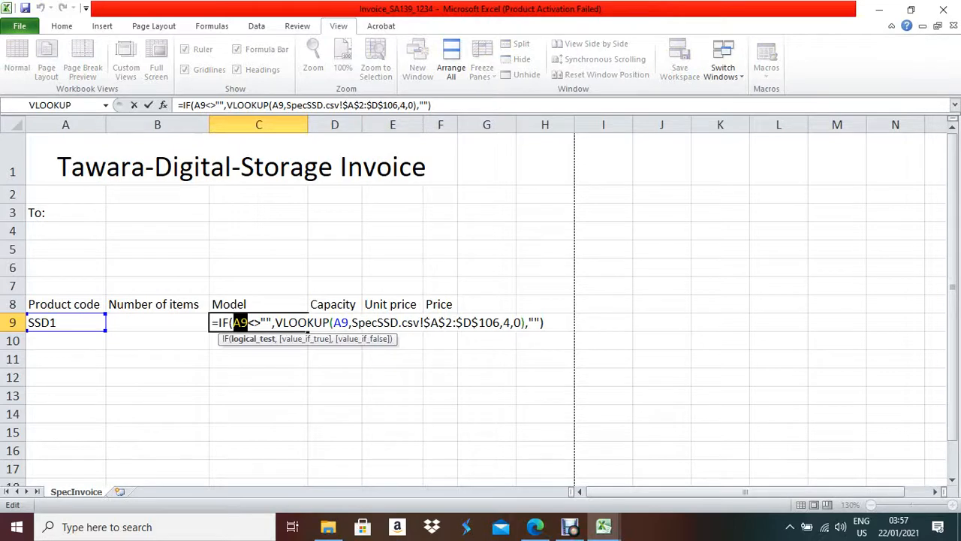
key(F4)
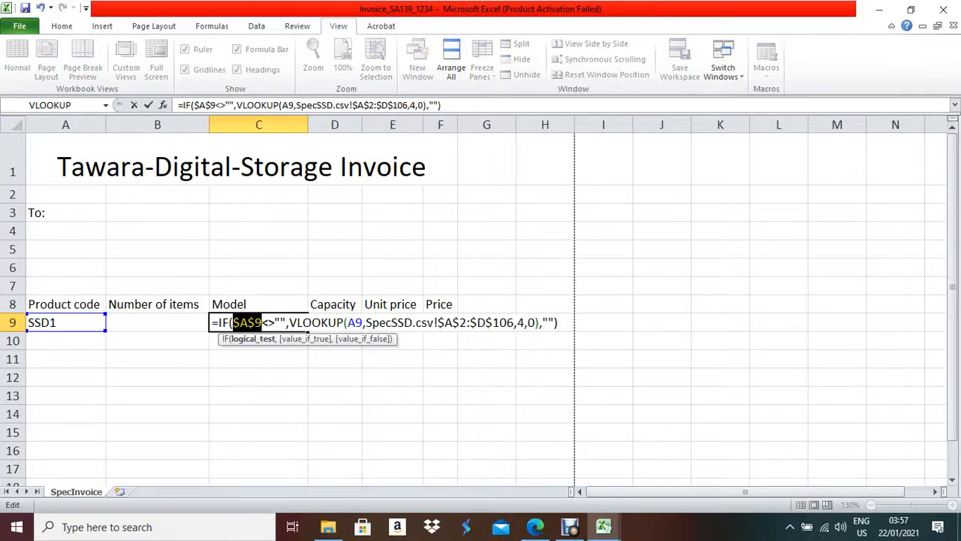
drag(363, 322, 348, 322)
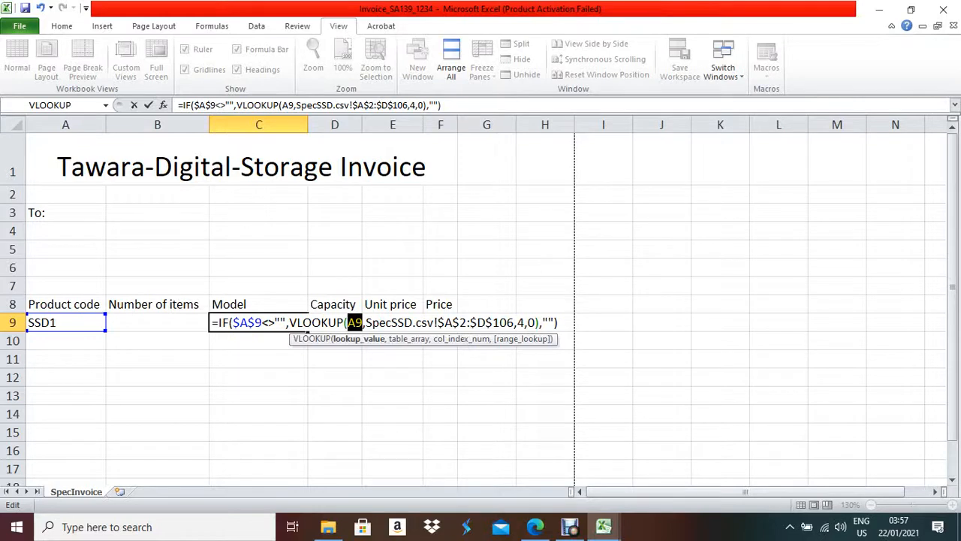
key(F4)
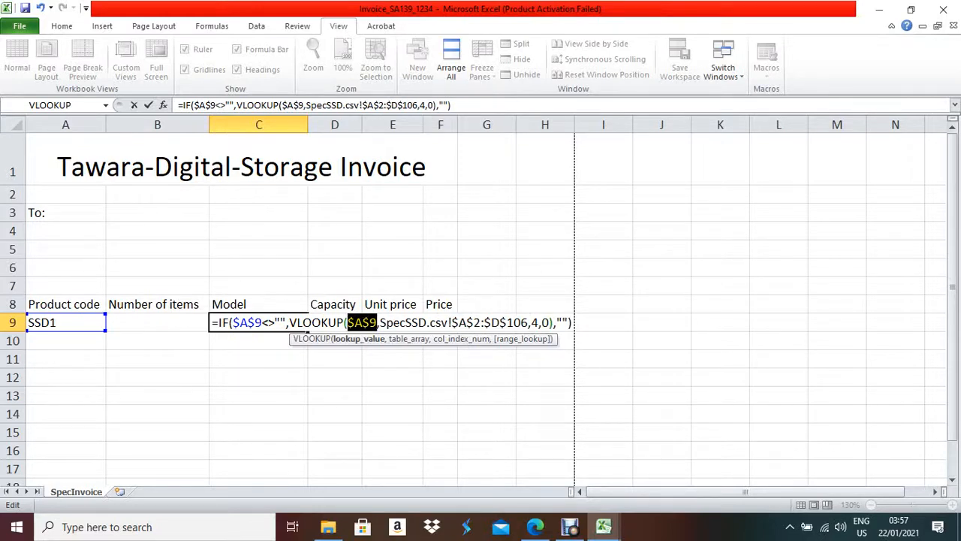
key(Return)
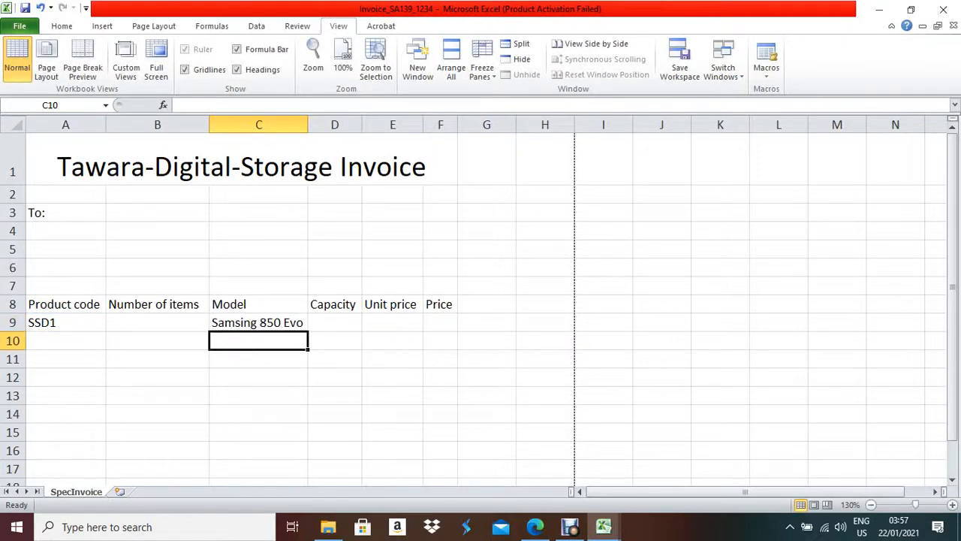
- Fill C9's $A$9 lookup into D9 and E9 and autofit columns D and E
click(258, 322)
drag(308, 331, 409, 327)
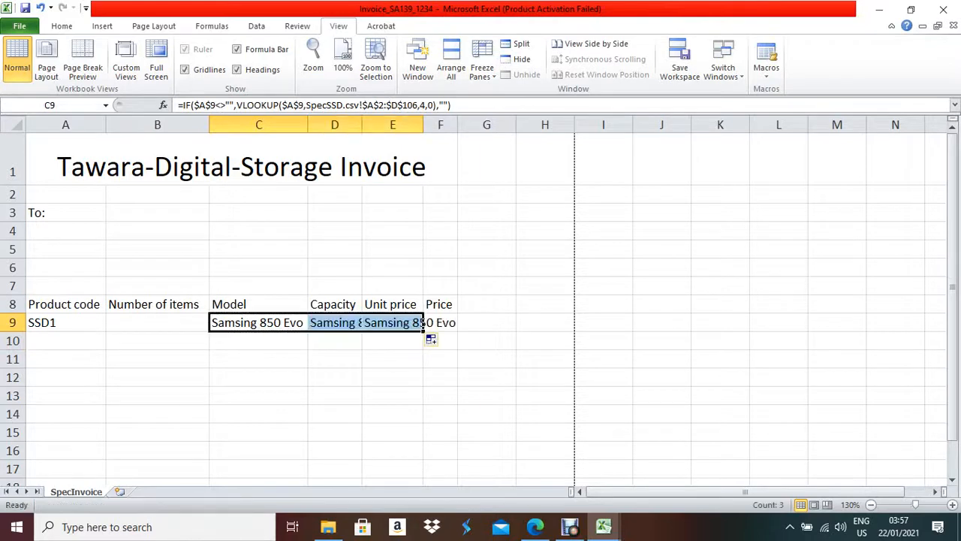
click(334, 322)
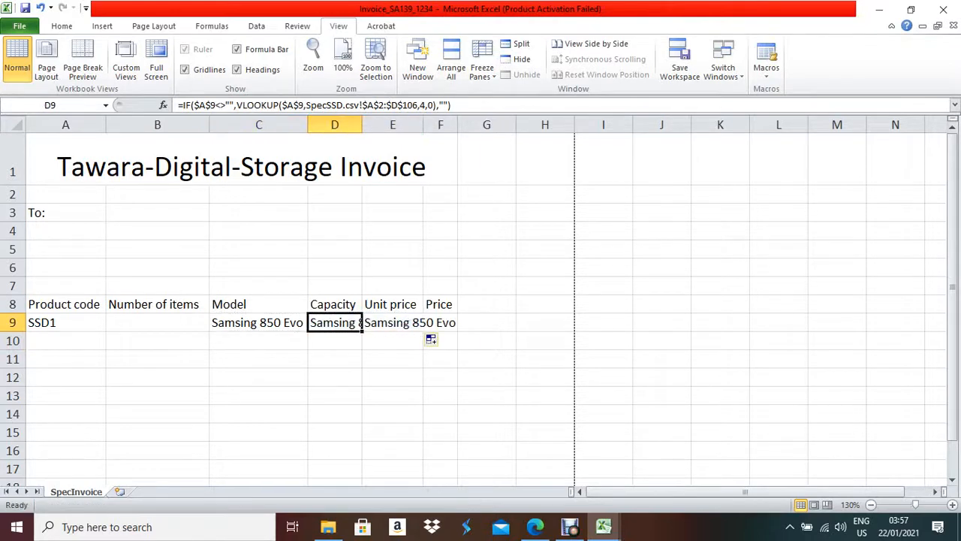
double_click(362, 125)
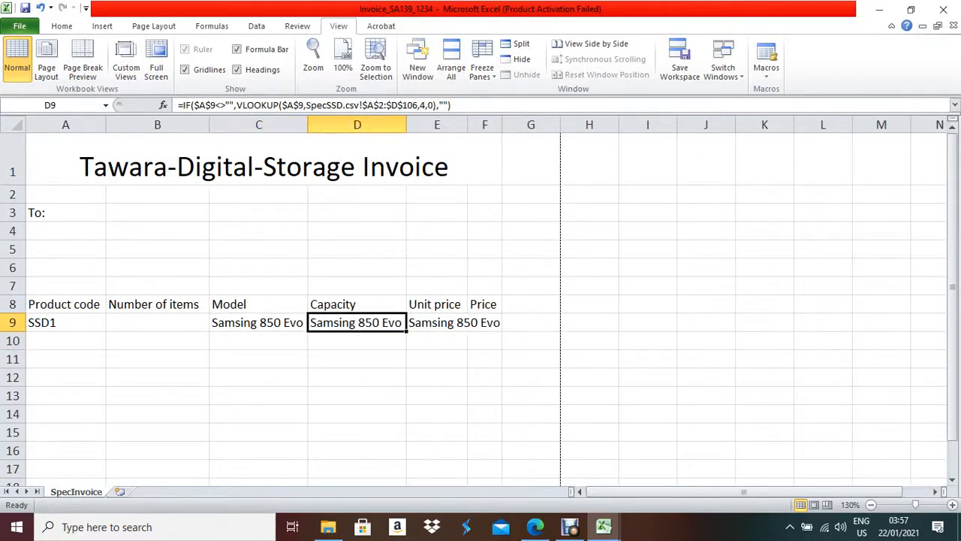
double_click(467, 124)
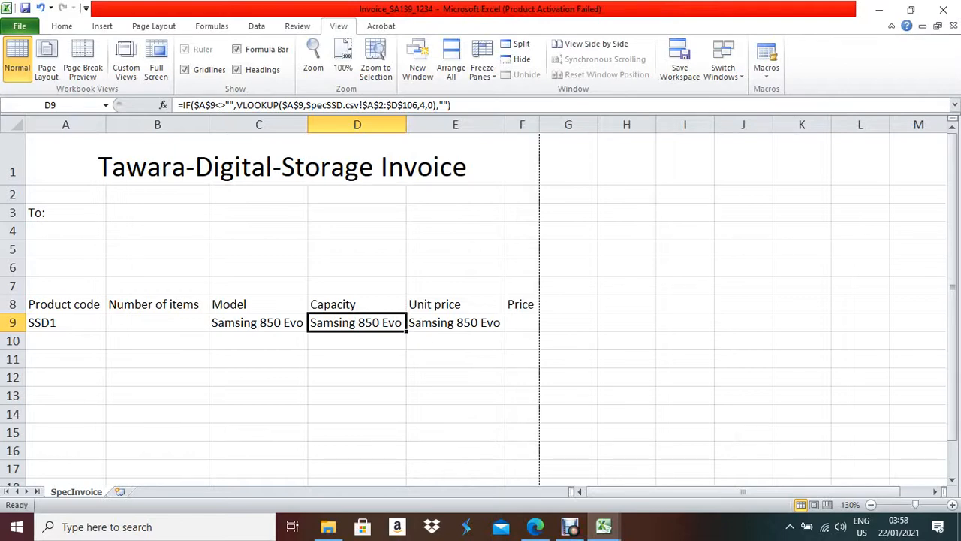
- Check SpecSSD's column order, then set D9's VLOOKUP column index to 3 for capacity 250
mouse_move(603, 526)
click(521, 461)
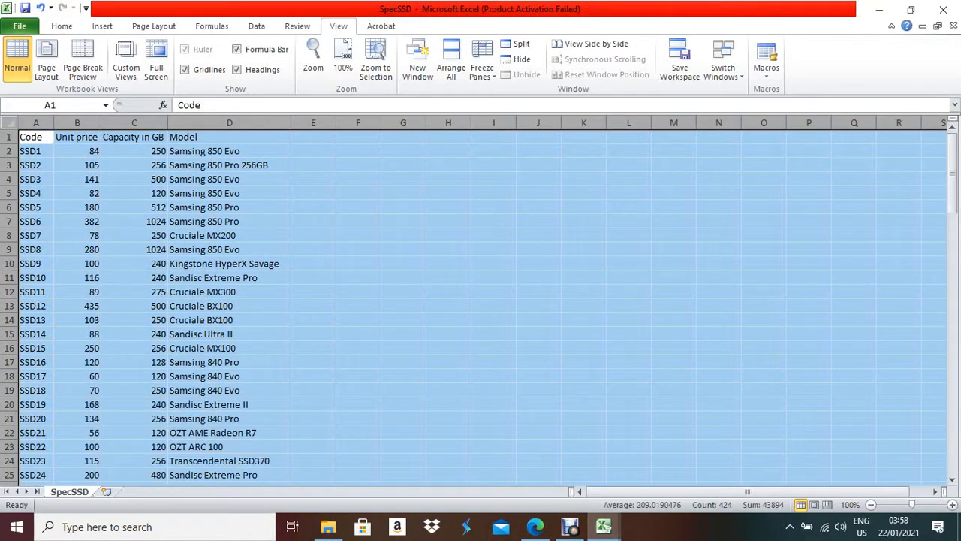
click(602, 526)
click(681, 459)
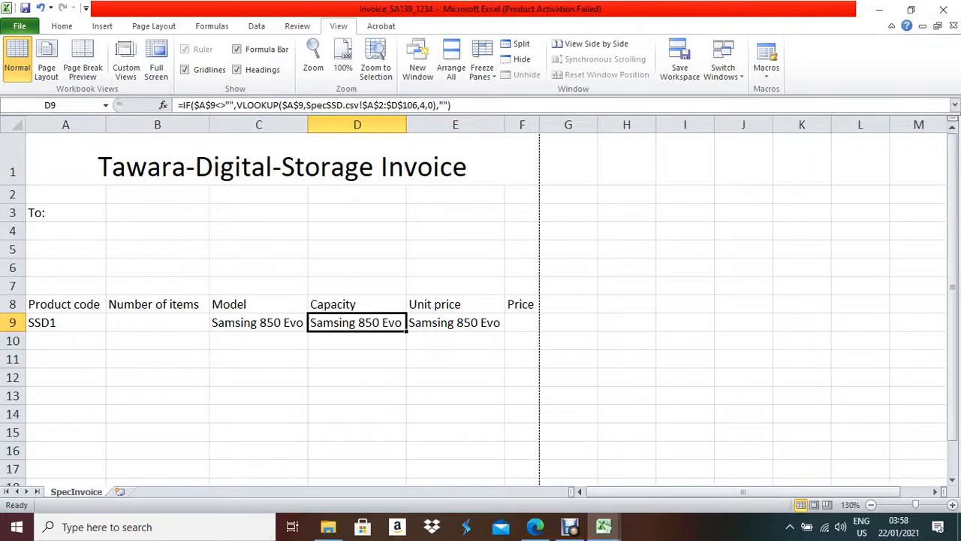
click(424, 106)
key(BackSpace)
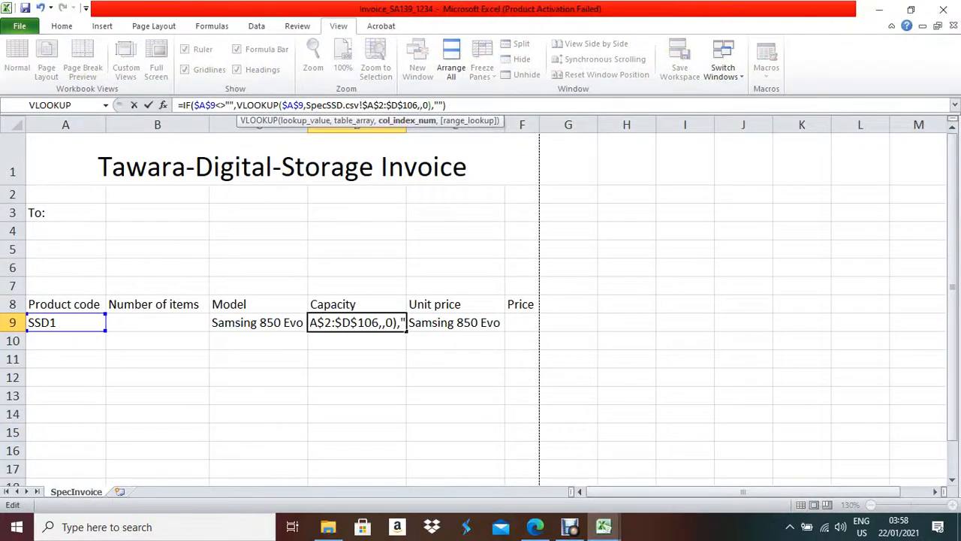
text(3)
key(Return)
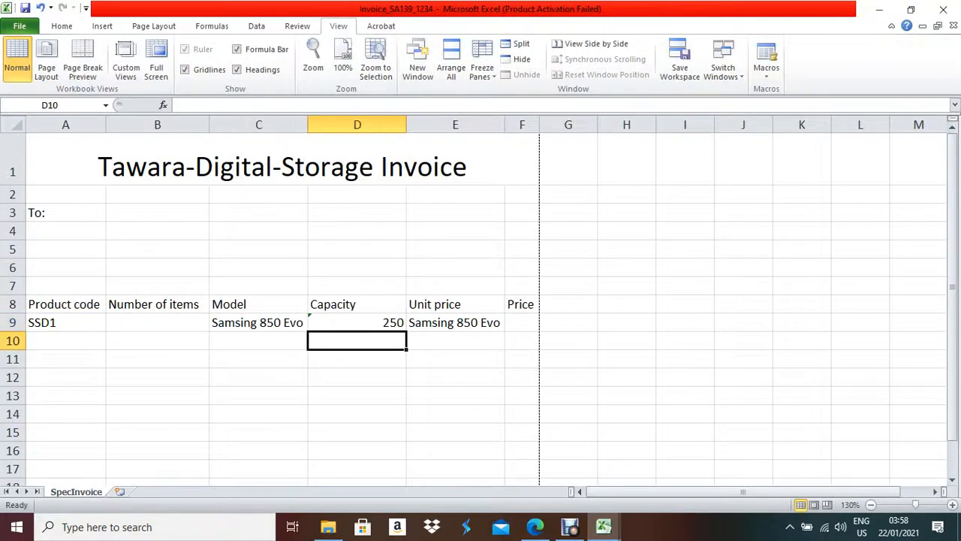
- Set E9's VLOOKUP column index to 2 for unit price 84, then recheck D9
click(455, 322)
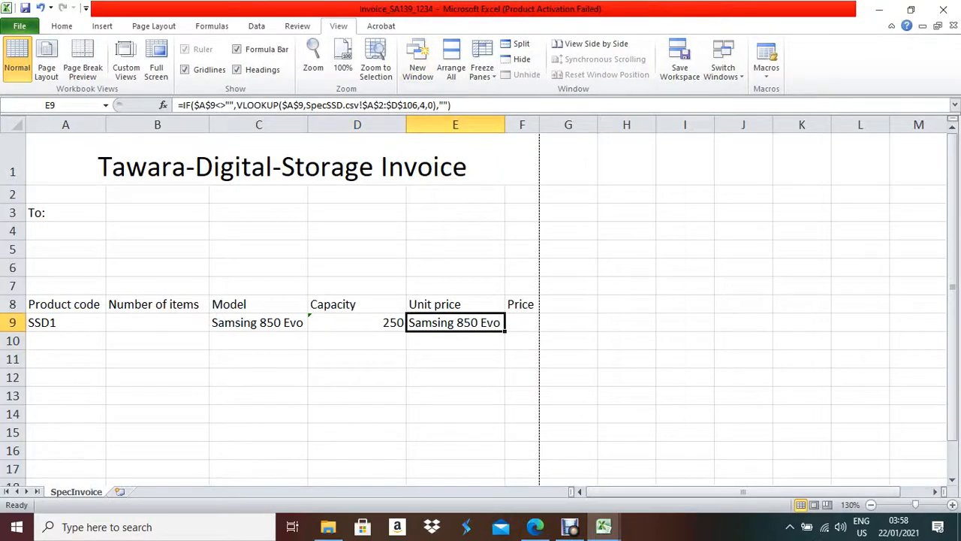
click(426, 105)
key(BackSpace)
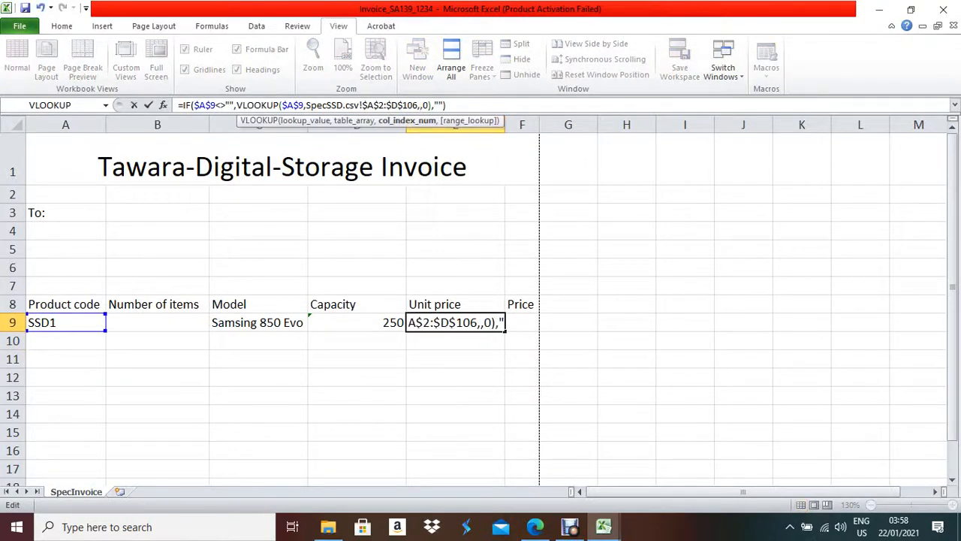
text(2)
key(Return)
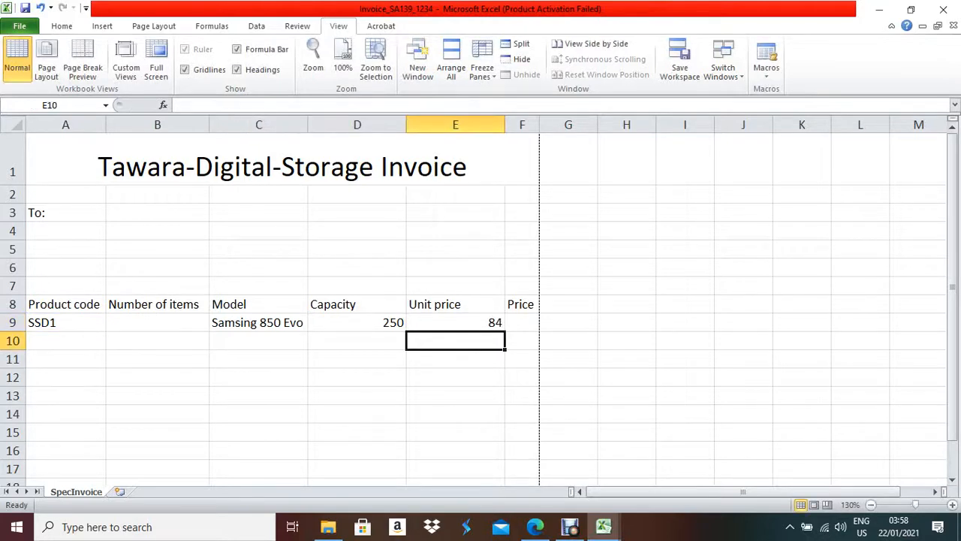
click(357, 323)
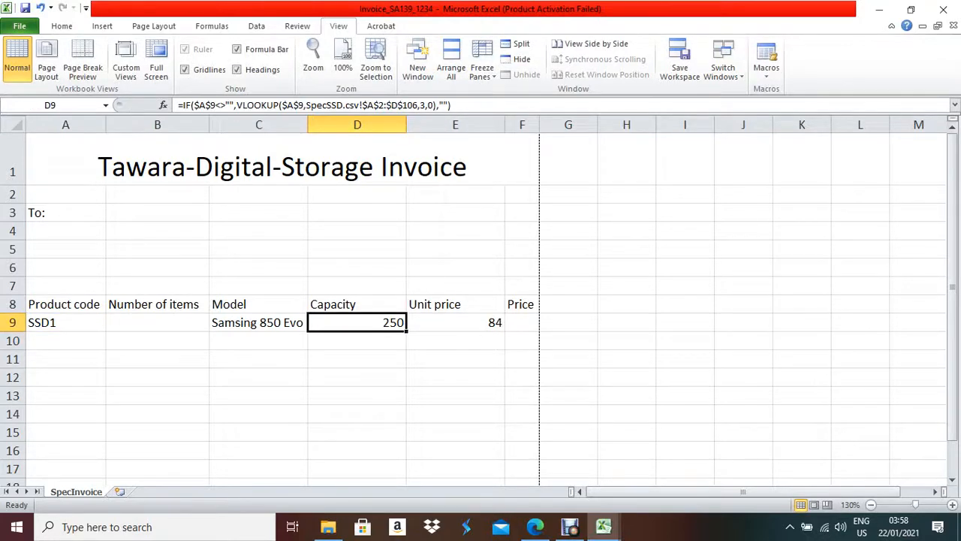
click(426, 105)
key(Tab)
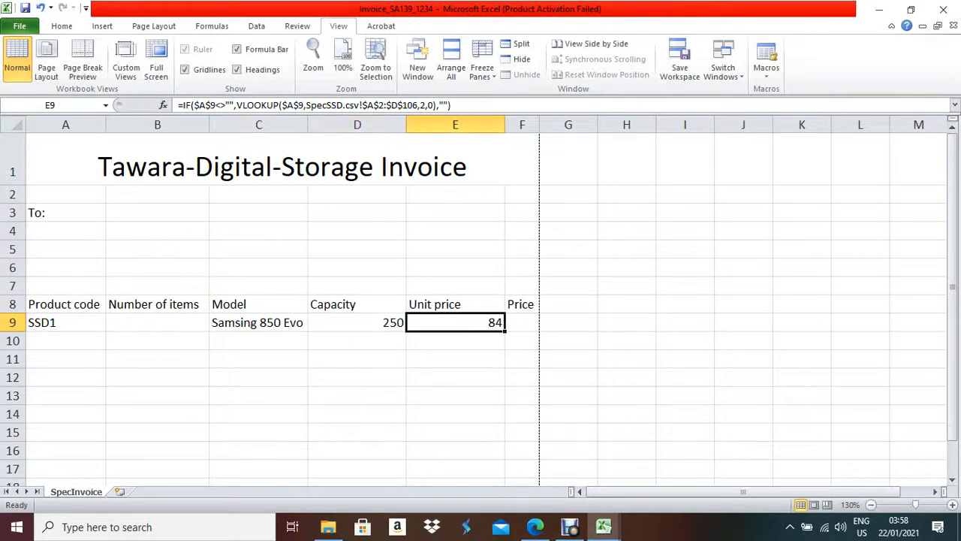
- Read question 11's Price formula instructions, then return to the Invoice_SA139_1234 workbook
click(535, 526)
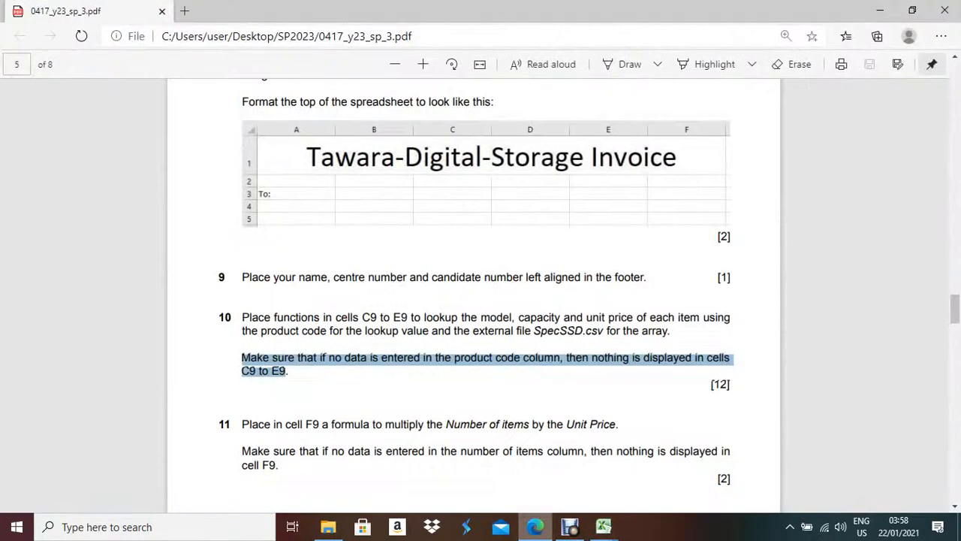
scroll(481, 301, down, 2)
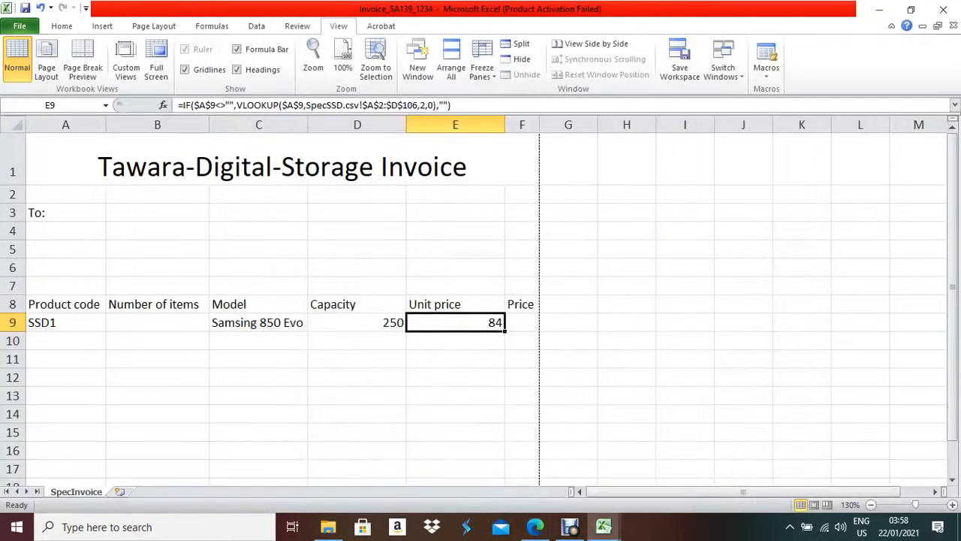
click(522, 322)
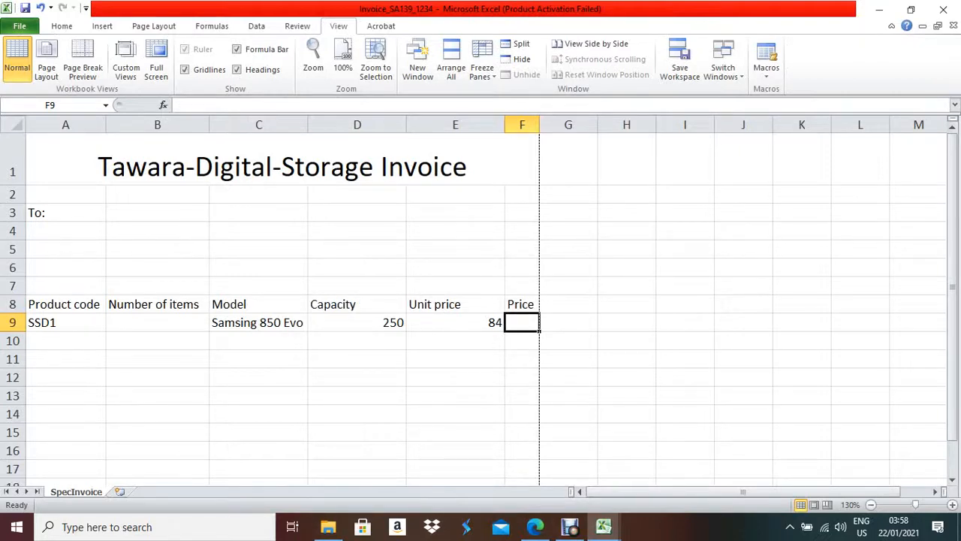
click(535, 528)
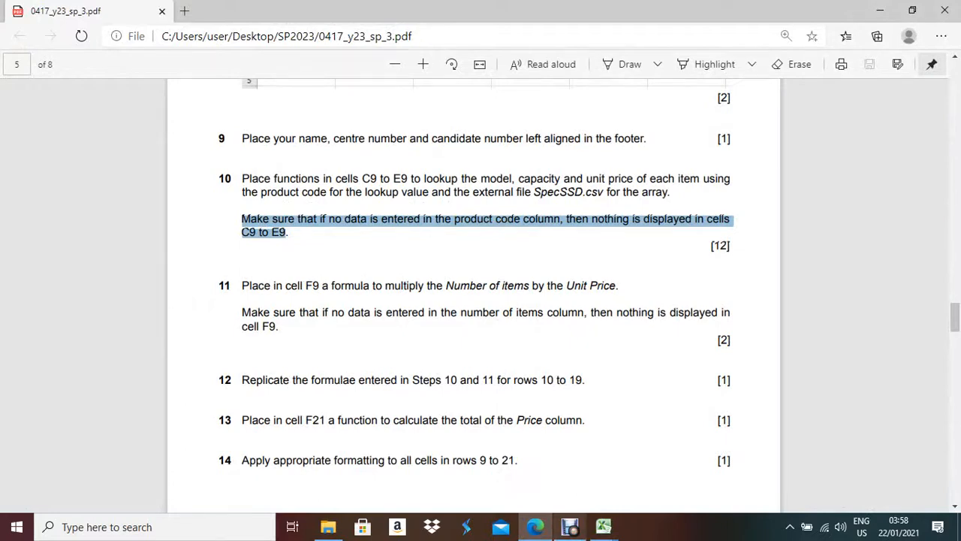
click(603, 526)
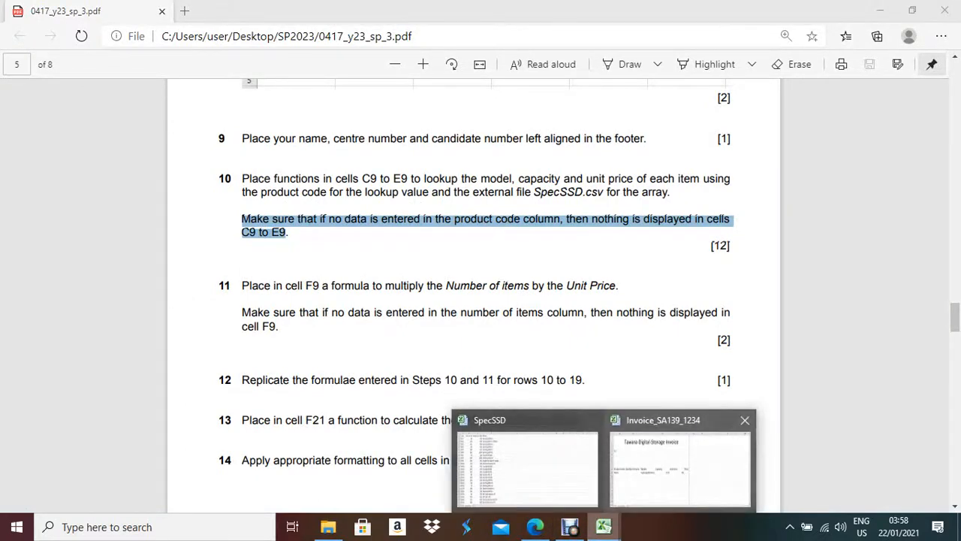
click(680, 466)
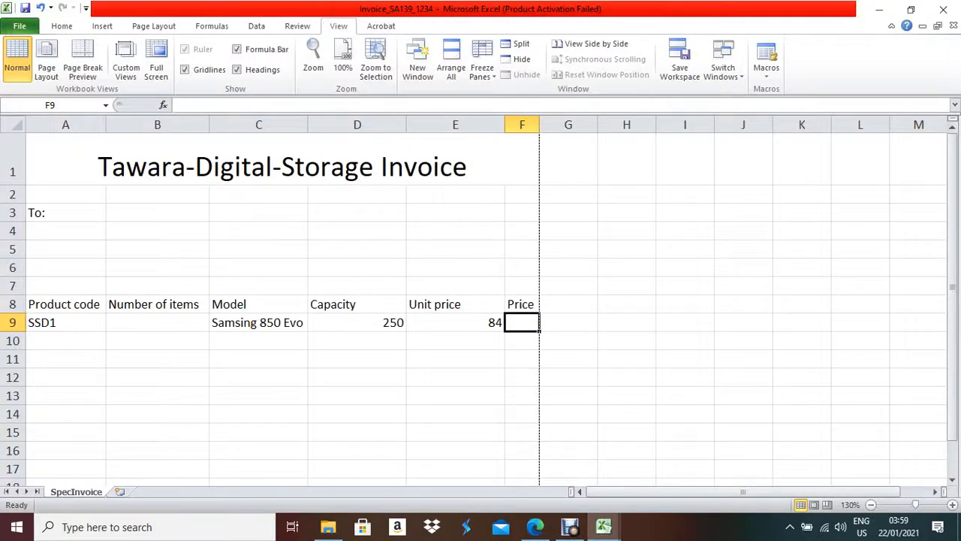
- Enter =IF(B9<>"",B9*E9,"") as the Price formula in F9
text(=if)
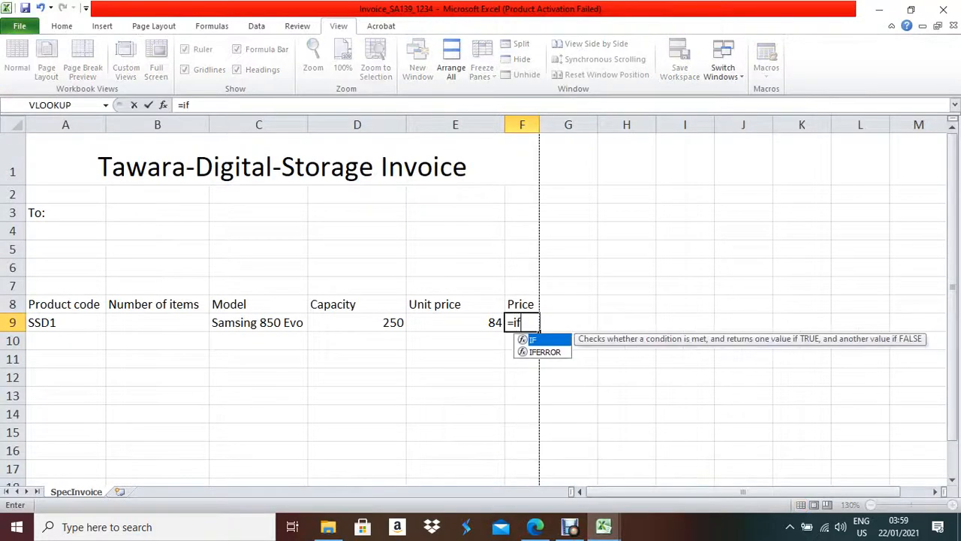
text(()
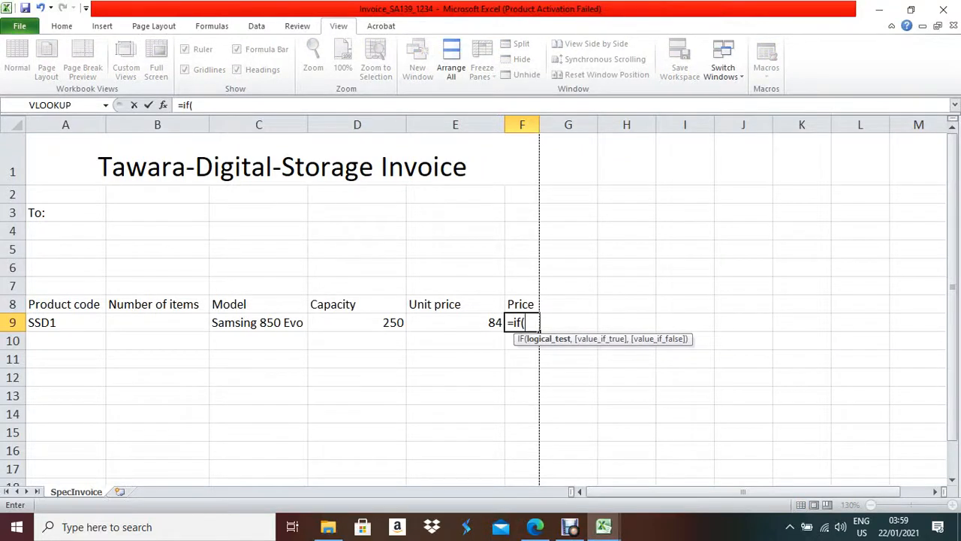
click(157, 322)
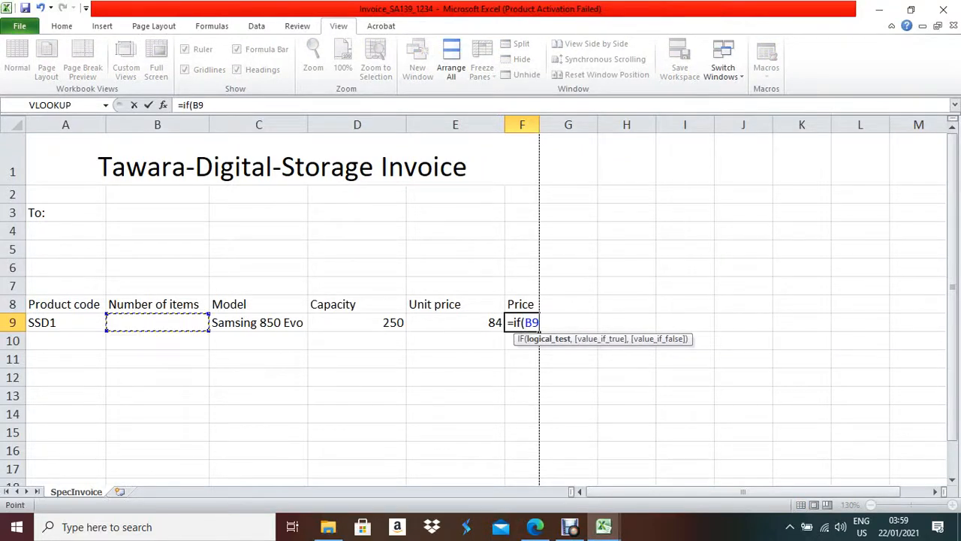
text(<>"",)
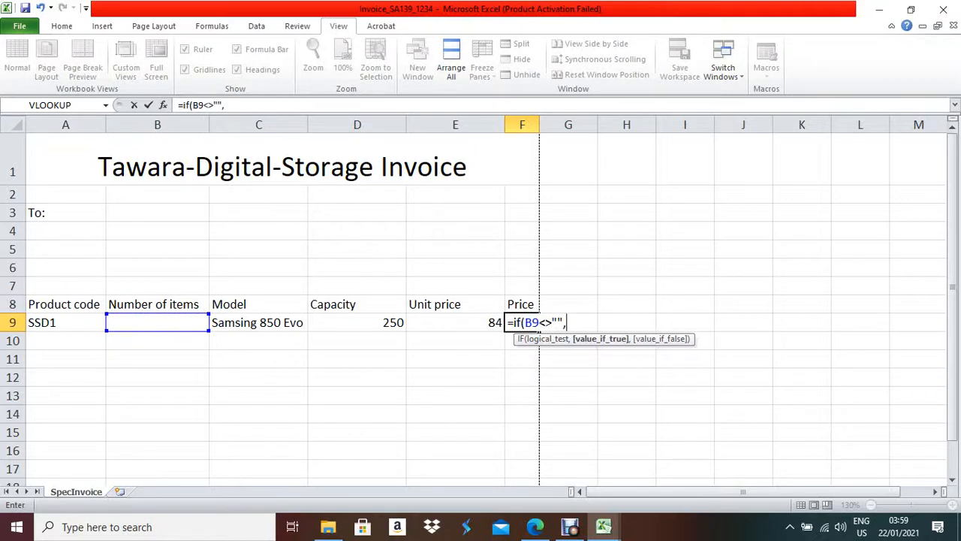
text(b9*e9)
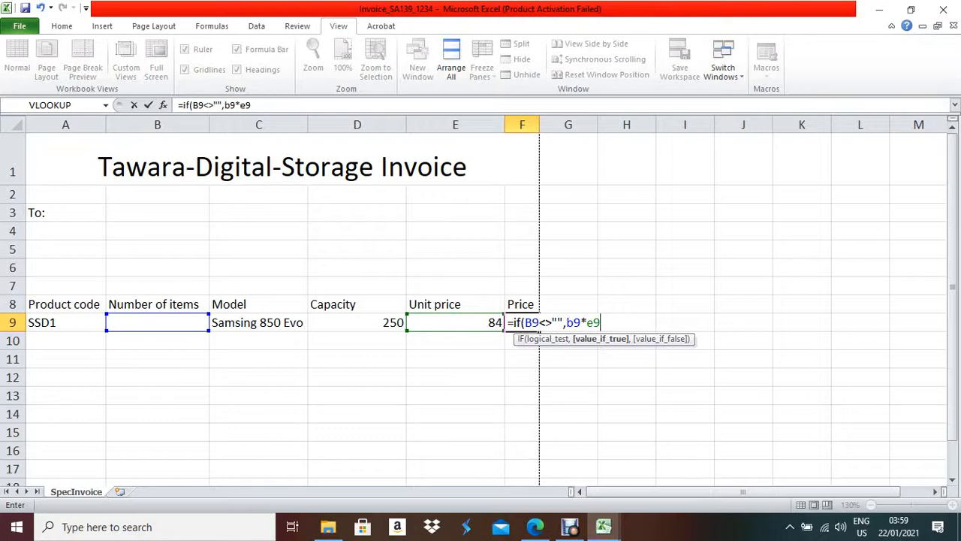
text(,"")
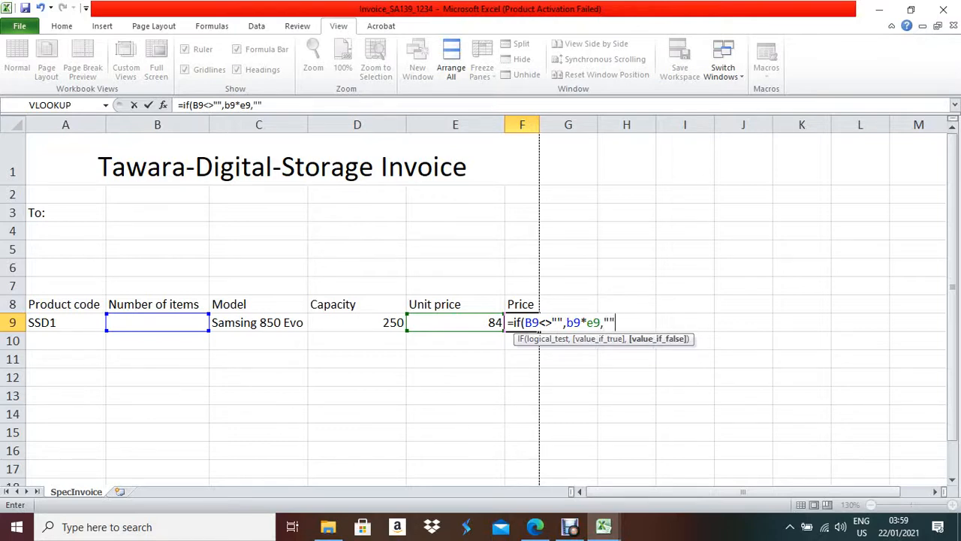
text())
key(Return)
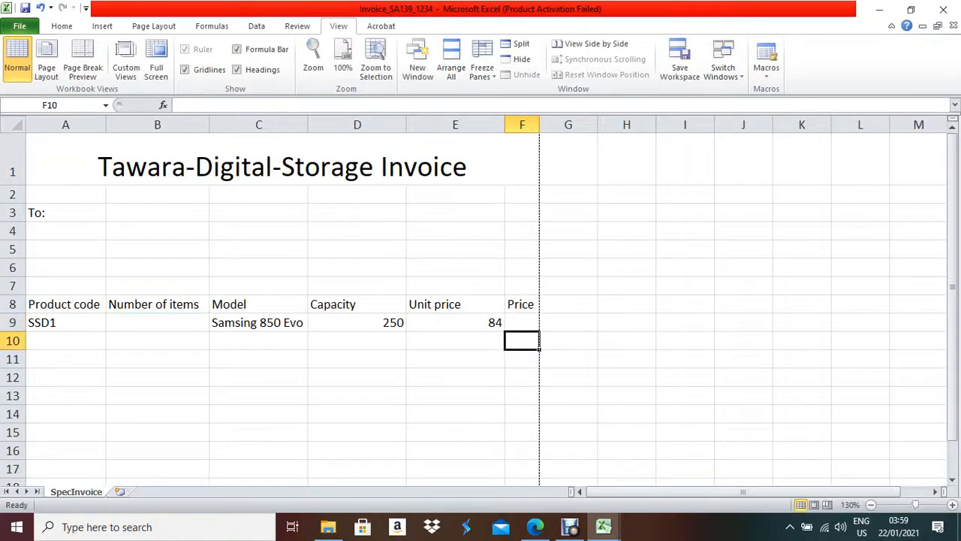
- Test the Price formula with 2 in B9, then clear B9 again
click(522, 322)
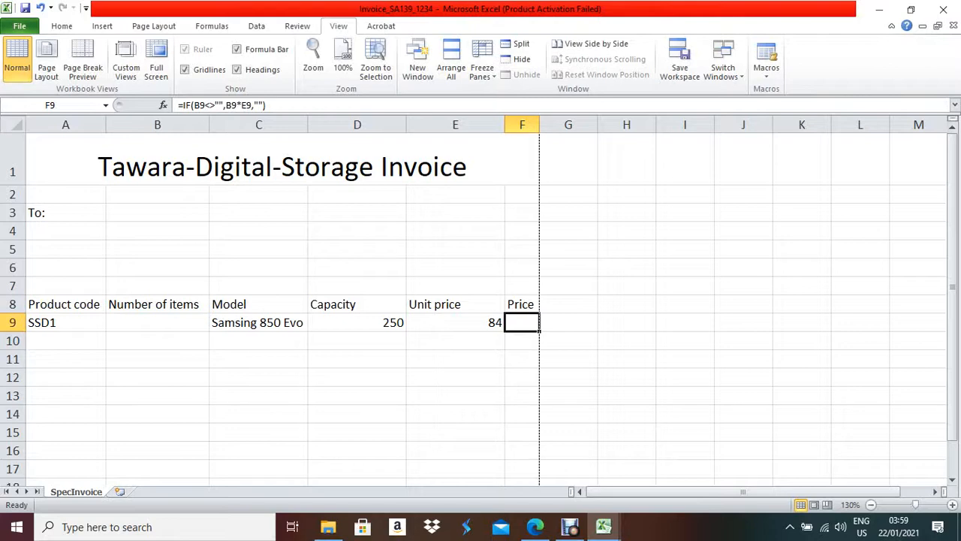
click(157, 322)
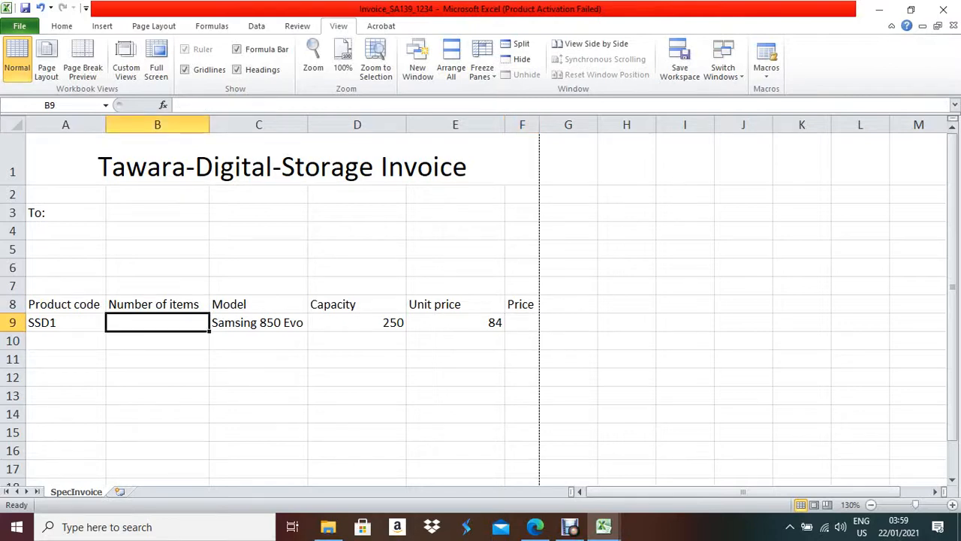
text(2)
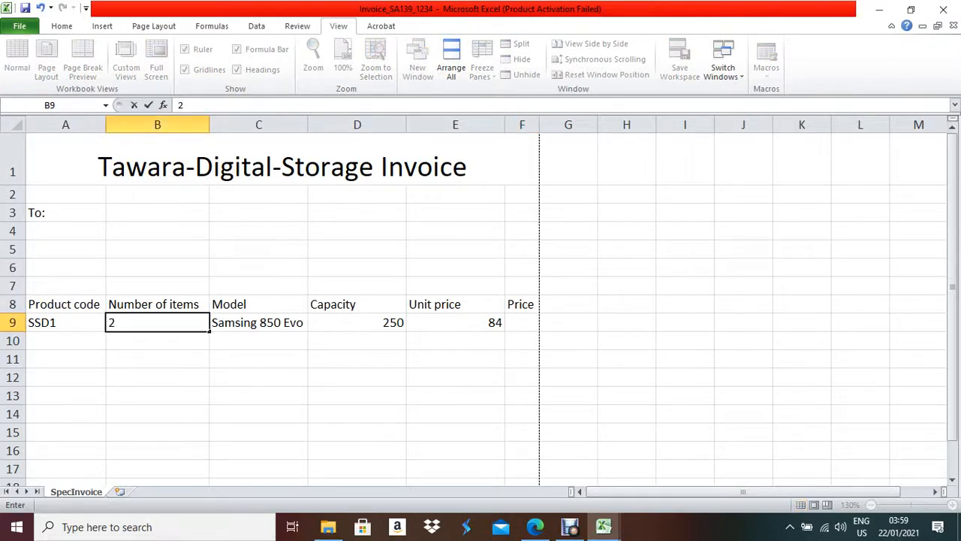
key(Return)
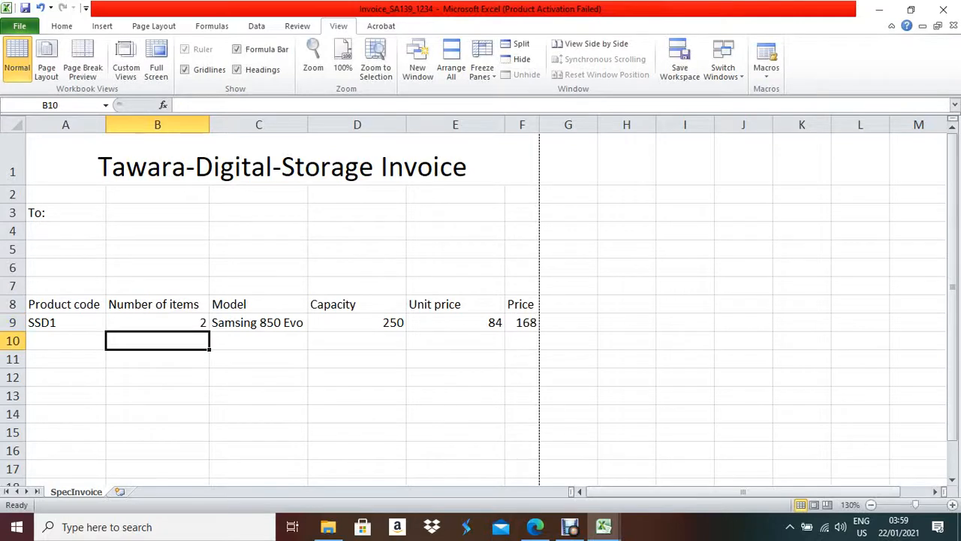
click(157, 323)
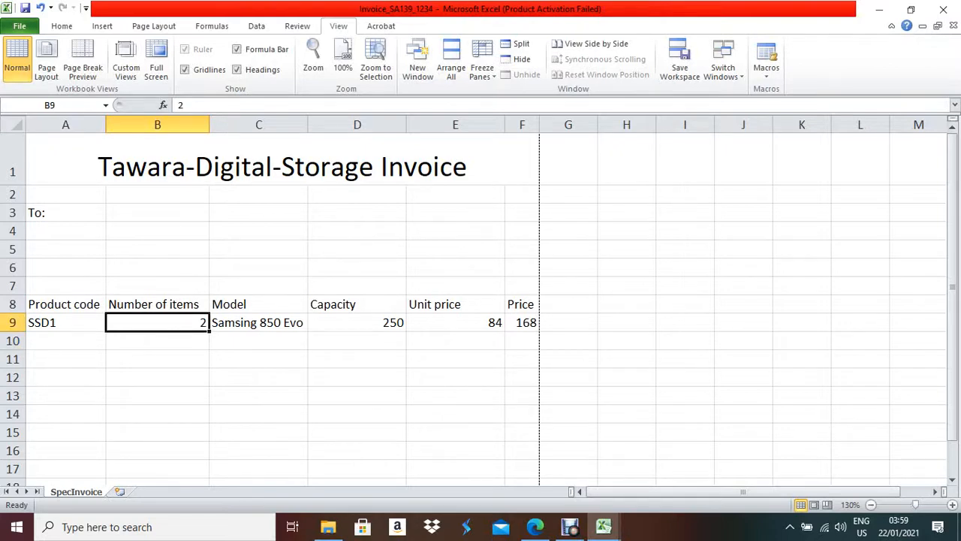
key(Delete)
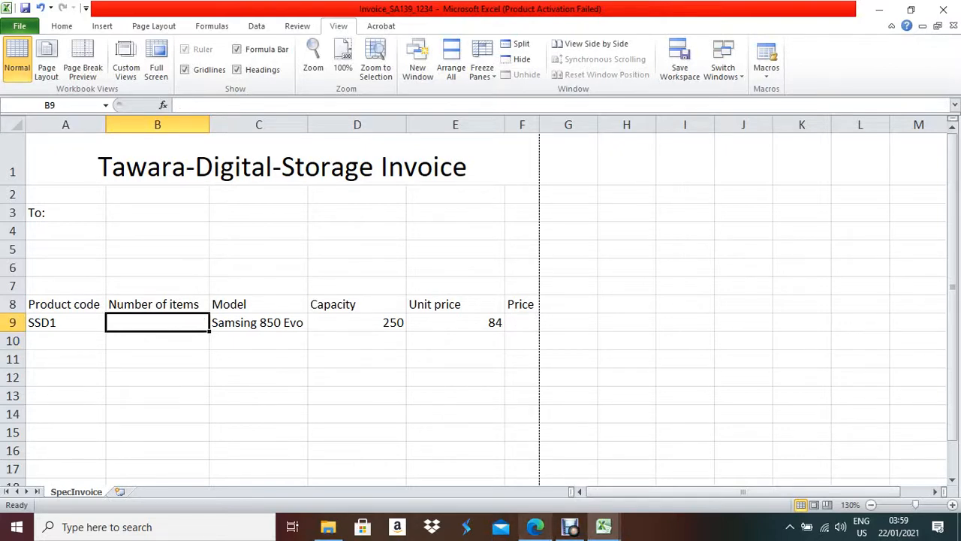
click(535, 527)
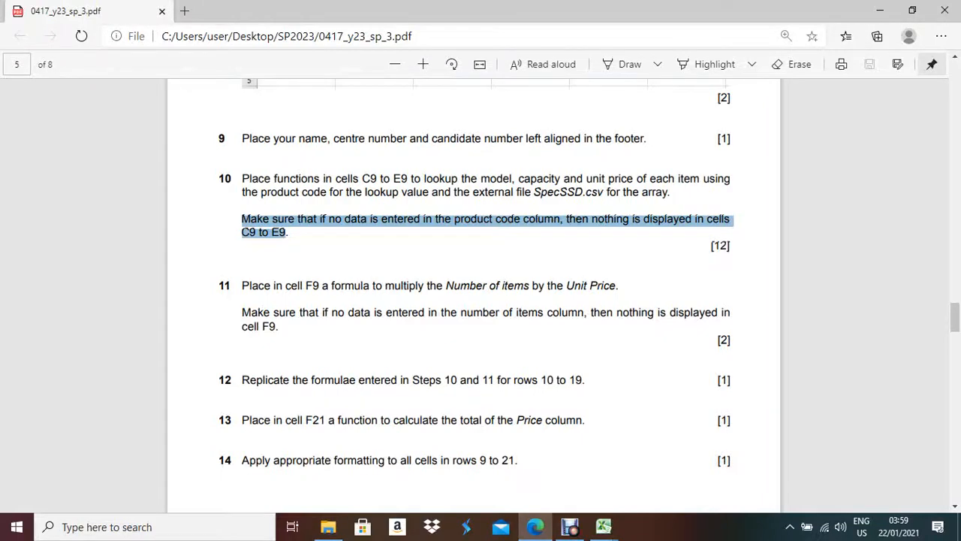
- Scroll the exam paper to read steps 12 to 14, then return to the invoice workbook
scroll(473, 285, down, 3)
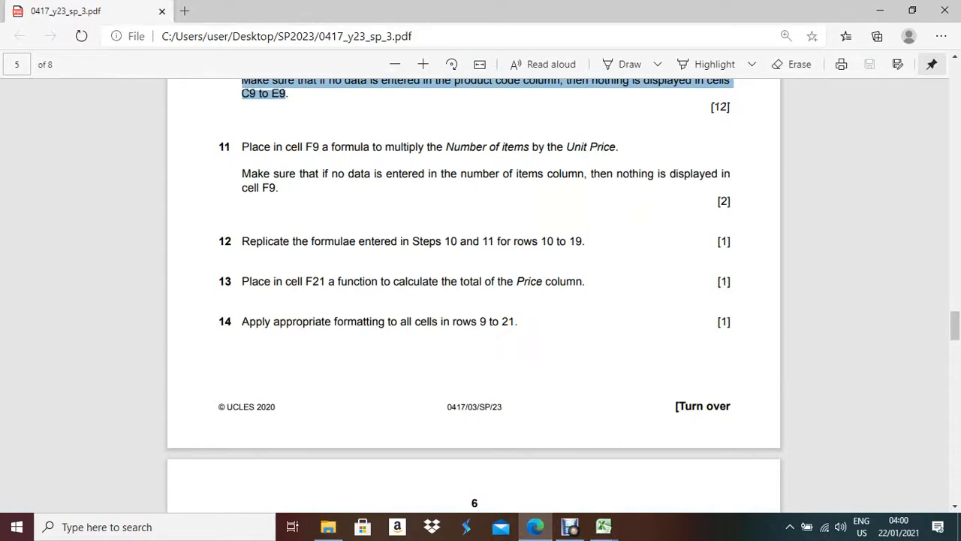
click(604, 526)
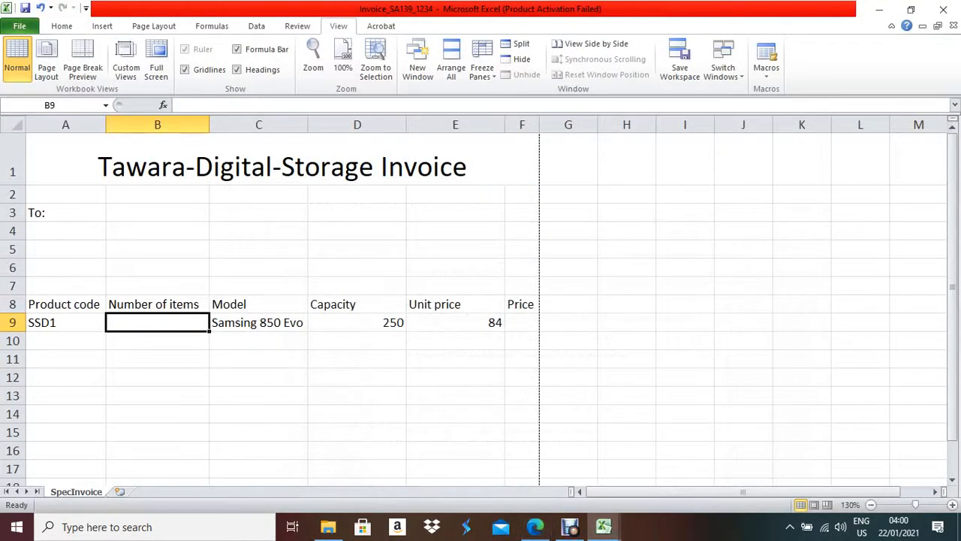
click(259, 322)
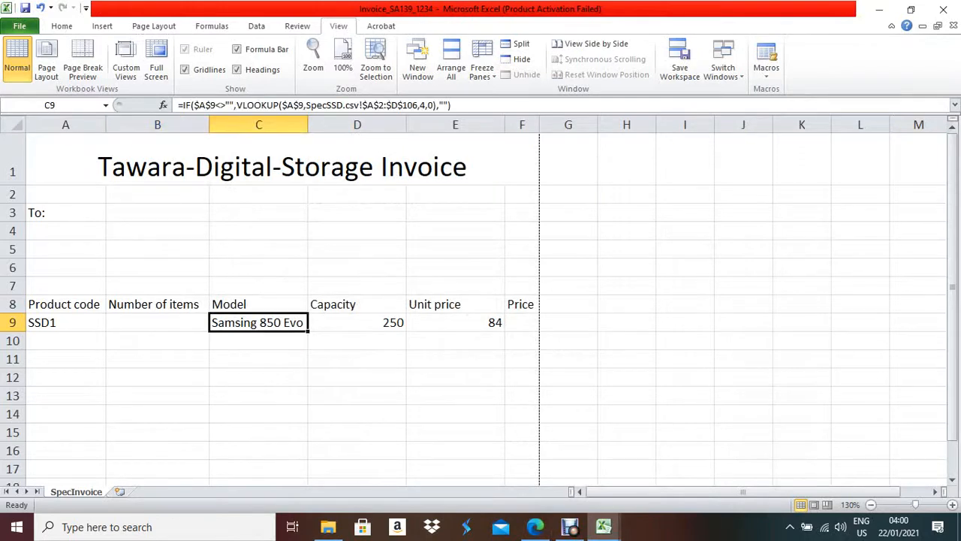
click(356, 322)
click(455, 322)
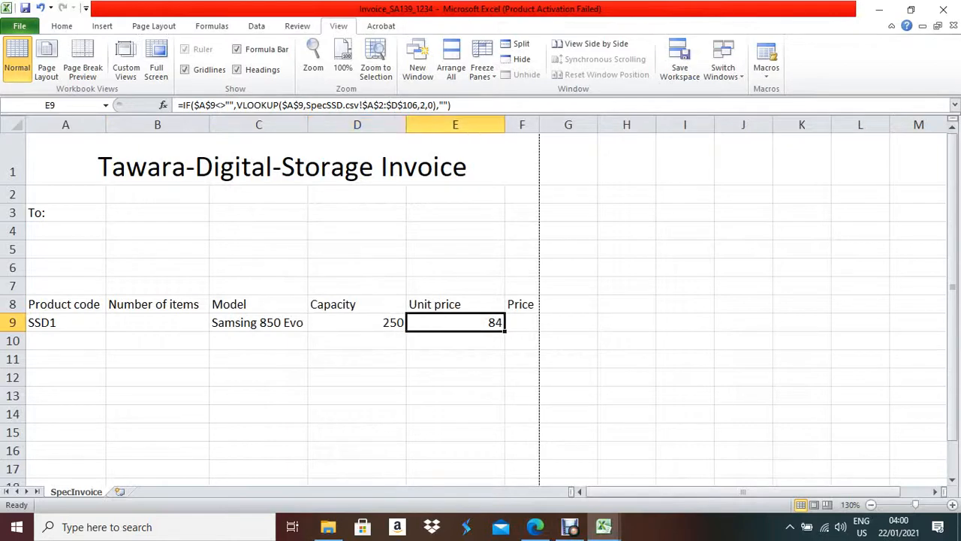
click(522, 322)
click(258, 322)
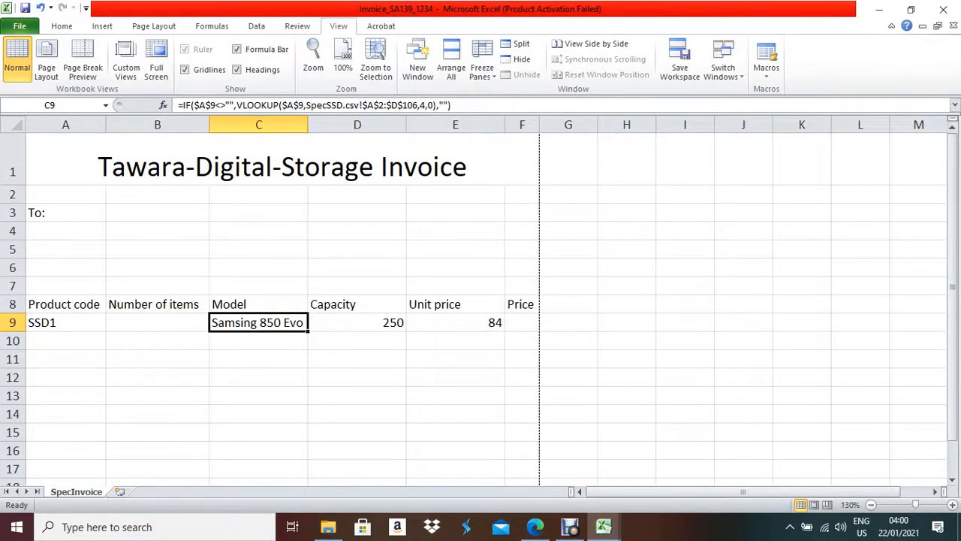
drag(307, 331, 307, 445)
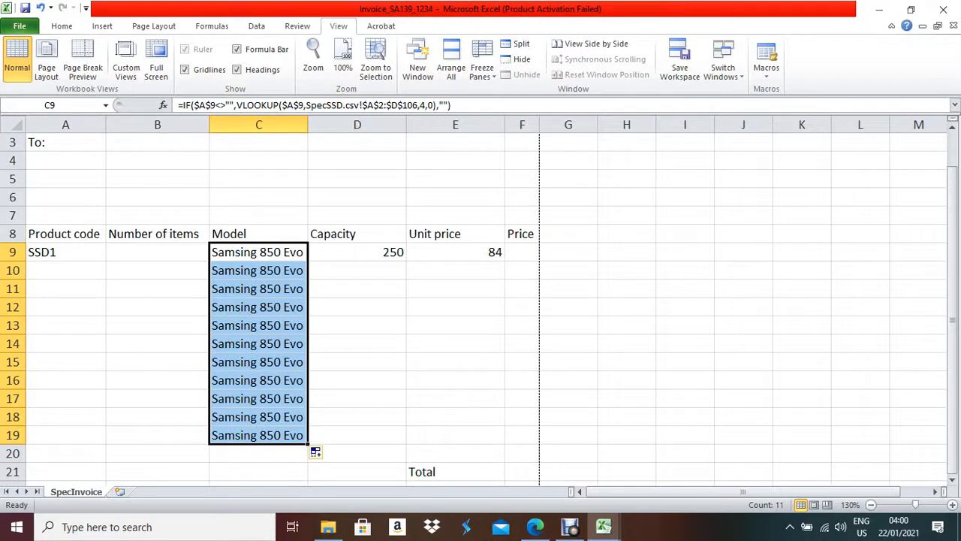
key(ctrl+z)
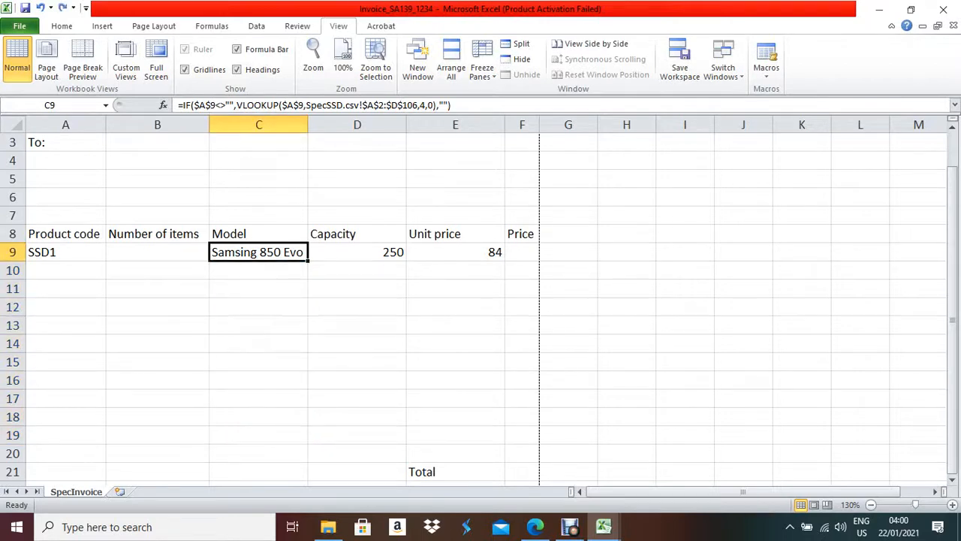
- Change the IF test's $A$9 to $A9 in C9 and D9, filling C9 down to row 19
key(F2)
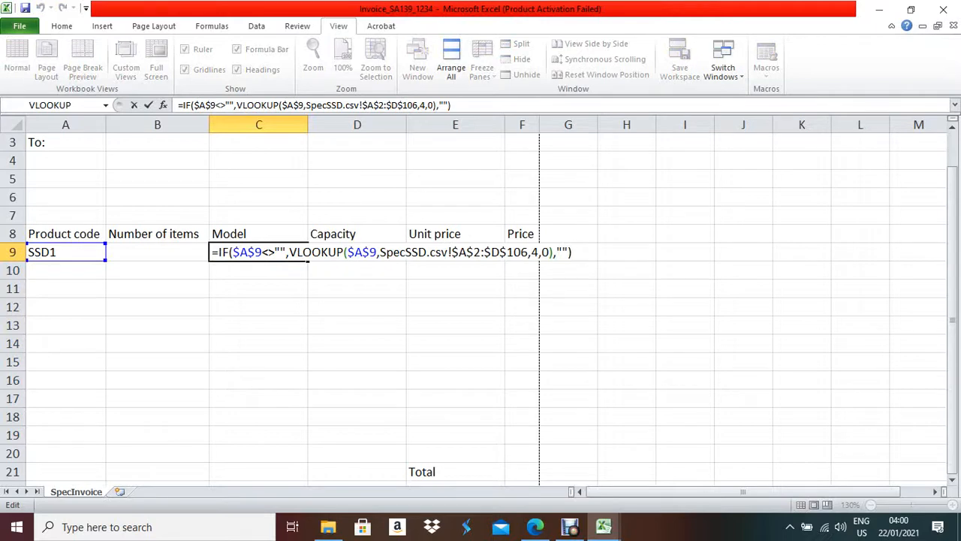
click(262, 252)
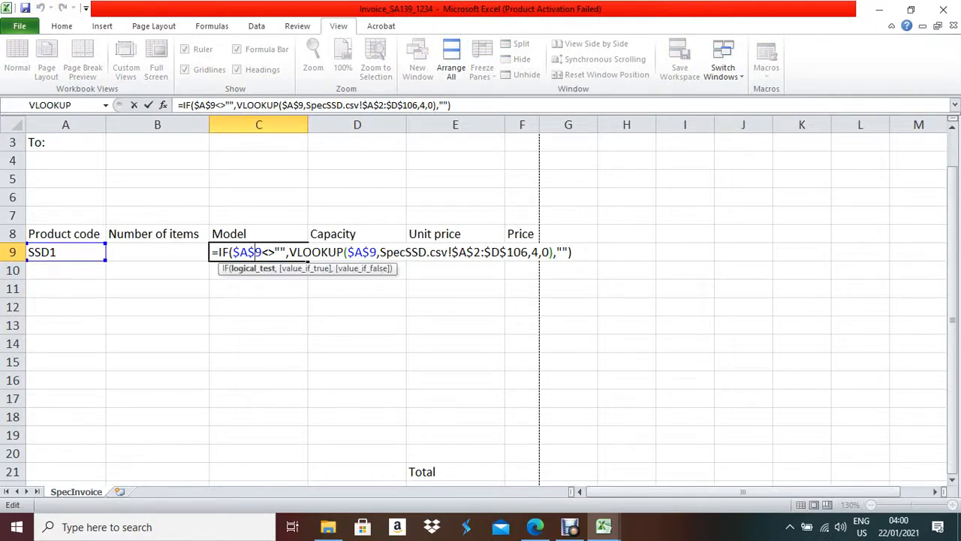
key(BackSpace)
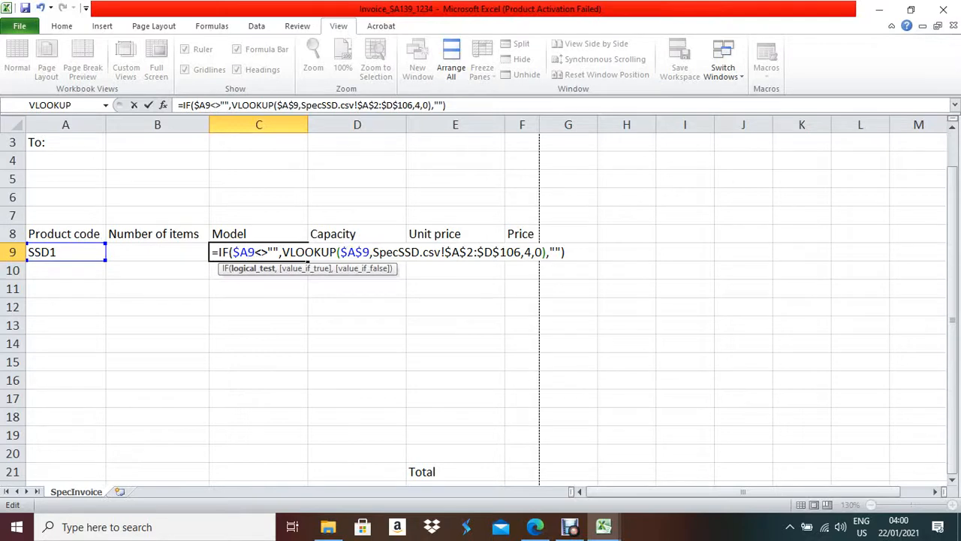
key(Return)
click(258, 252)
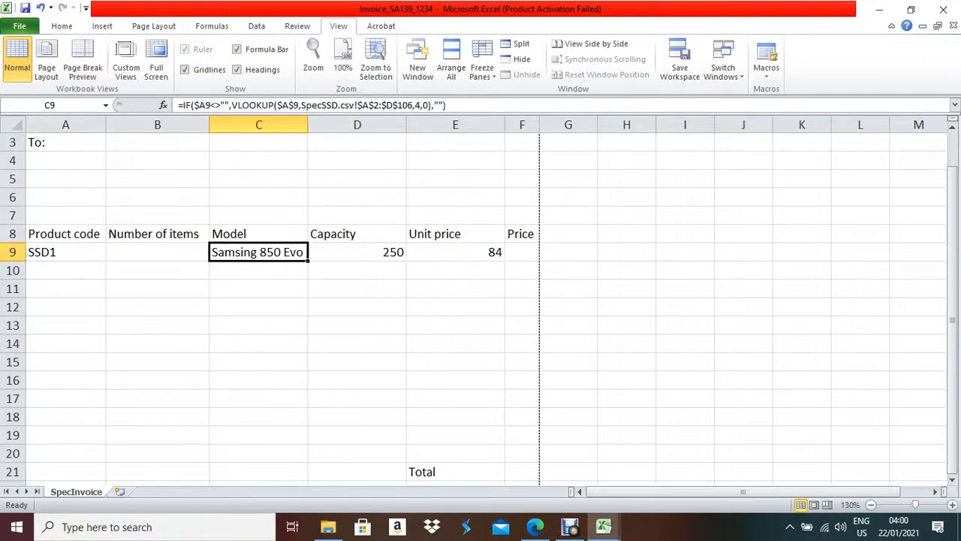
drag(308, 260, 307, 435)
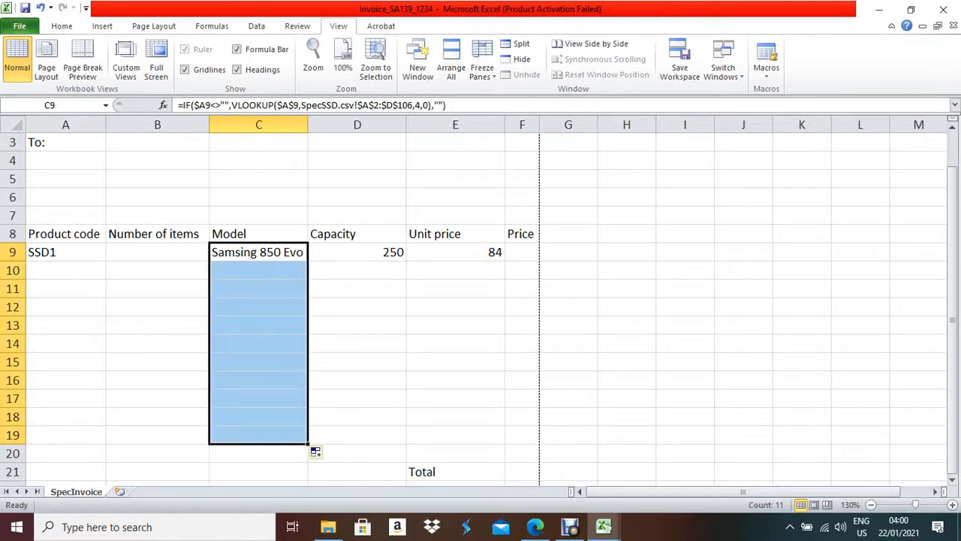
click(356, 252)
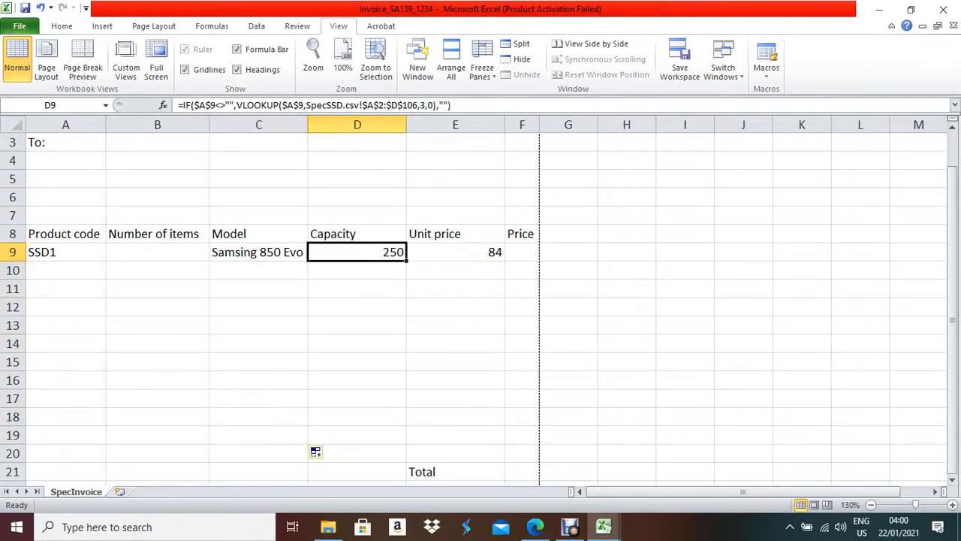
click(211, 105)
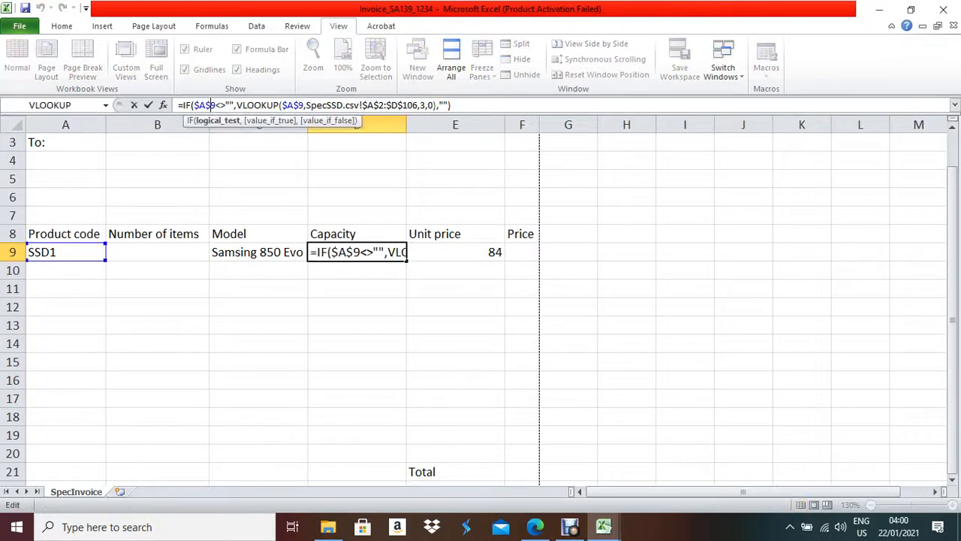
key(BackSpace)
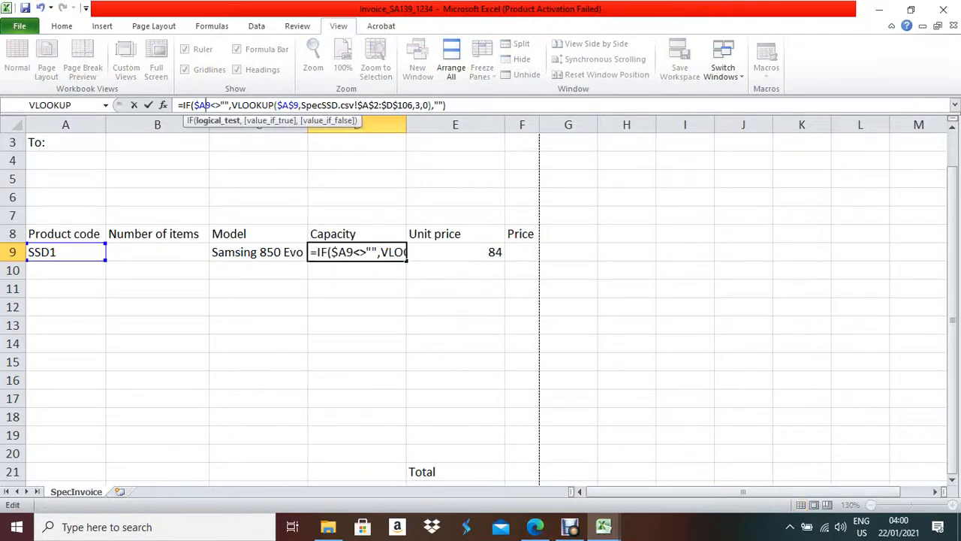
key(Return)
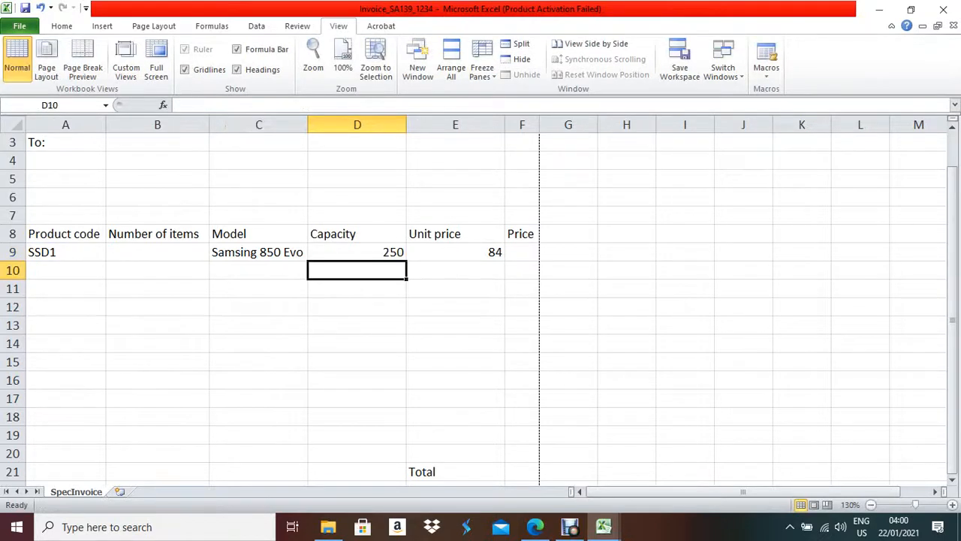
- Change the VLOOKUP lookup value $A$9 to $A9 in C9 and D9
key(Up)
key(Left)
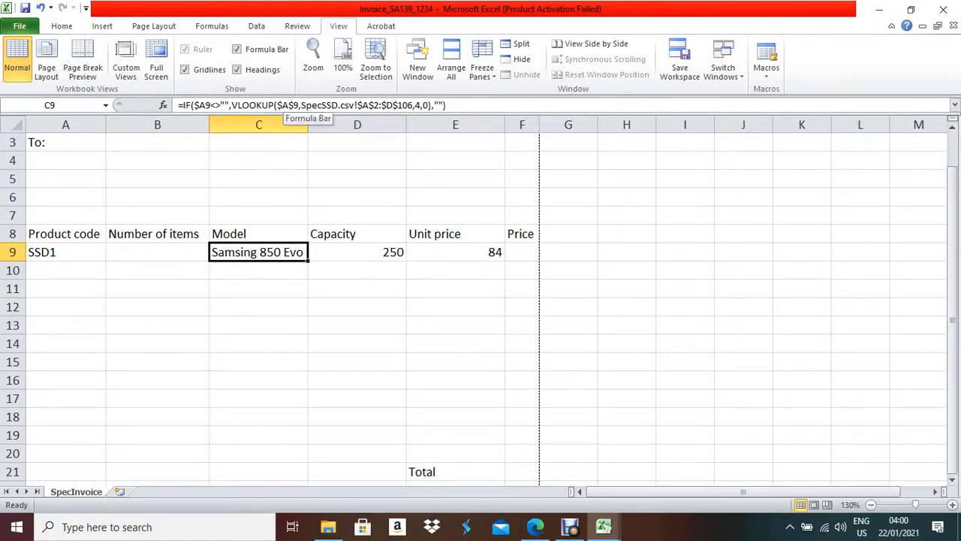
click(285, 105)
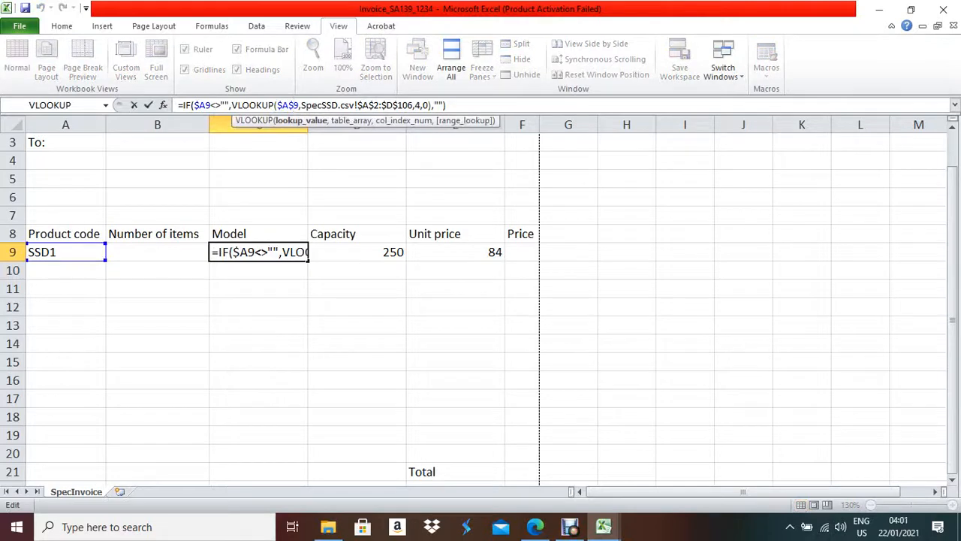
key(BackSpace)
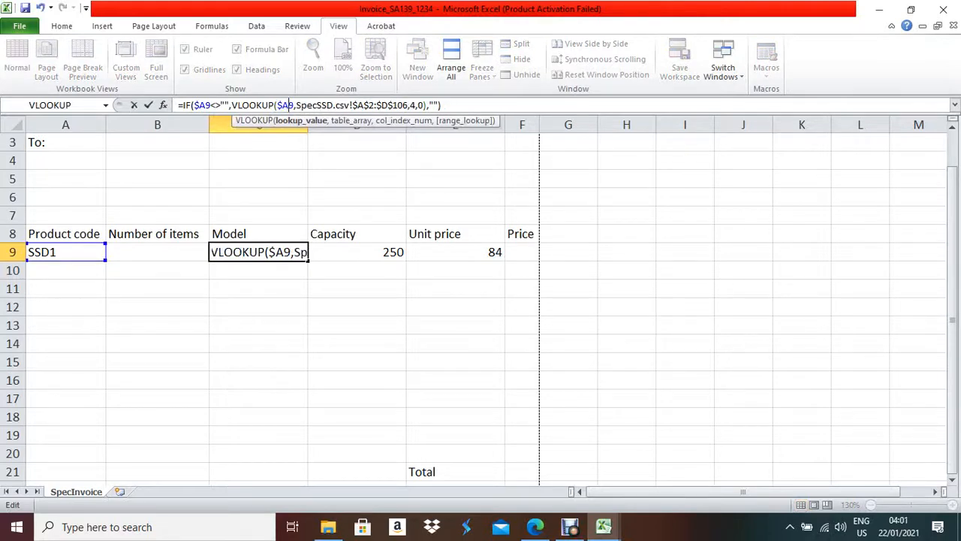
key(Return)
click(358, 252)
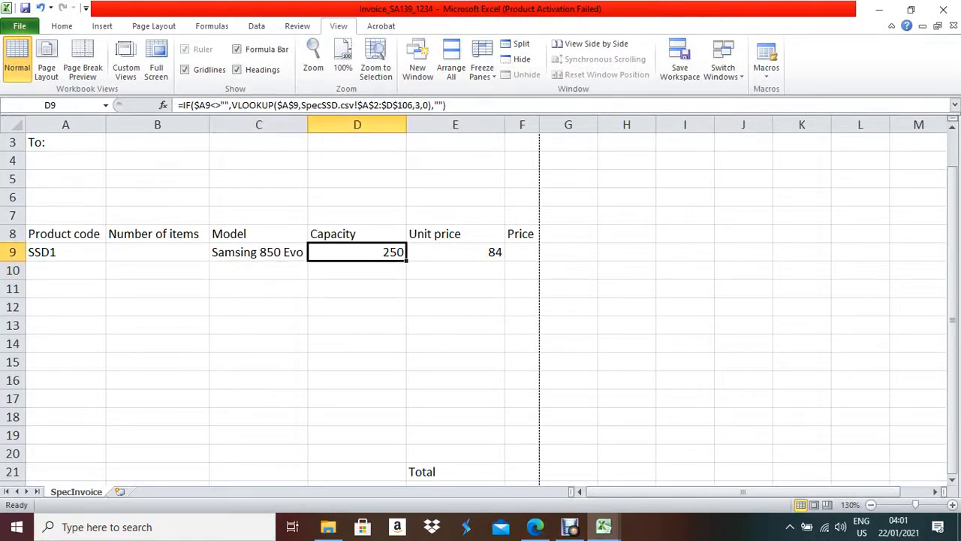
click(291, 106)
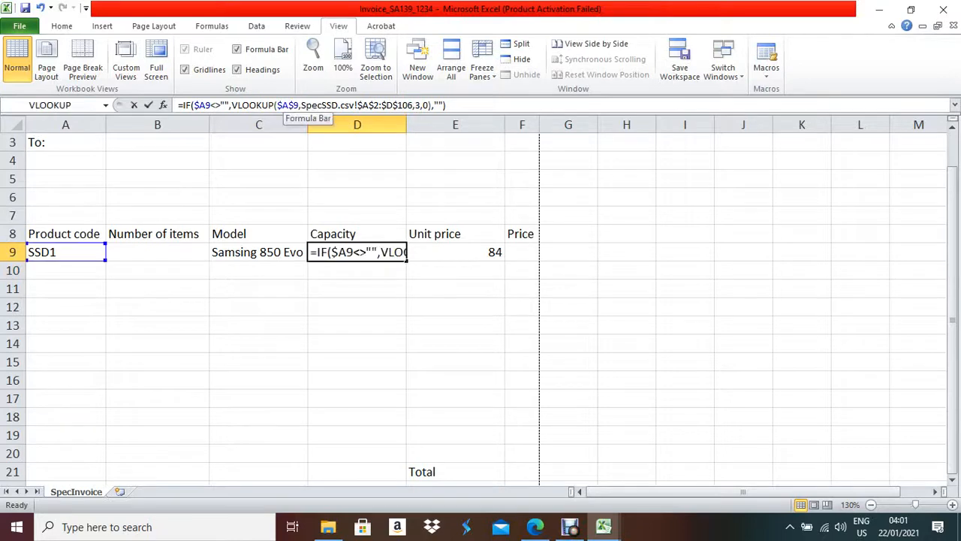
key(BackSpace)
key(Return)
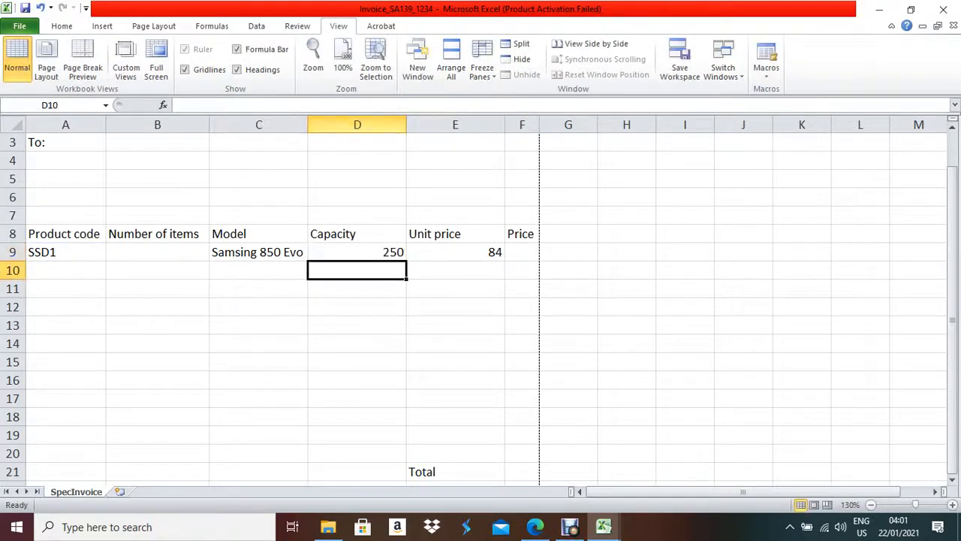
click(358, 252)
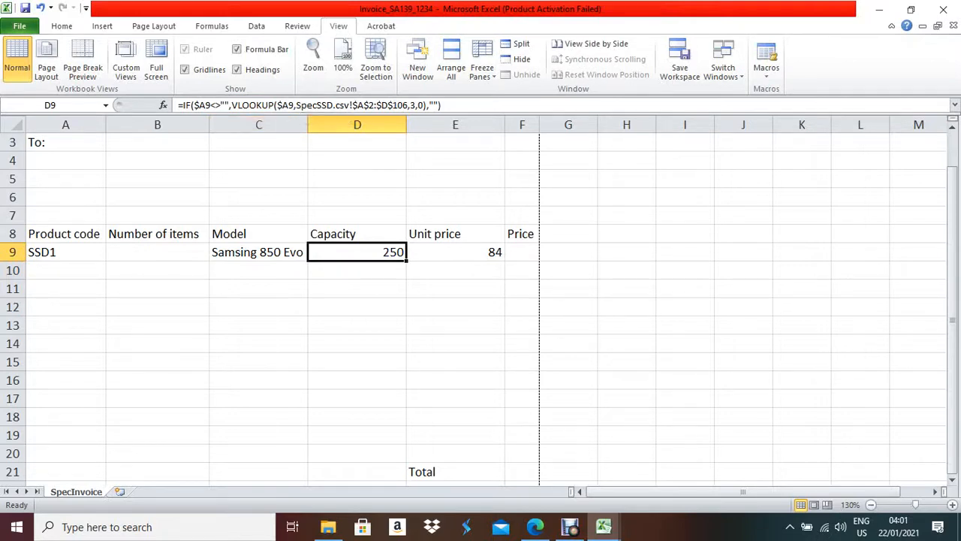
- Change both $A$9 references in E9's formula to $A9
click(455, 252)
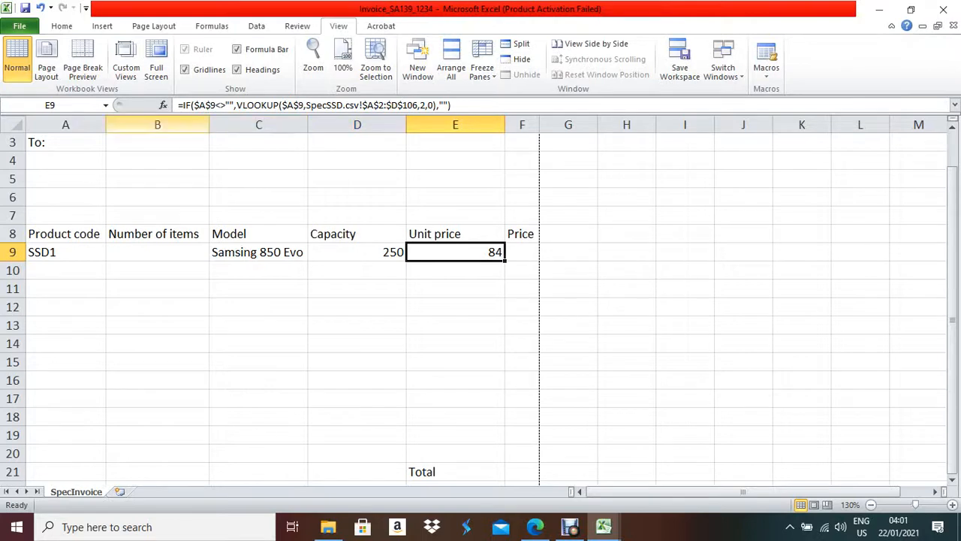
click(211, 105)
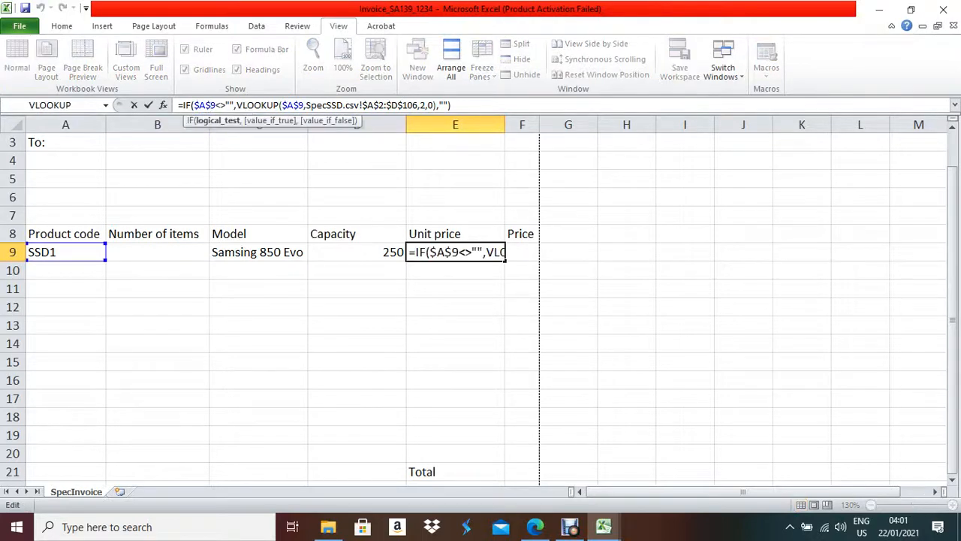
key(BackSpace)
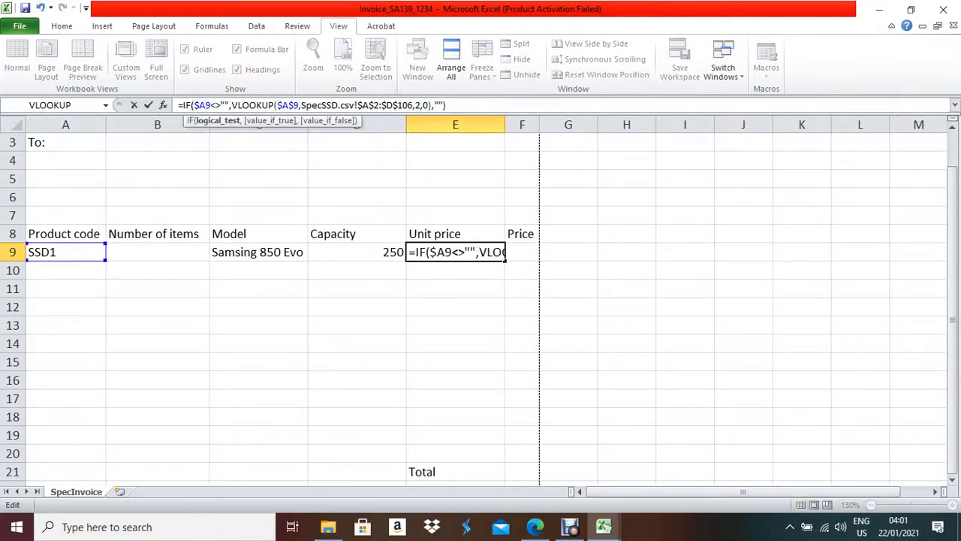
click(294, 105)
key(BackSpace)
key(Return)
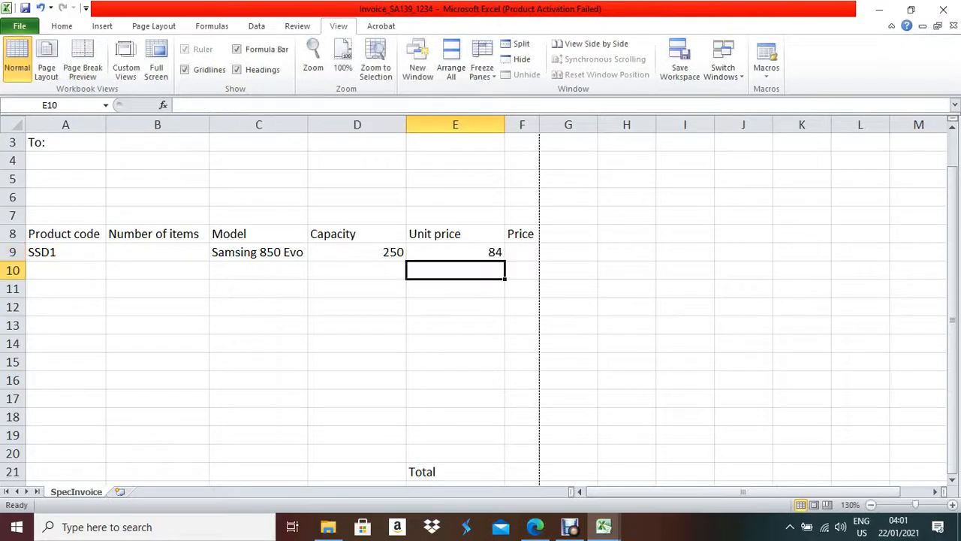
click(455, 252)
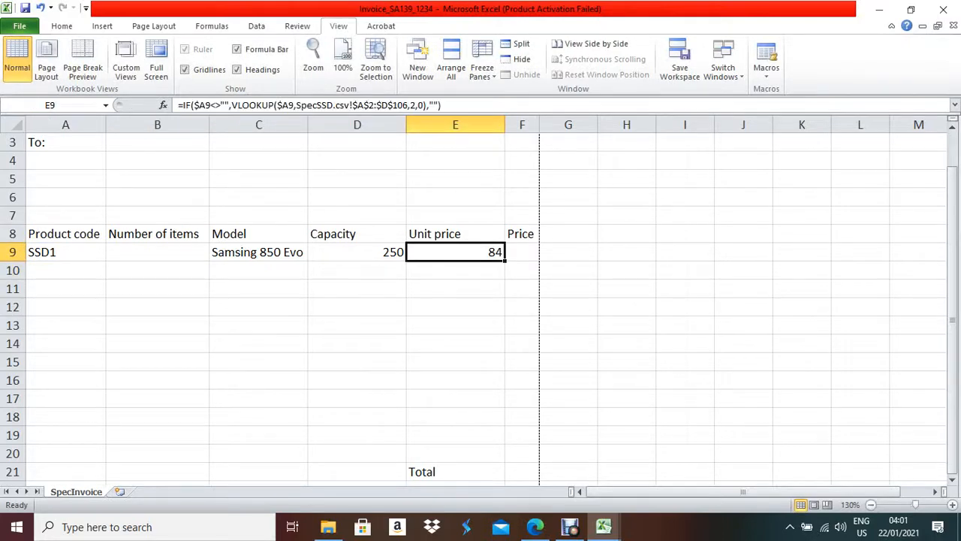
click(258, 252)
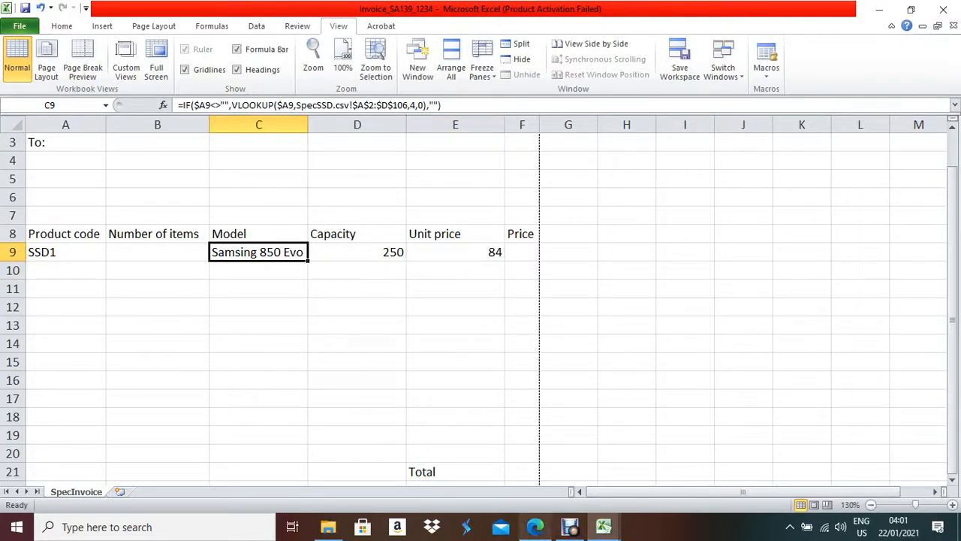
click(535, 527)
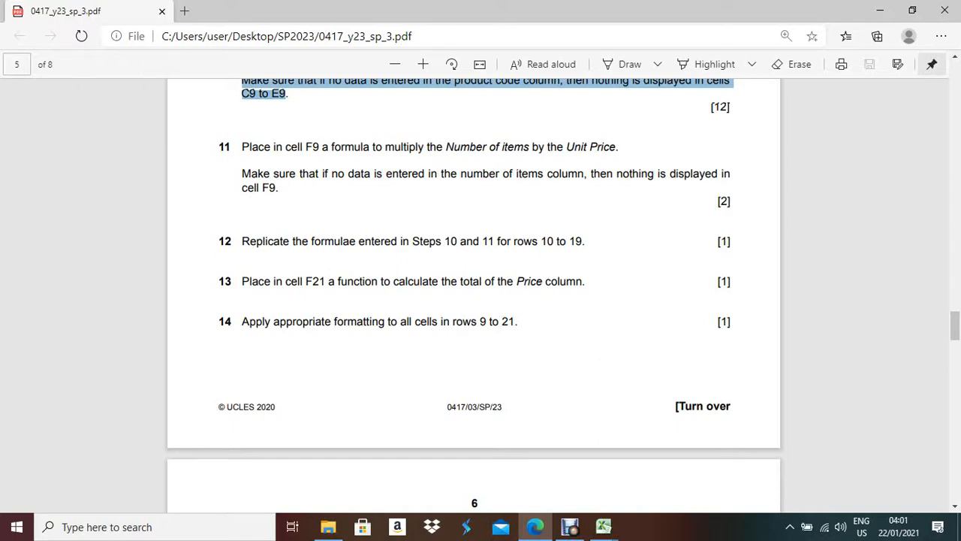
key(alt+Tab)
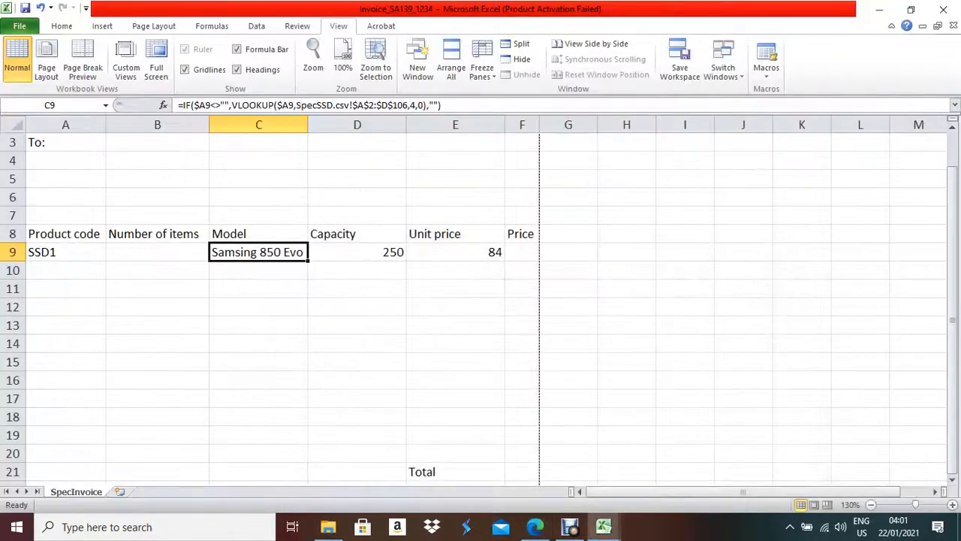
- Fill the Model, Capacity and Unit price formulas down, undo the fills, and recheck the question paper
drag(307, 260, 301, 443)
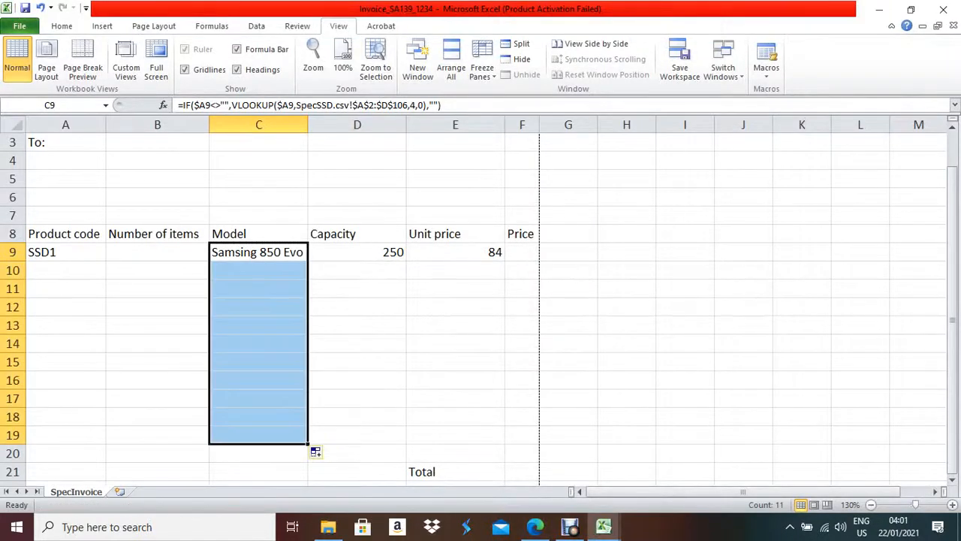
click(357, 253)
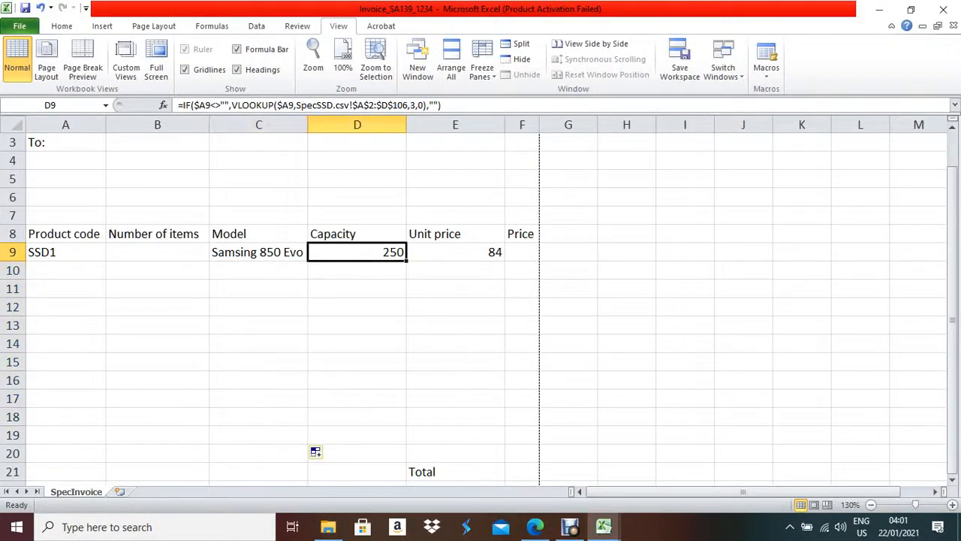
drag(407, 260, 404, 441)
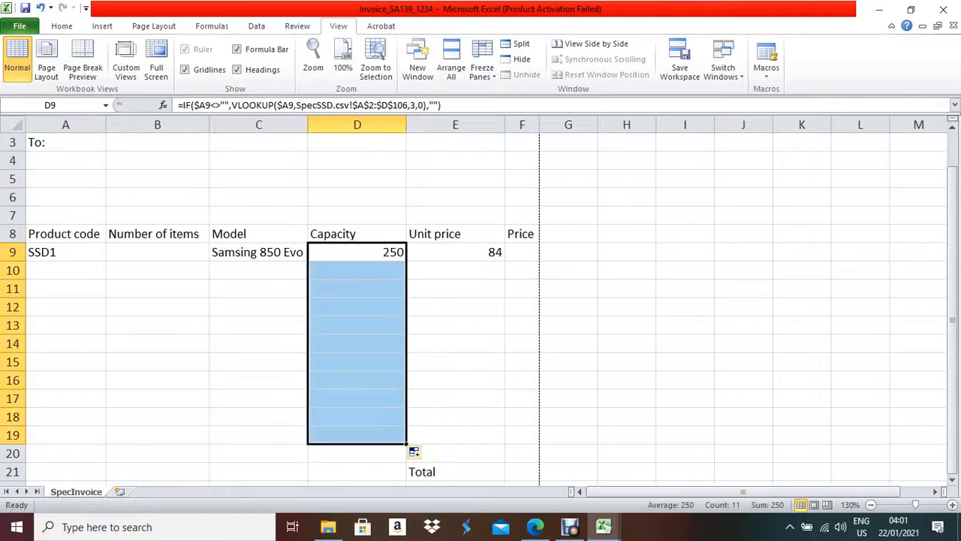
click(455, 252)
drag(505, 260, 505, 454)
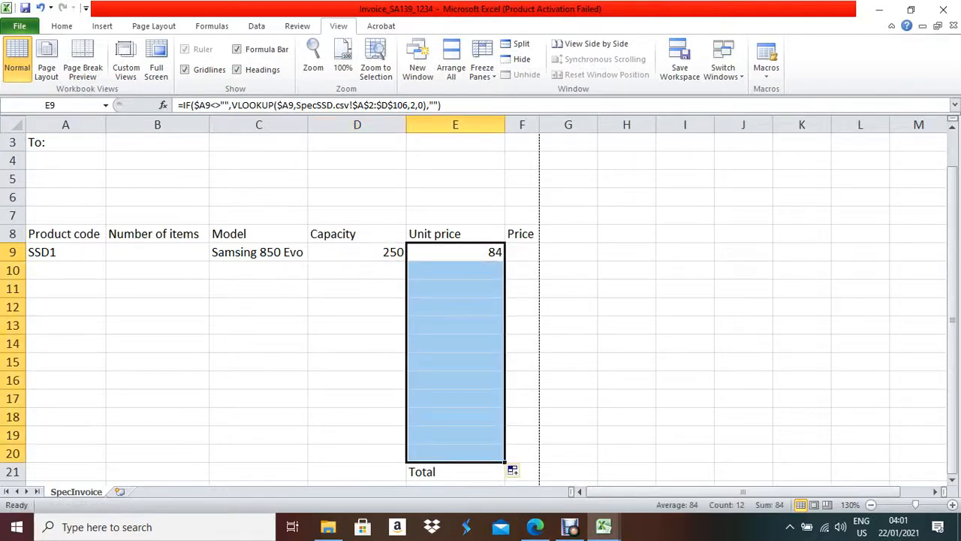
key(ctrl+z)
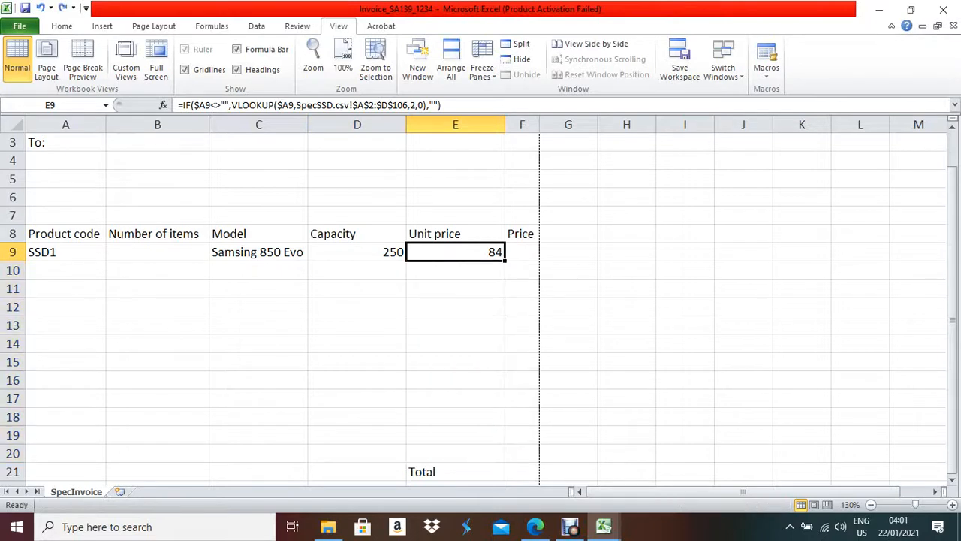
key(ctrl+z)
key(ctrl+z)
key(ctrl+z)
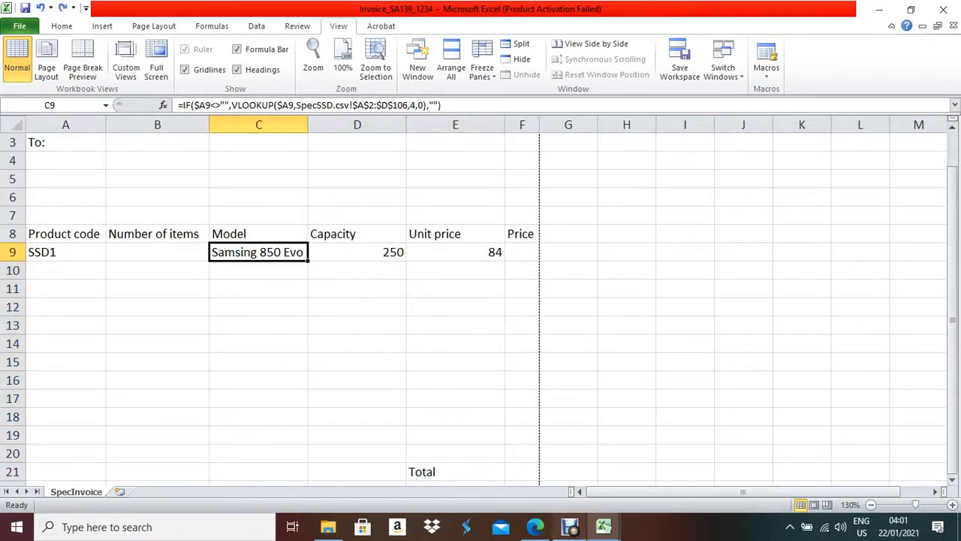
click(534, 527)
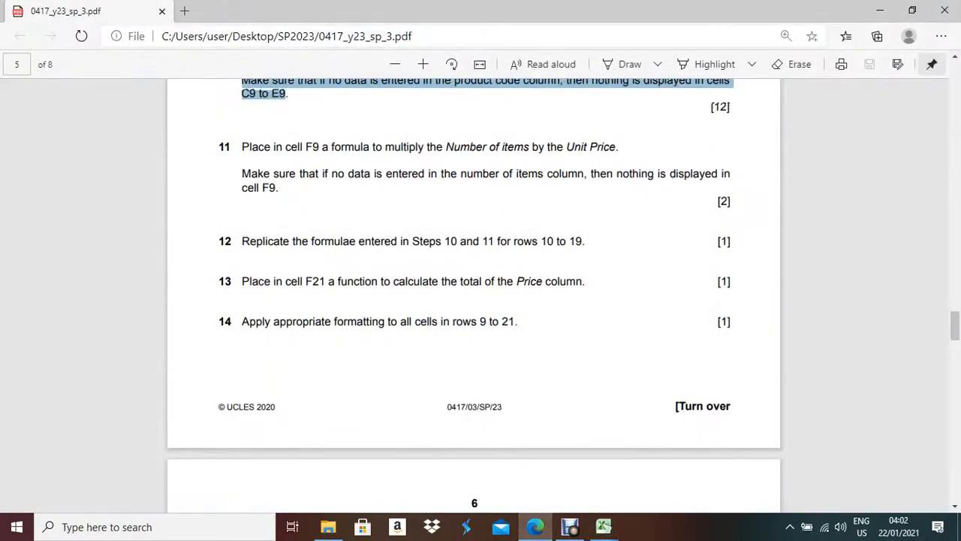
scroll(474, 293, up, 2)
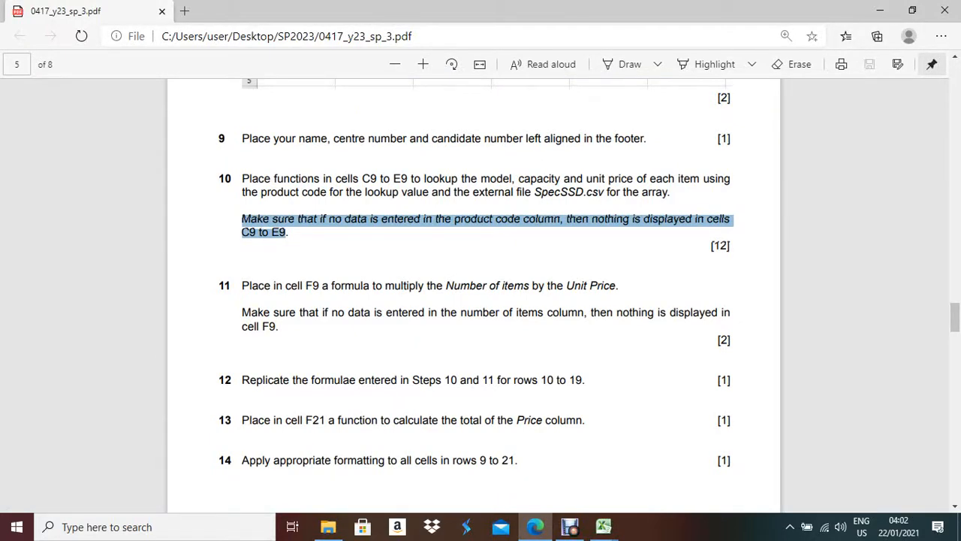
key(alt+Tab)
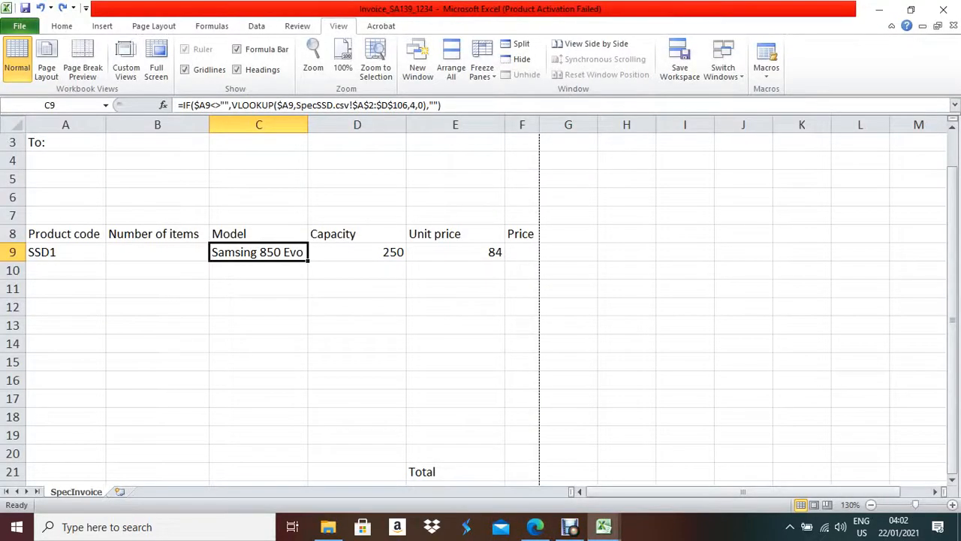
- Fill the C9, D9 and E9 lookup formulas down through row 19
drag(307, 261, 308, 442)
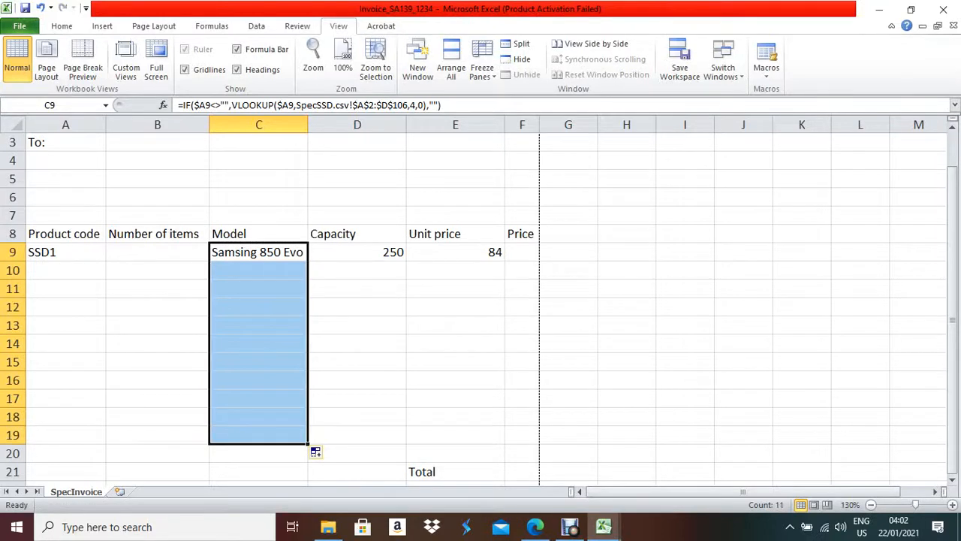
click(358, 253)
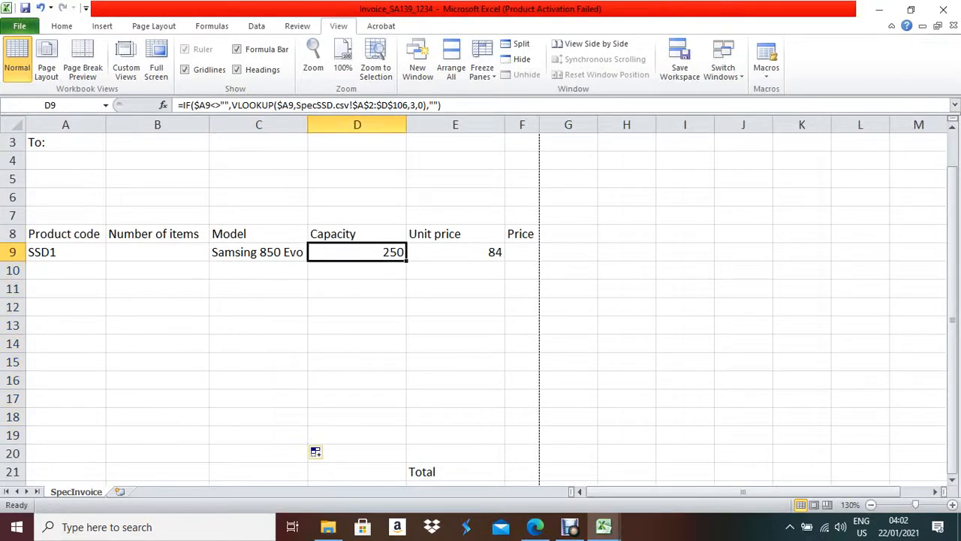
drag(406, 260, 406, 439)
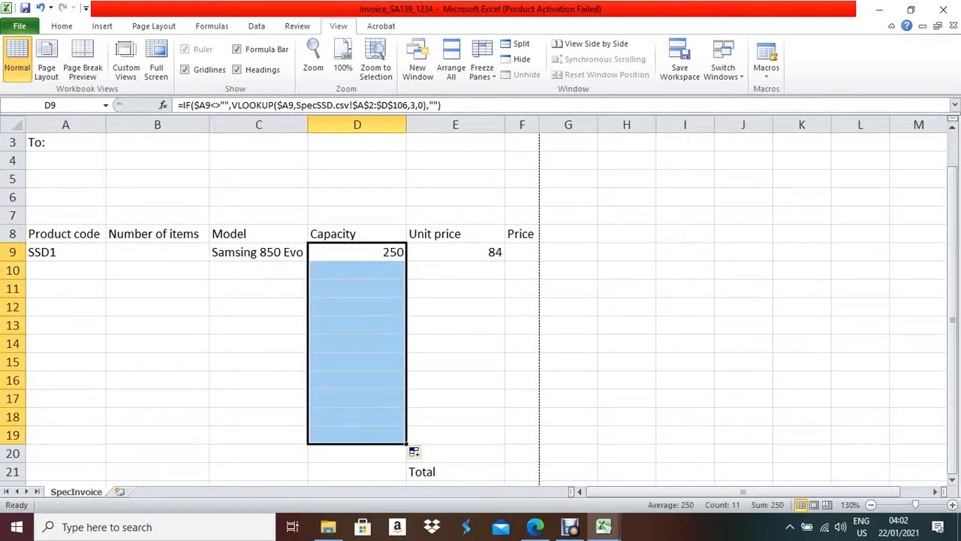
click(455, 253)
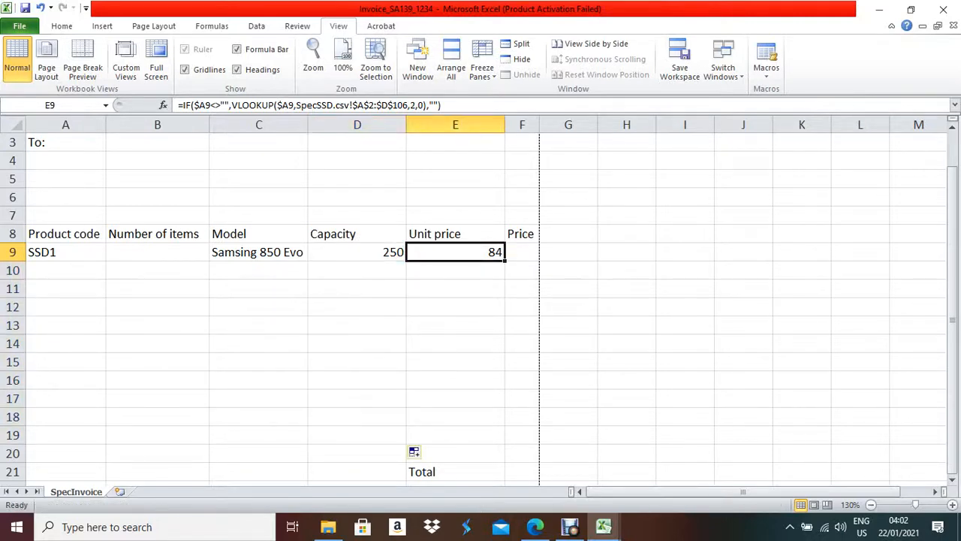
drag(505, 260, 499, 418)
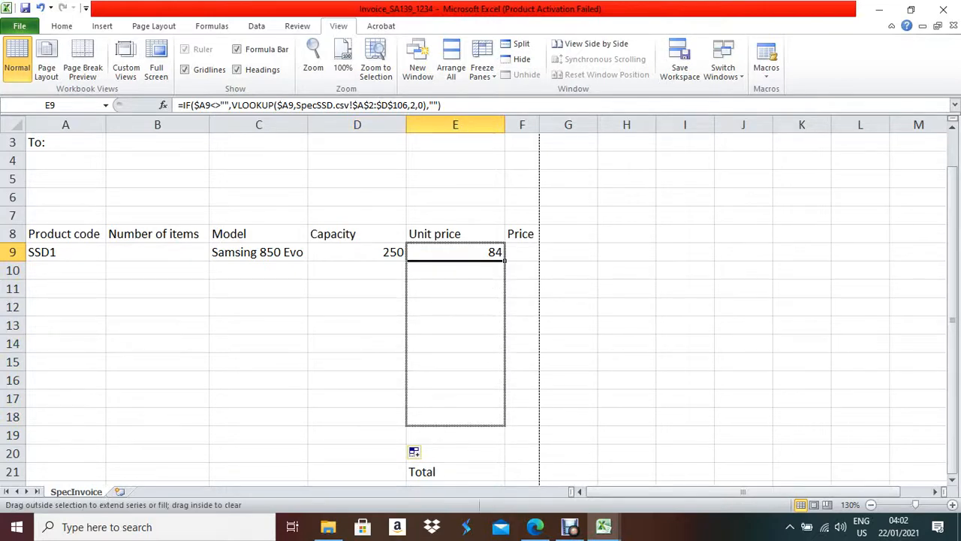
drag(499, 419, 500, 437)
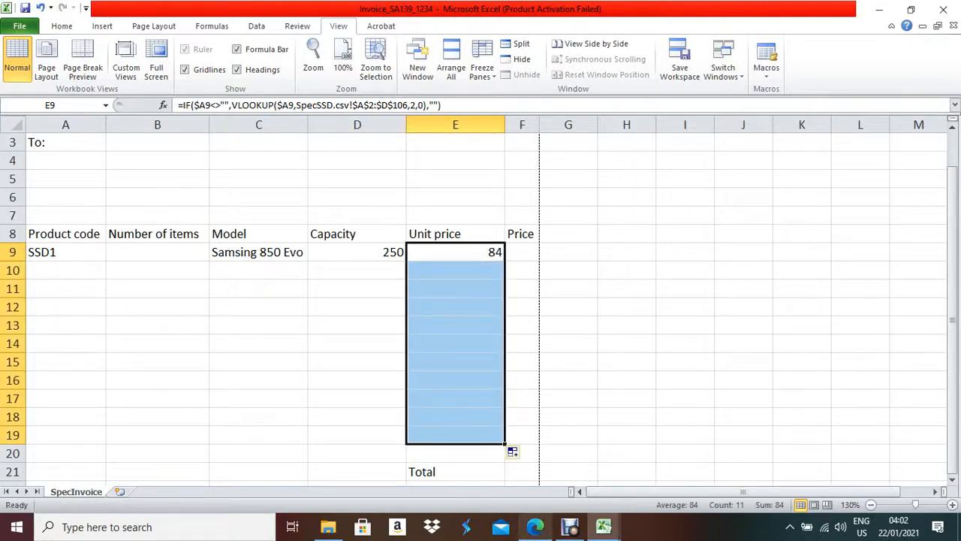
click(535, 527)
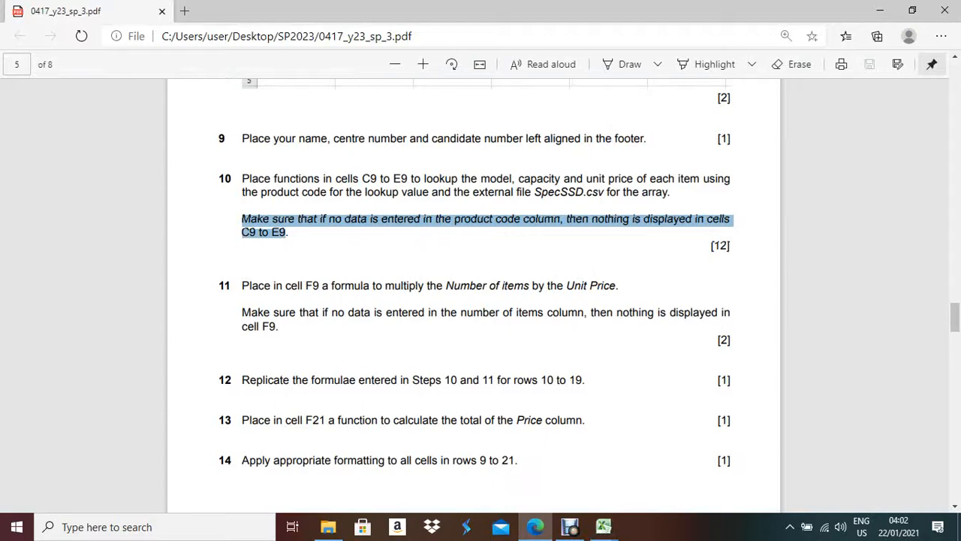
- Fill the Price formula from F9 down through F19
click(603, 527)
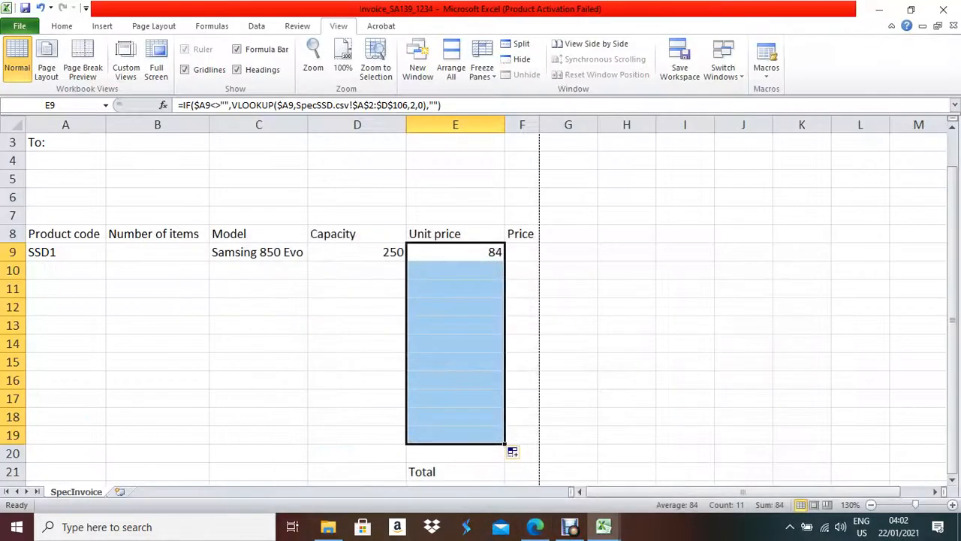
click(455, 471)
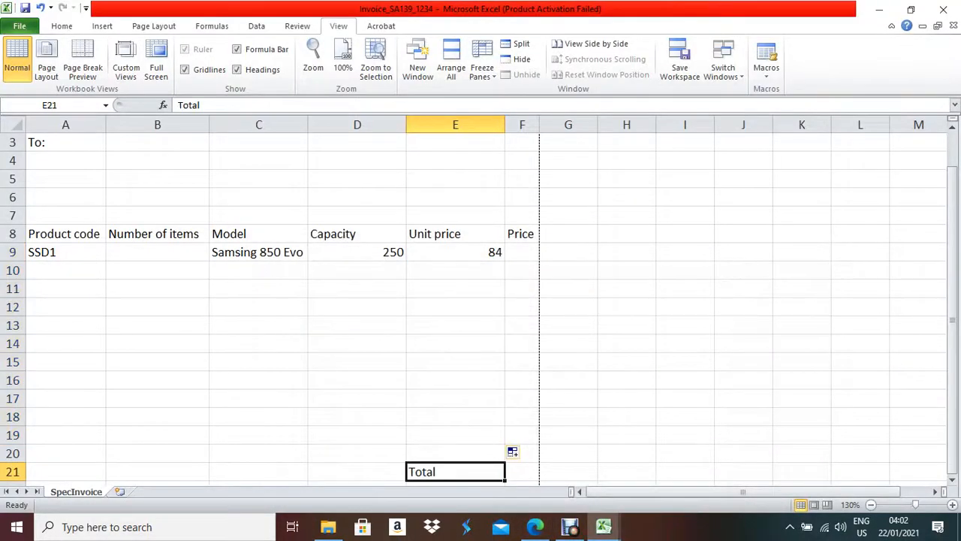
click(522, 472)
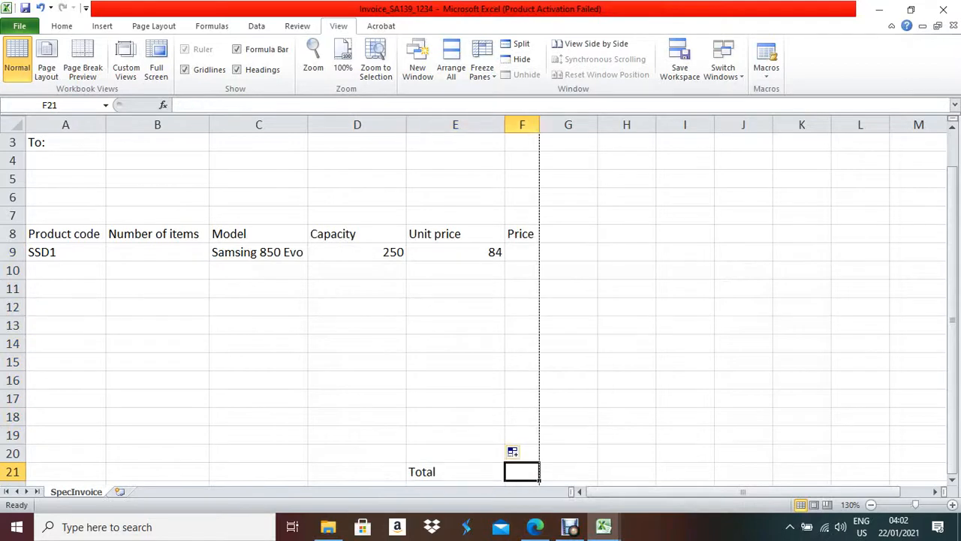
click(521, 253)
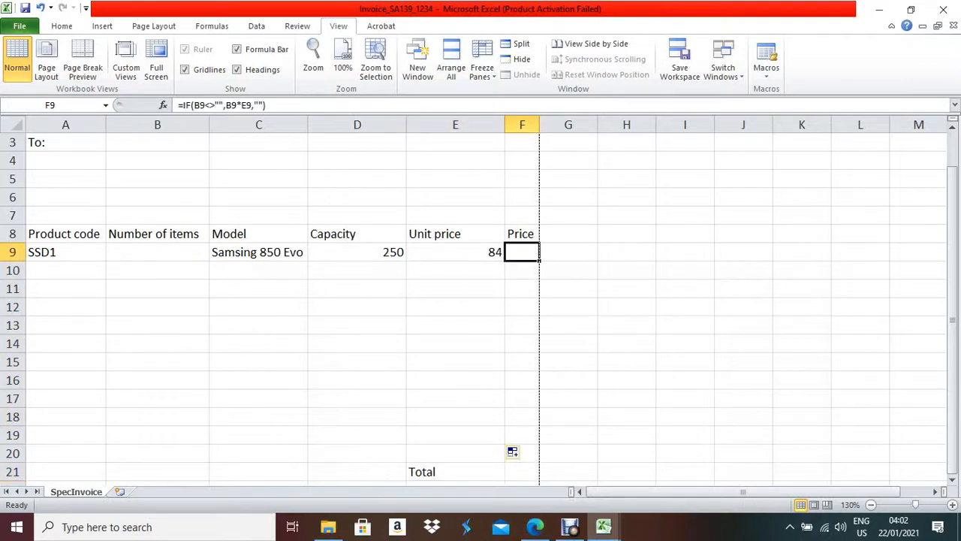
drag(539, 260, 534, 443)
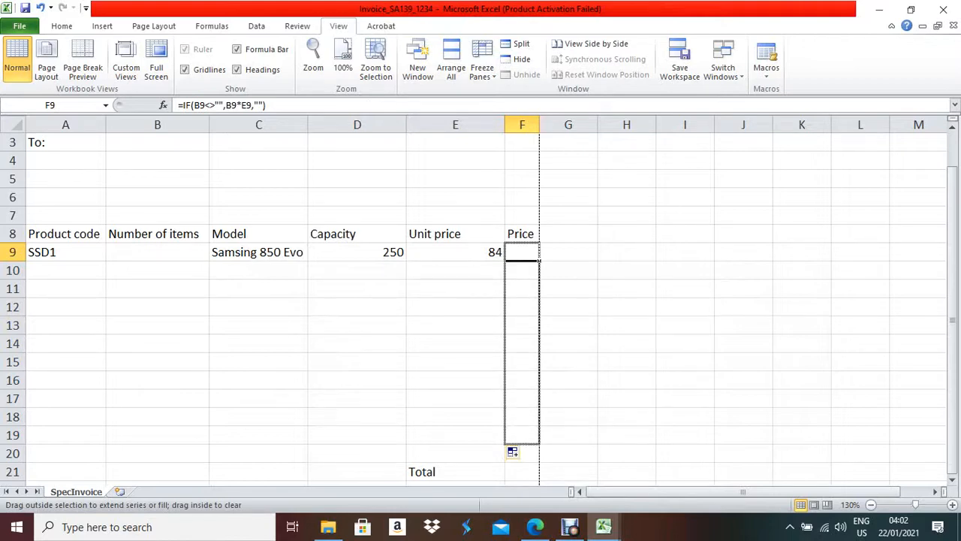
drag(535, 443, 534, 443)
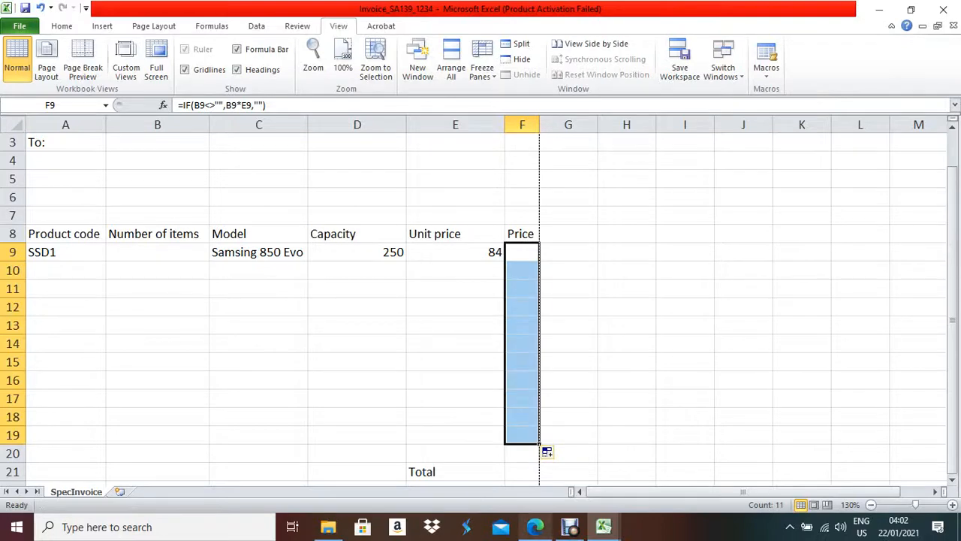
click(534, 527)
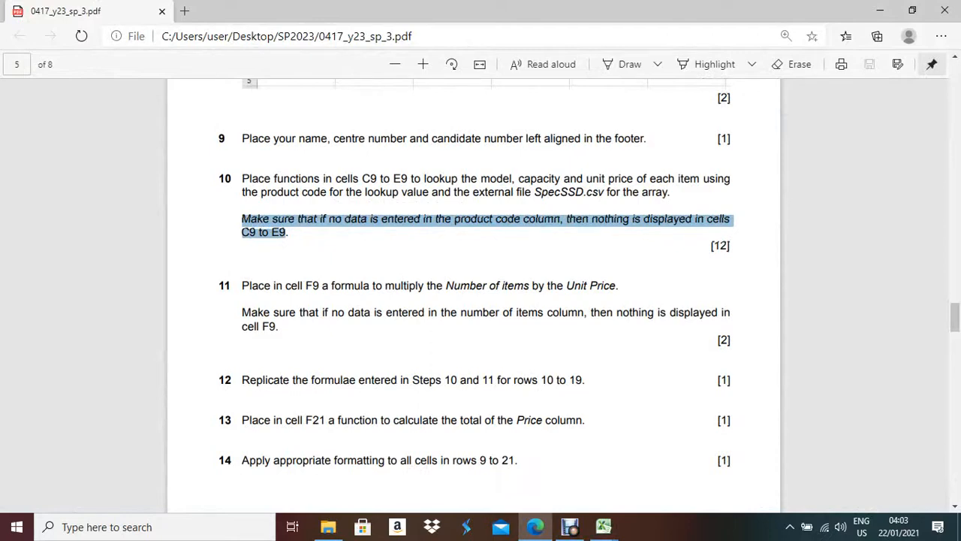
- Enter =SUM(F9:F19) in F21 to total the Price column, then go back to the exam PDF
scroll(473, 293, down, 2)
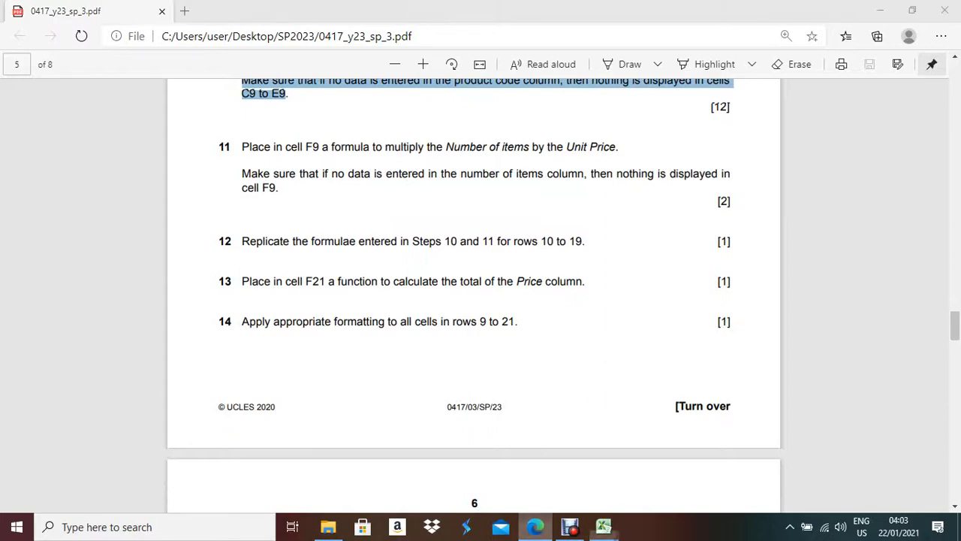
click(603, 526)
click(521, 471)
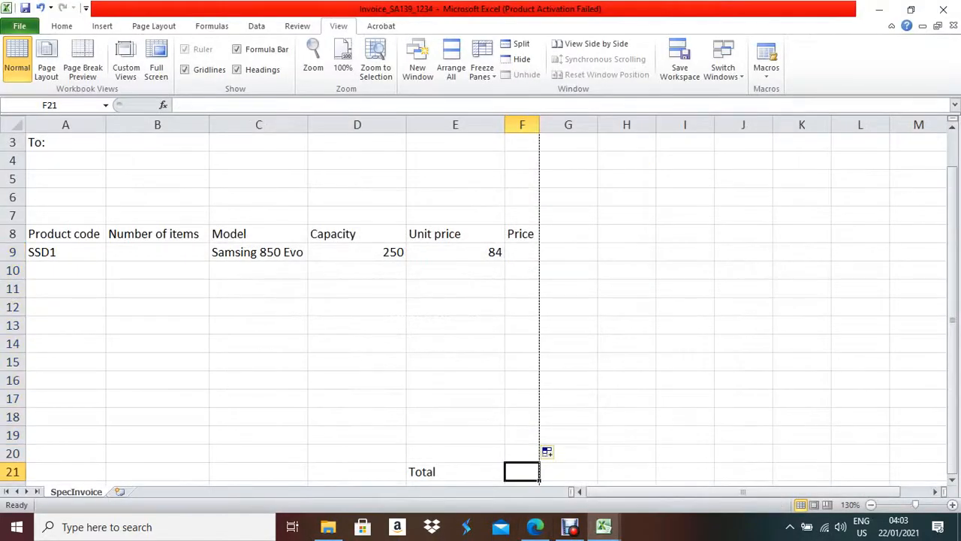
text(=su)
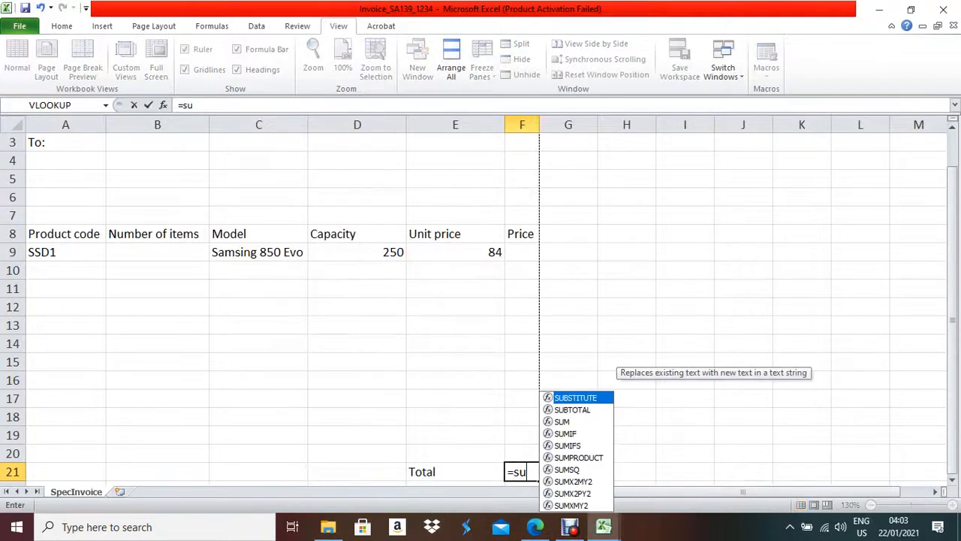
text(m()
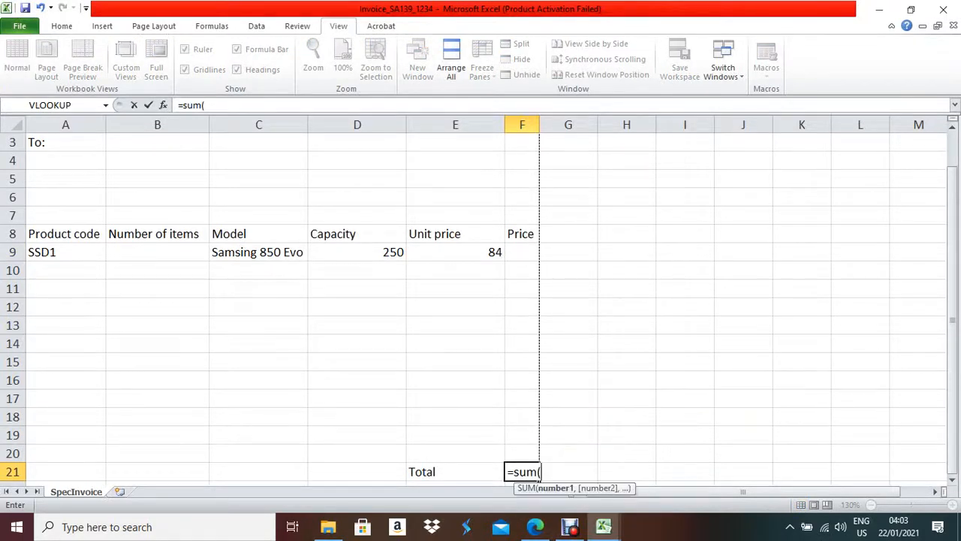
drag(522, 252, 522, 438)
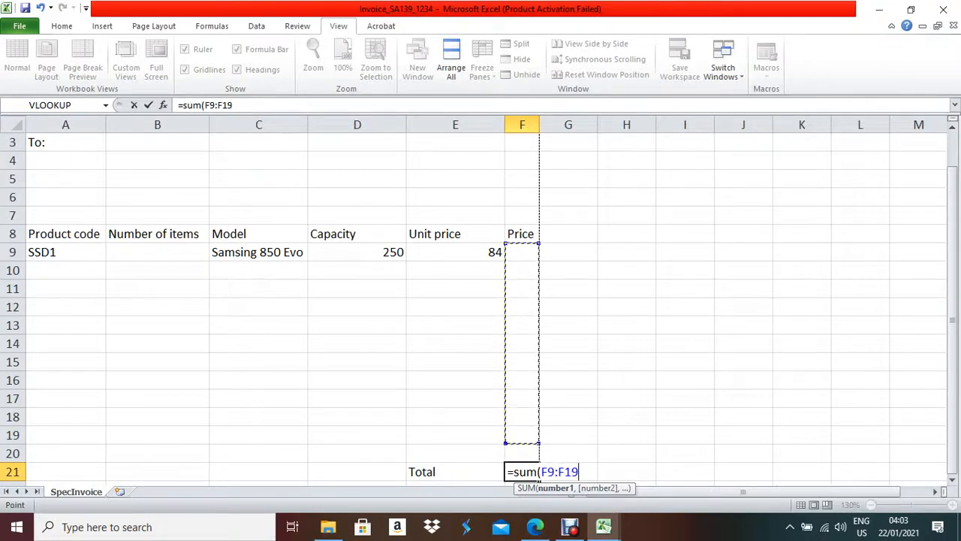
text())
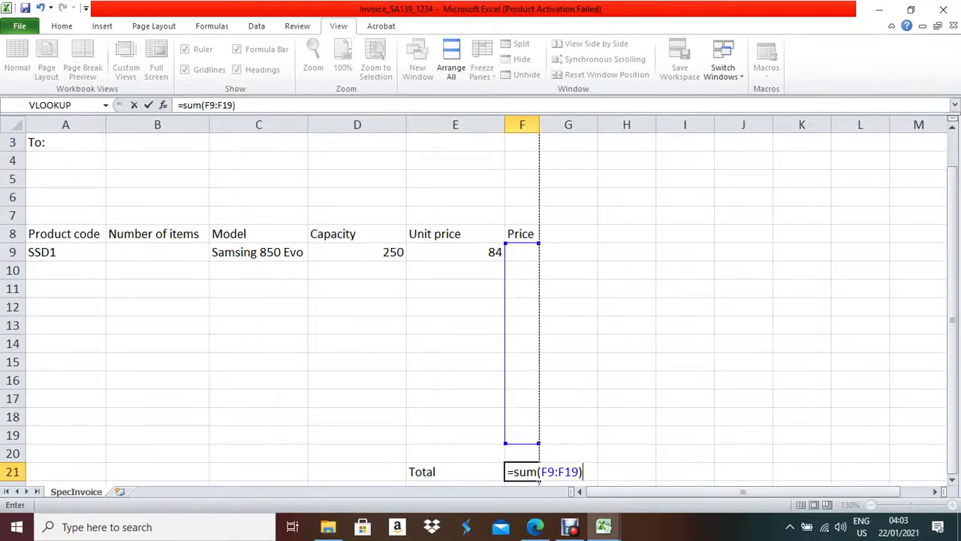
key(Return)
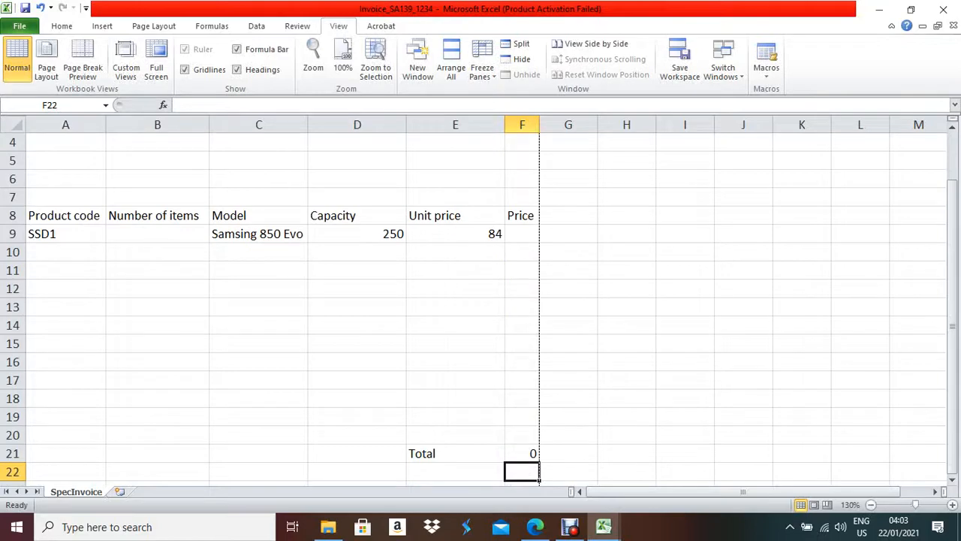
click(522, 453)
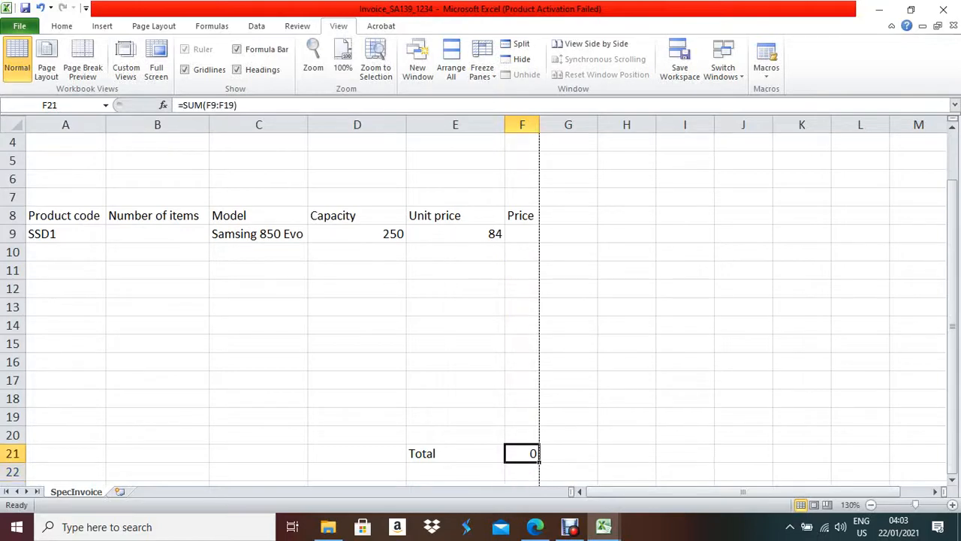
click(534, 527)
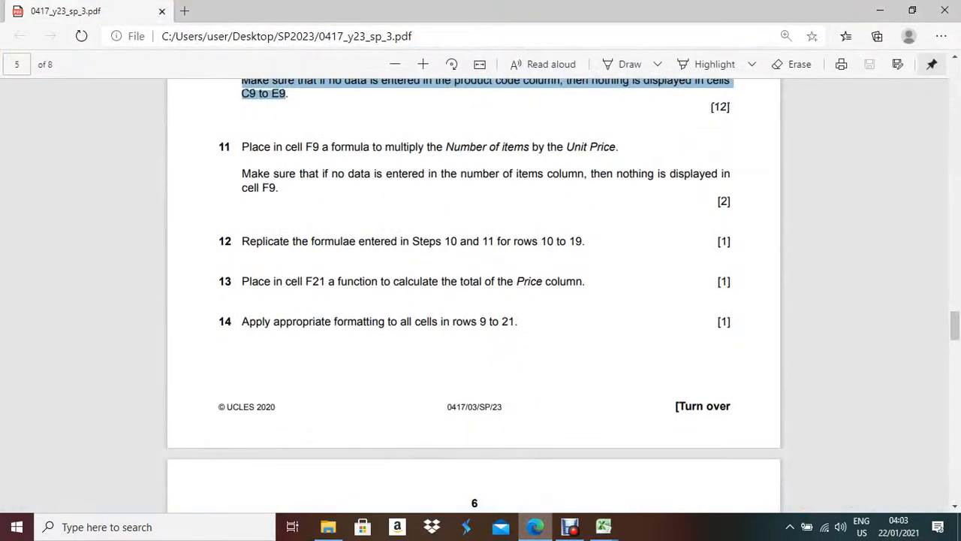
- Read exam questions 9–14 on lookups, totals and formatting, then bring the invoice workbook back
click(603, 527)
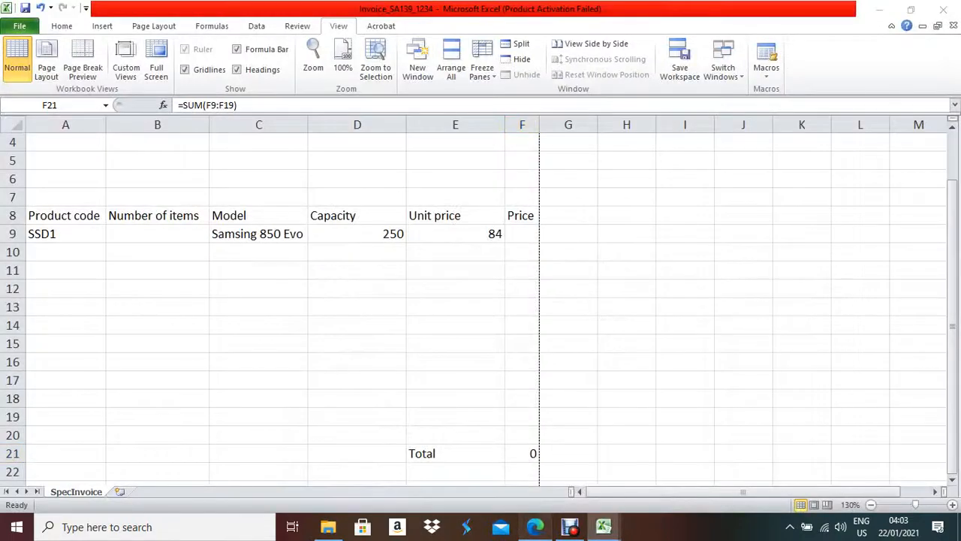
click(534, 527)
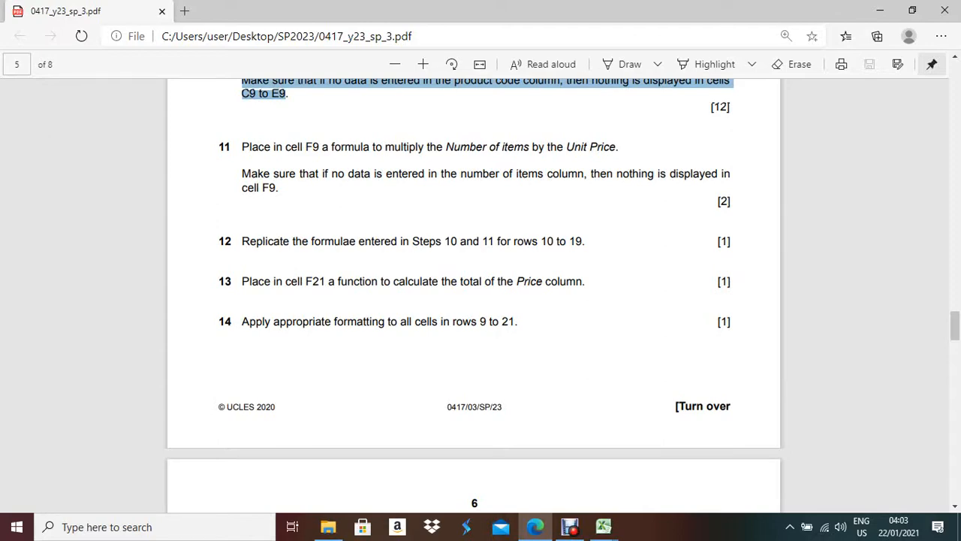
scroll(473, 293, up, 4)
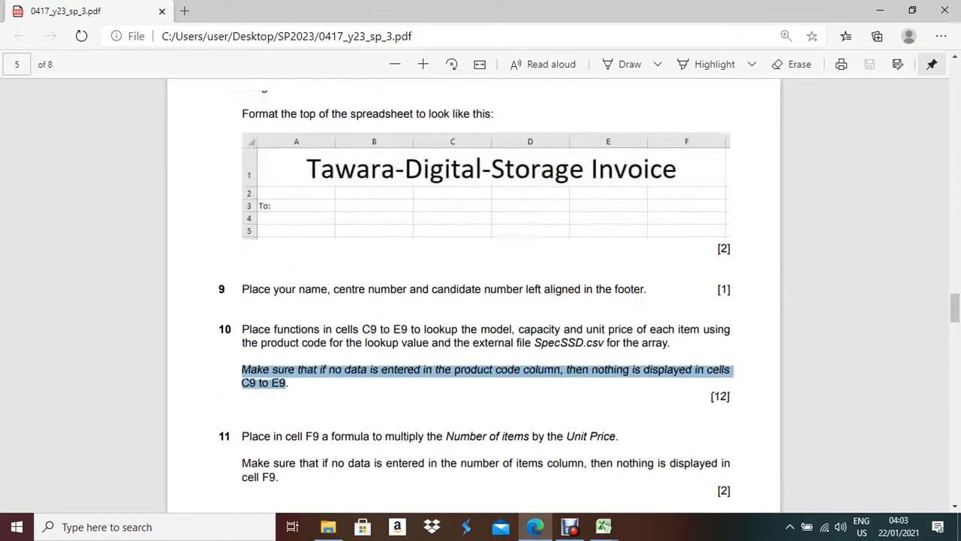
scroll(474, 292, up, 3)
scroll(474, 293, down, 5)
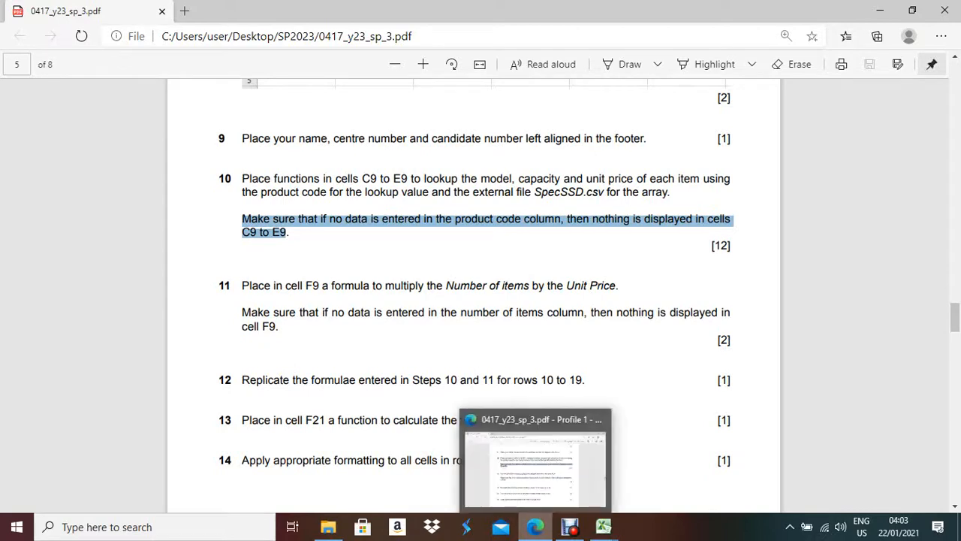
click(534, 526)
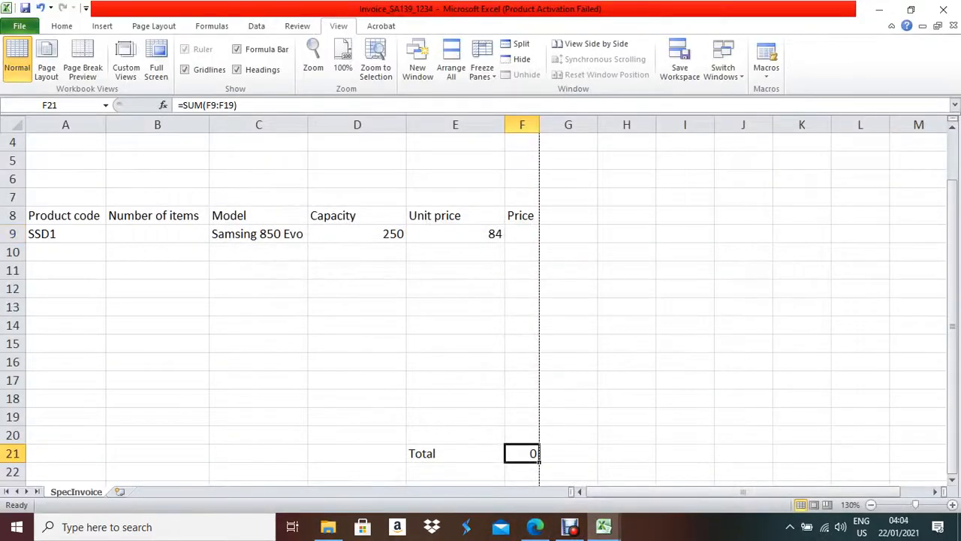
click(66, 233)
- Format A9:F21 as Currency with the € Breton symbol and two decimals, then return to the exam paper
drag(65, 233, 522, 453)
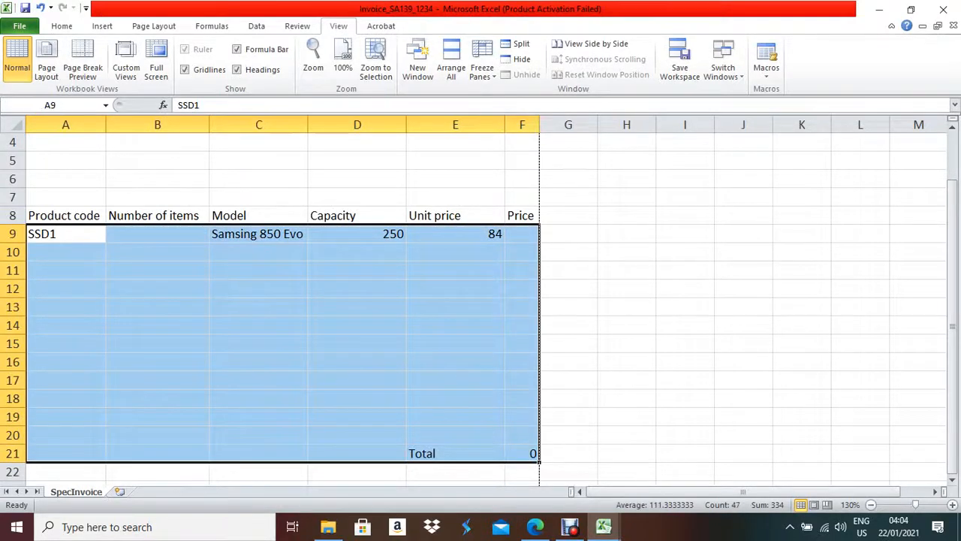
right_click(414, 360)
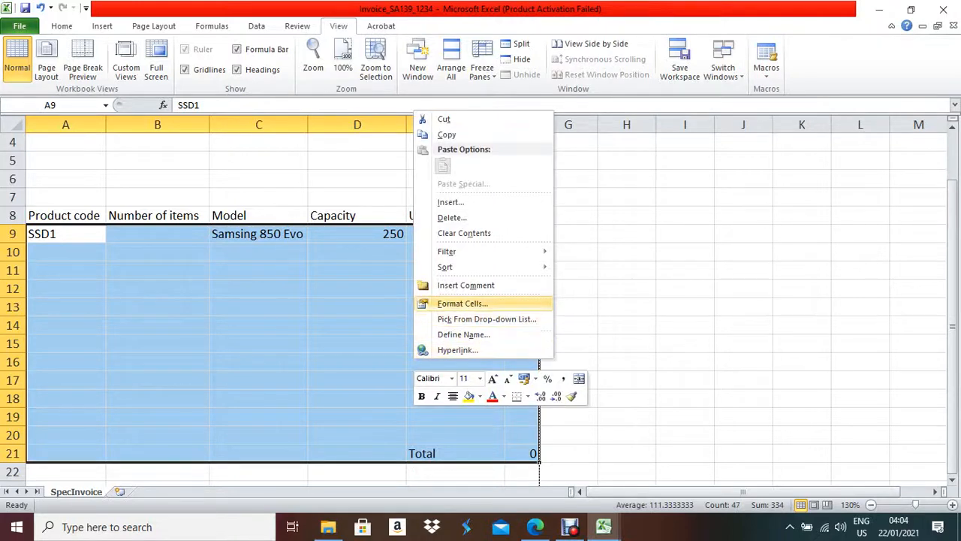
click(462, 304)
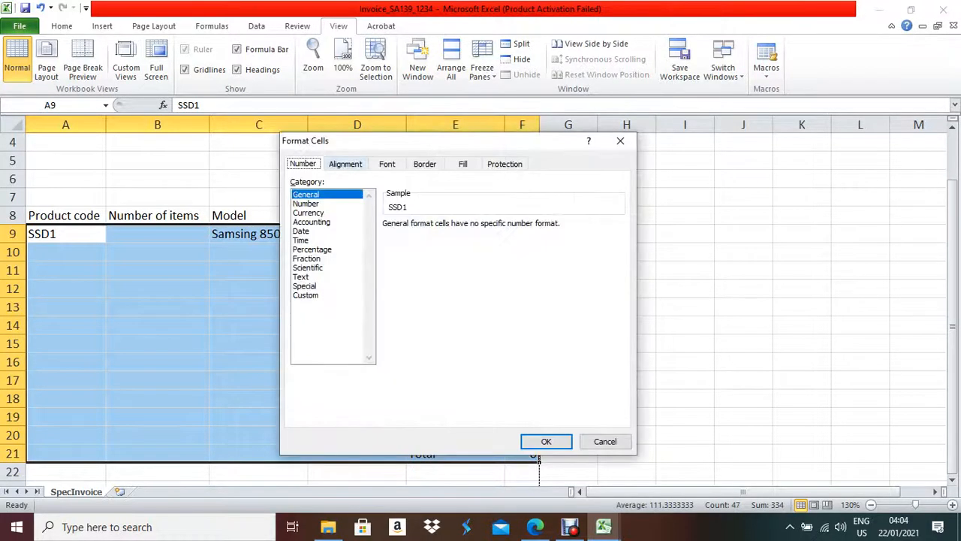
click(308, 213)
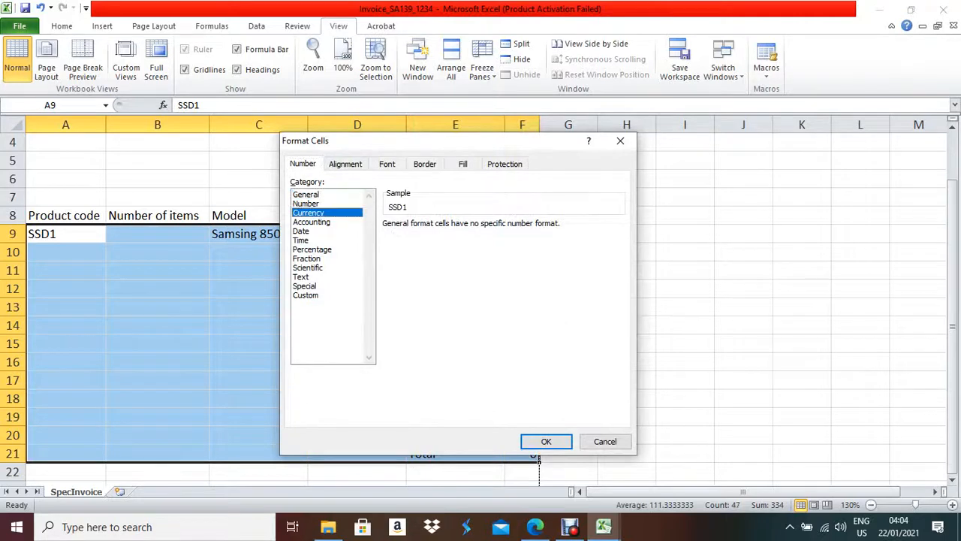
click(620, 242)
scroll(515, 282, down, 1)
scroll(515, 277, down, 20)
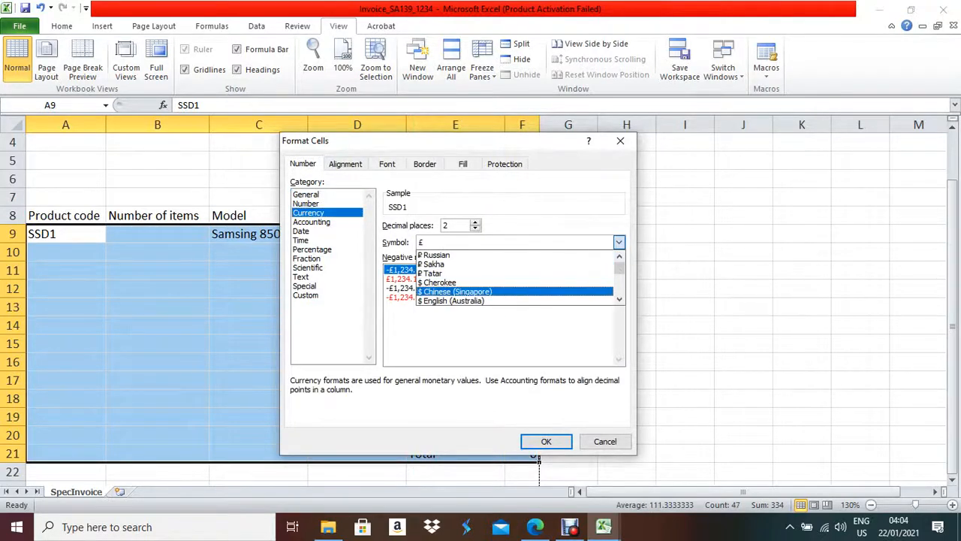
scroll(515, 277, down, 20)
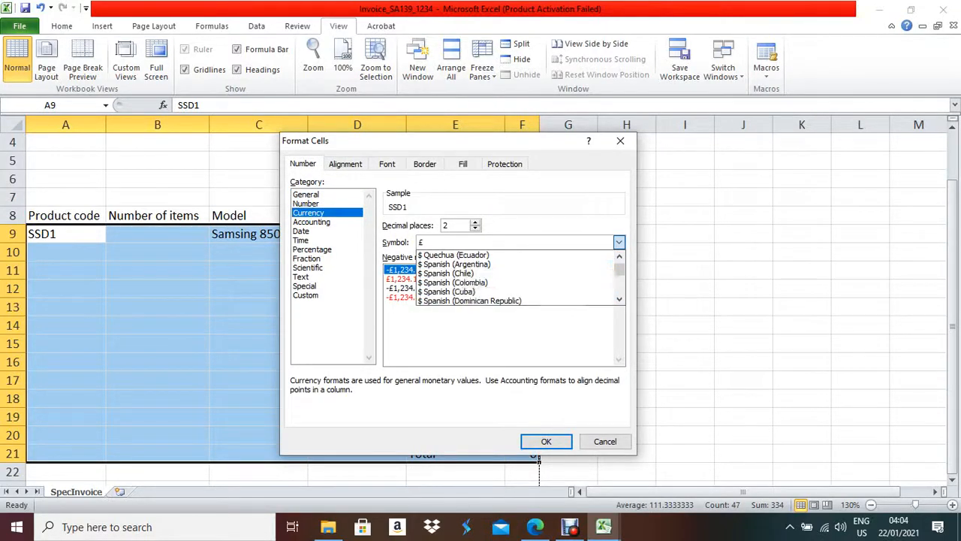
scroll(515, 277, down, 10)
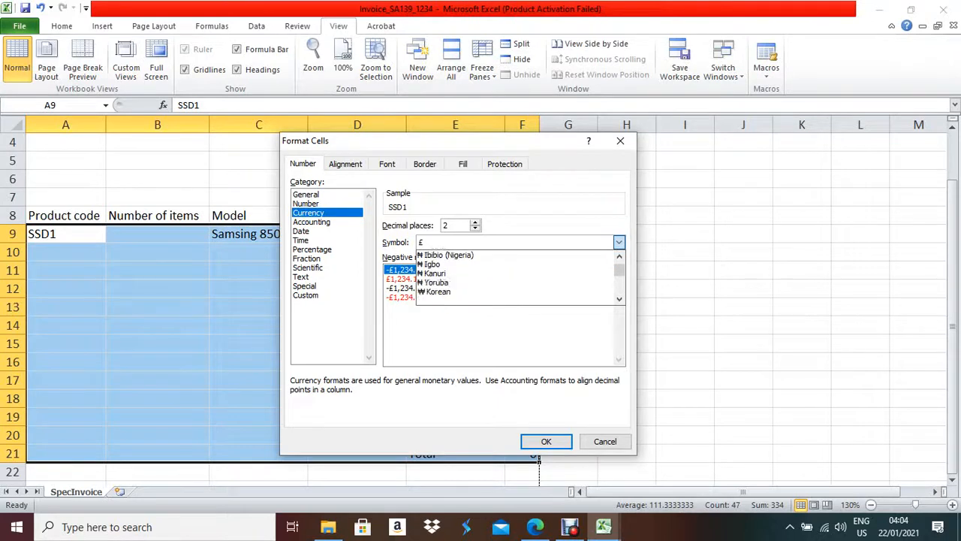
click(515, 283)
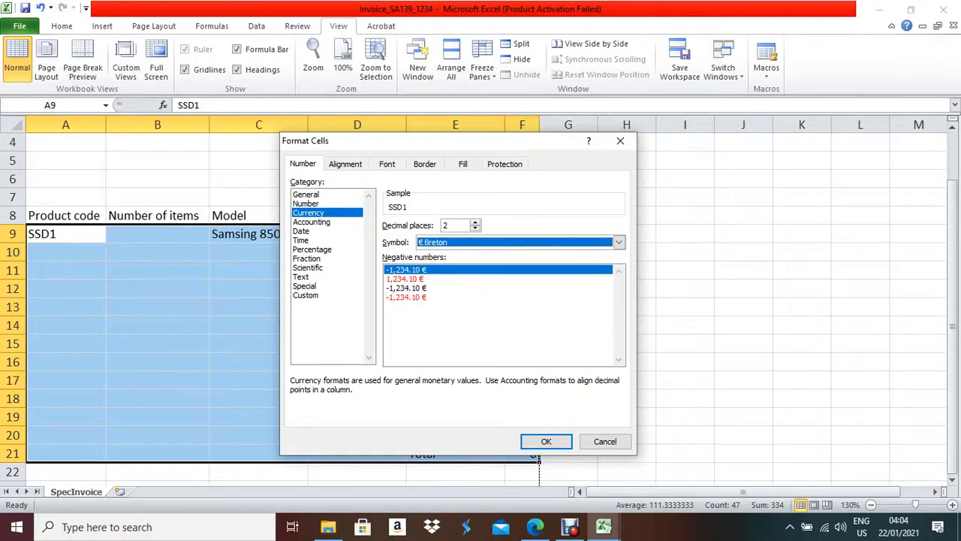
click(546, 441)
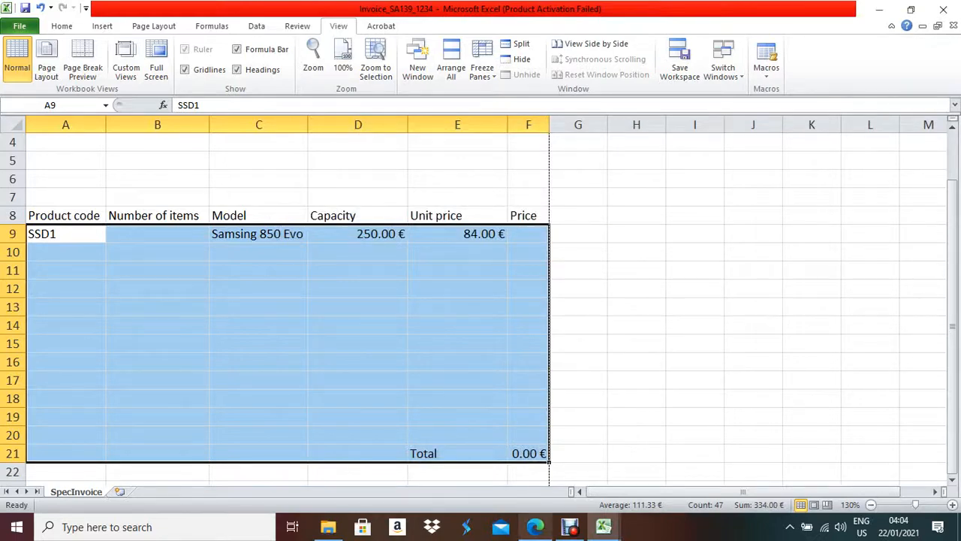
click(535, 527)
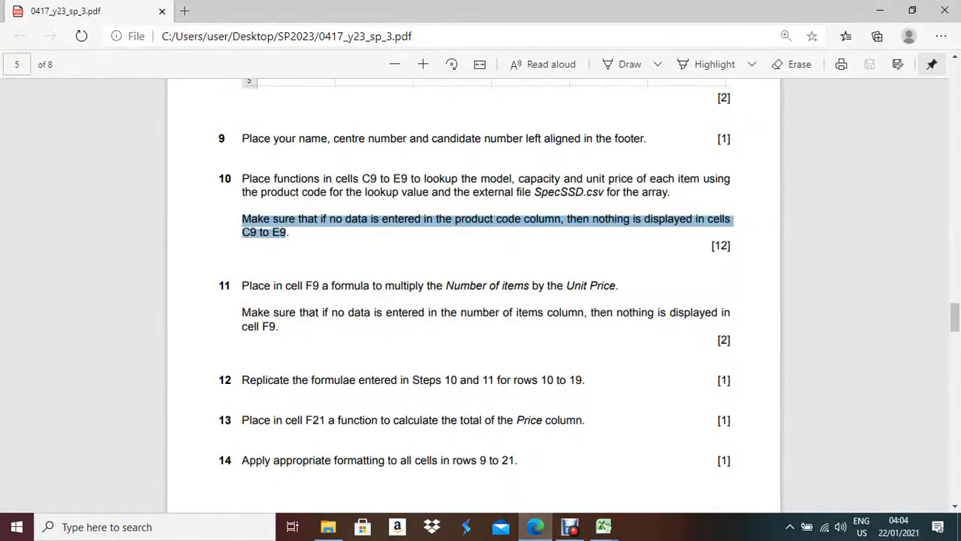
scroll(473, 300, down, 5)
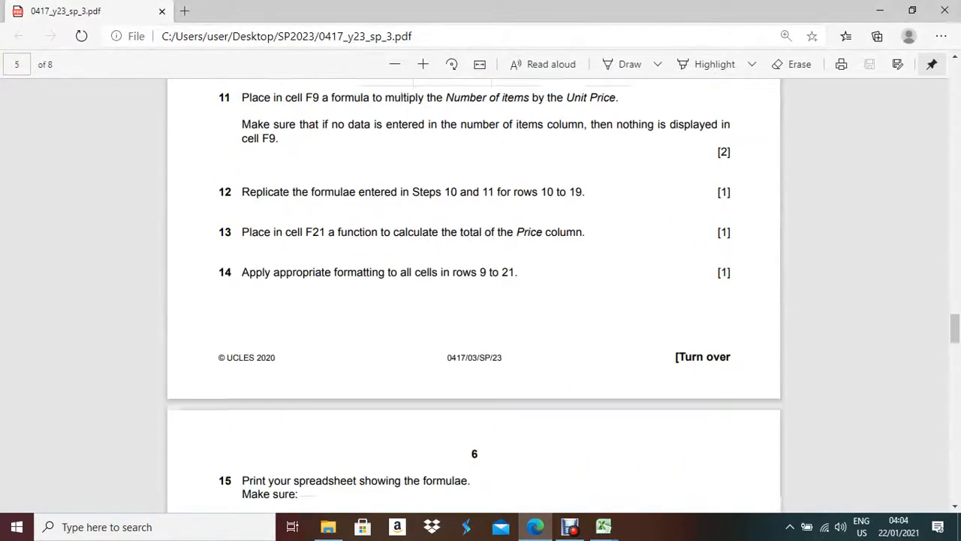
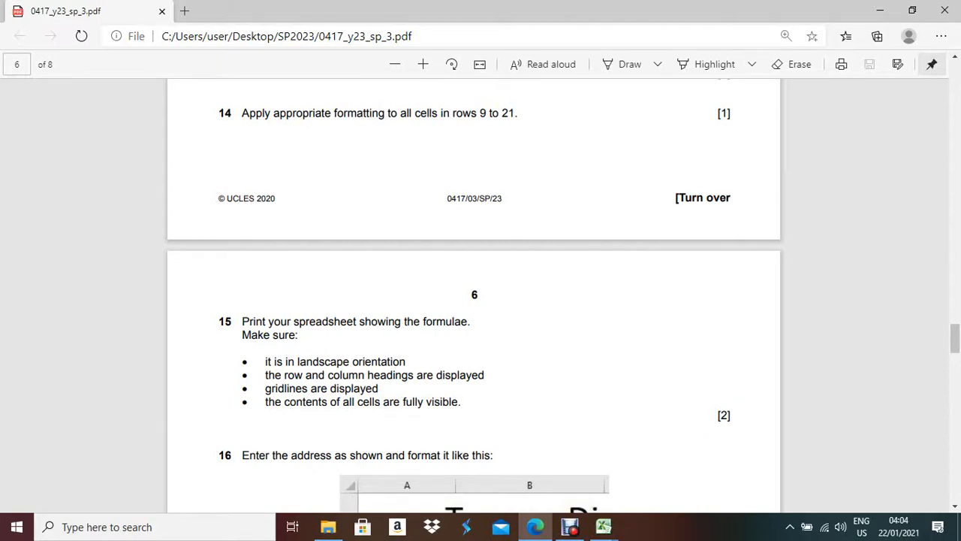
- Show formulas on the invoice sheet and autofit every column to fit them
key(alt+Tab)
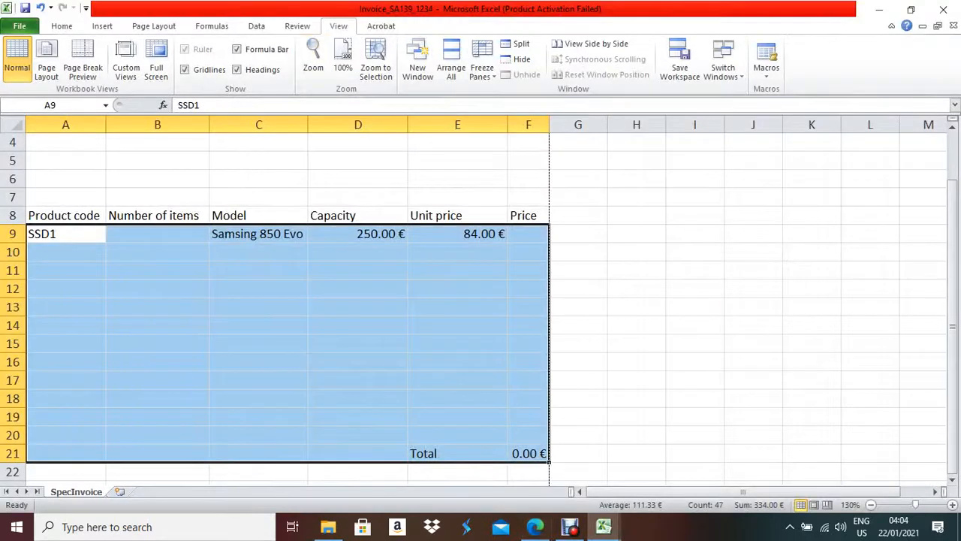
click(212, 26)
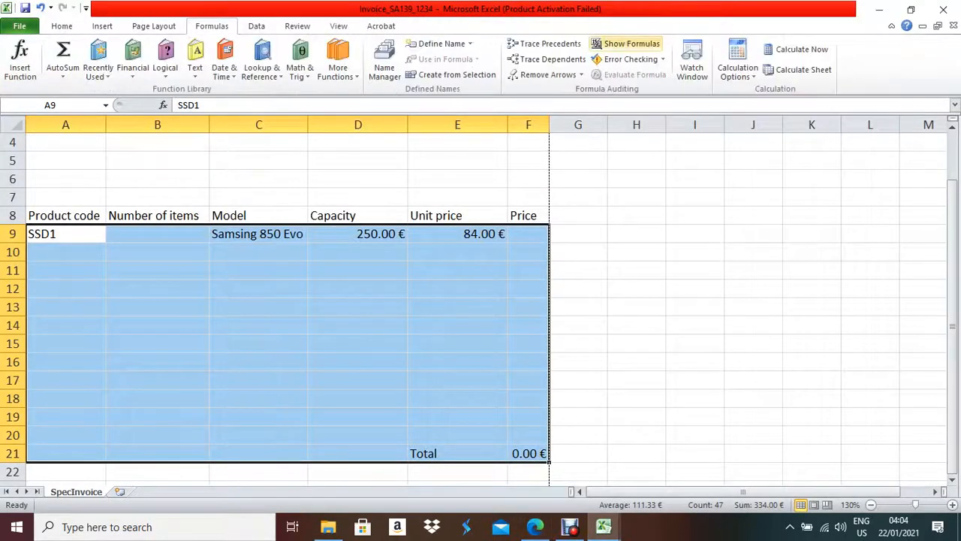
click(626, 43)
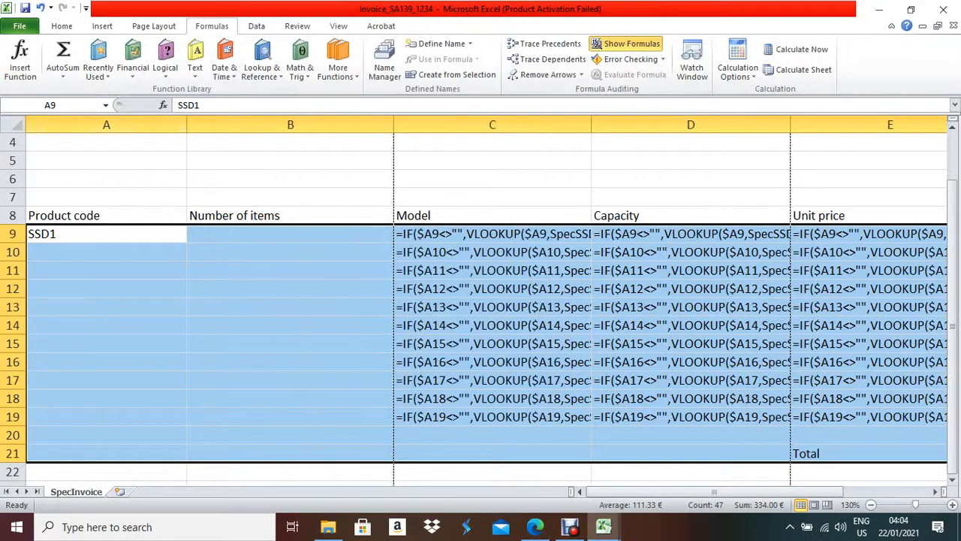
click(14, 124)
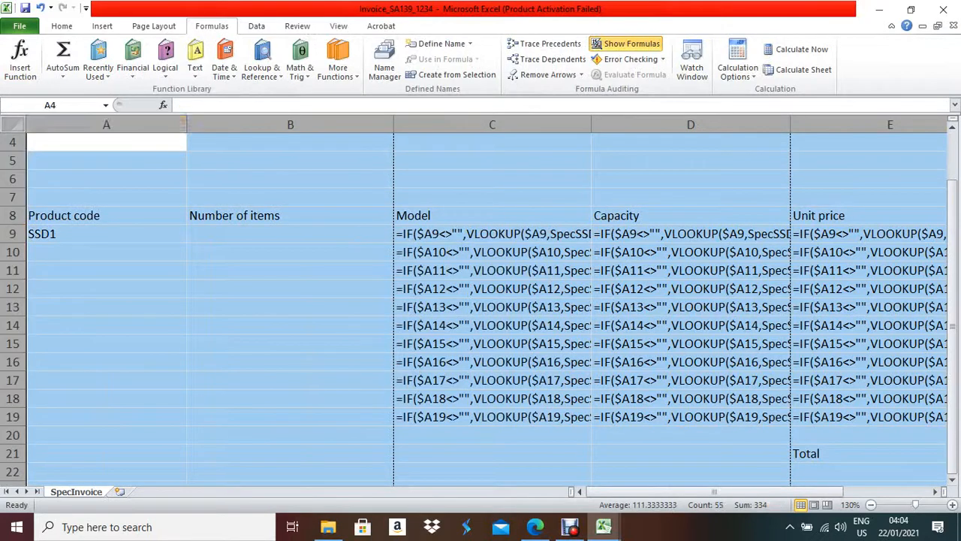
double_click(186, 125)
scroll(488, 301, up, 1)
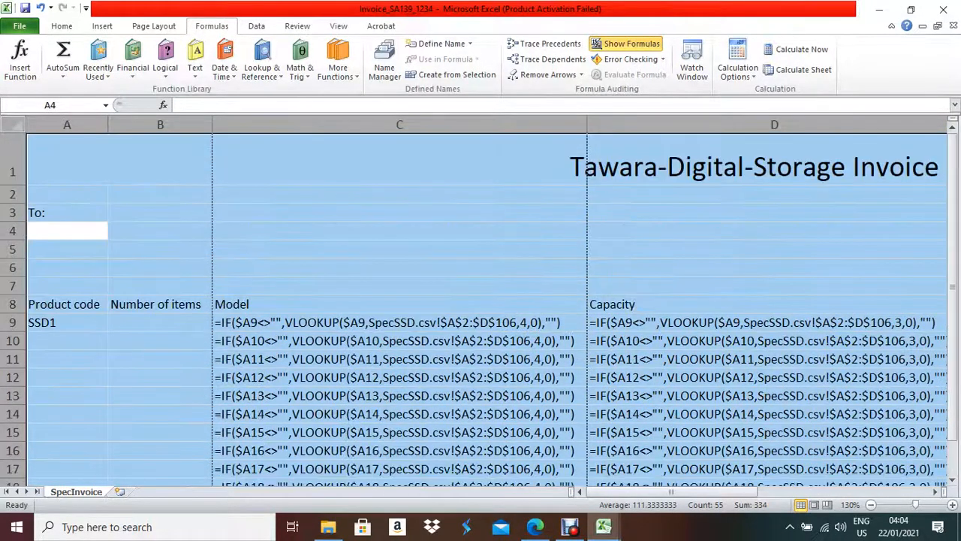
- Set the page orientation to Landscape
click(535, 526)
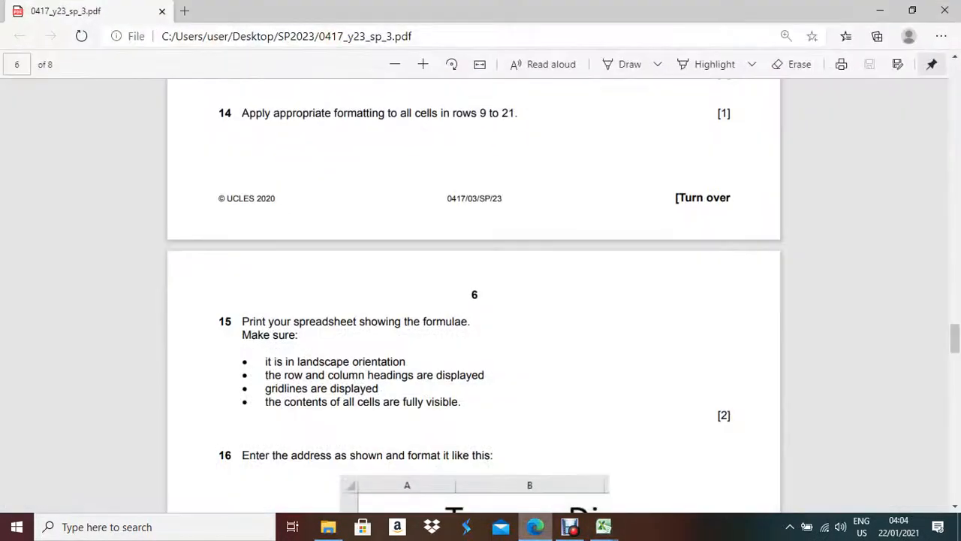
click(535, 527)
click(534, 527)
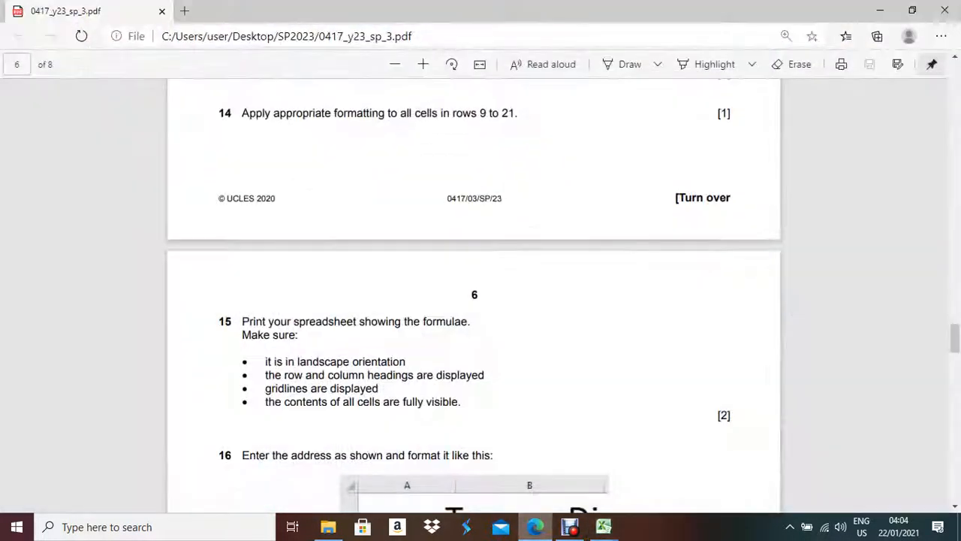
click(603, 527)
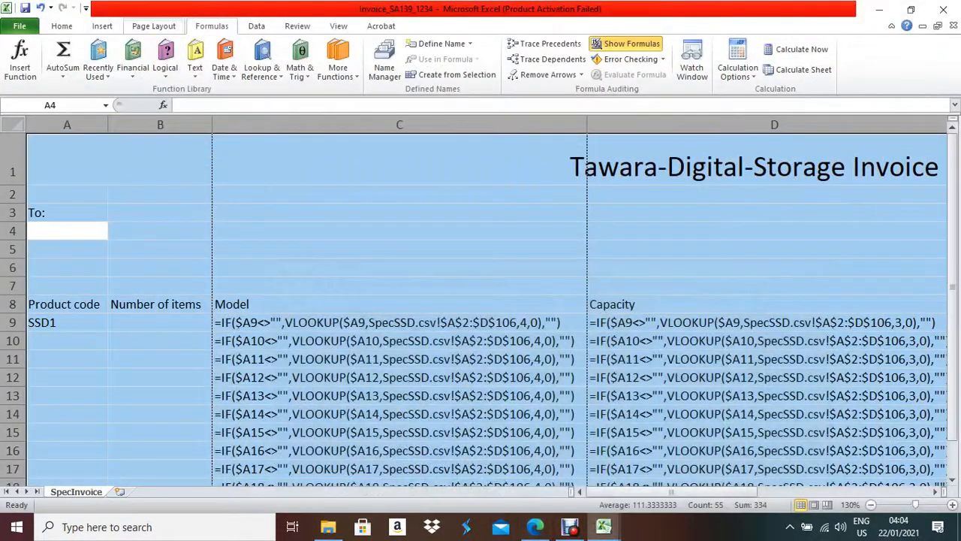
click(154, 25)
click(144, 60)
click(169, 131)
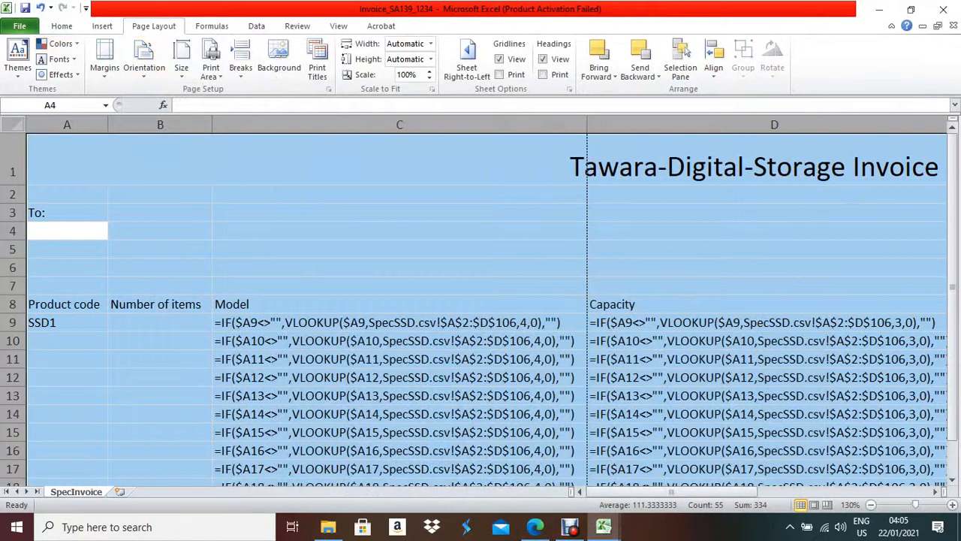
- In Print's Page Setup Sheet options, enable printing of gridlines and row and column headings
key(alt+Tab)
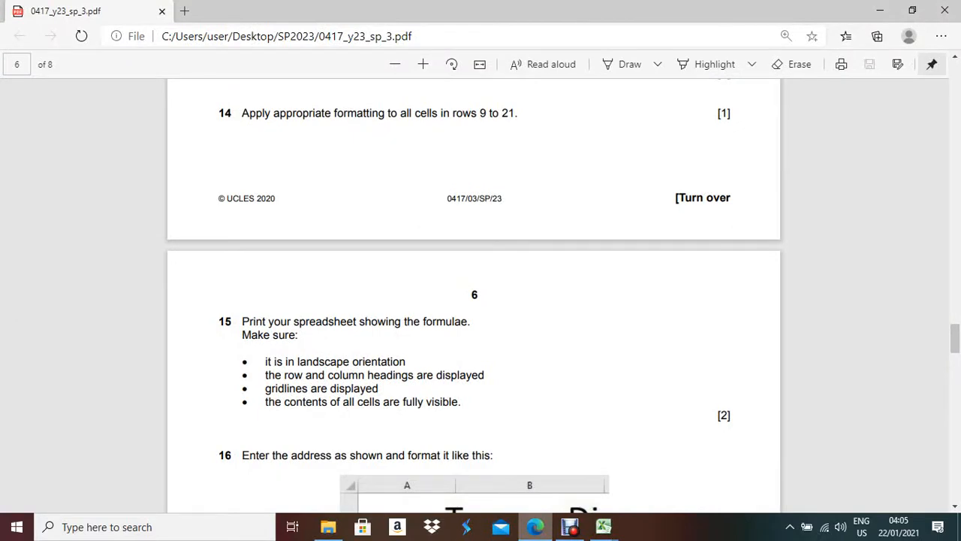
click(604, 526)
click(19, 26)
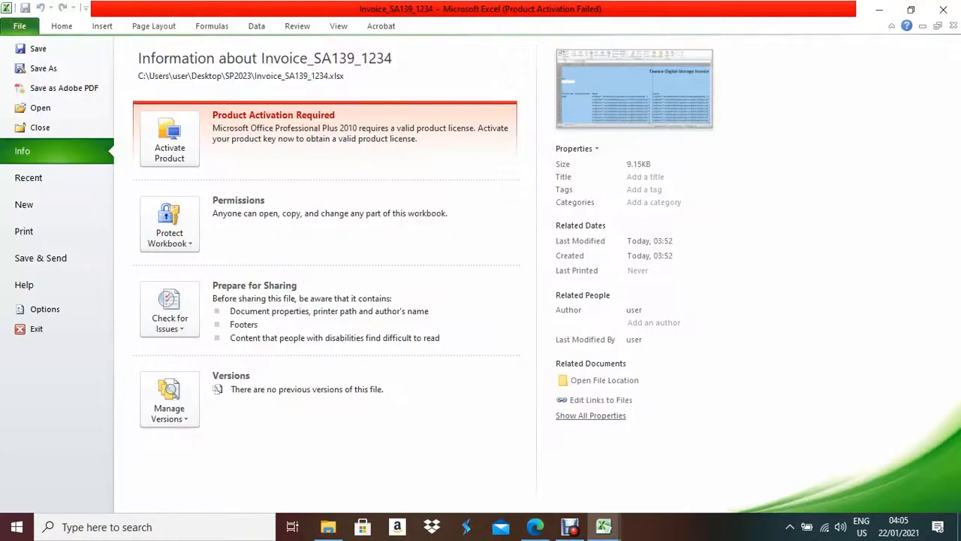
click(23, 230)
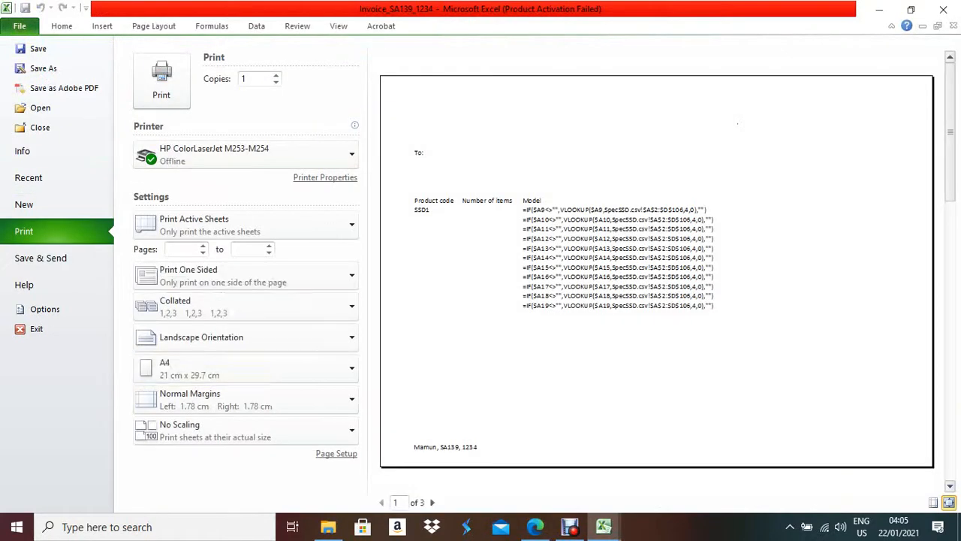
click(336, 452)
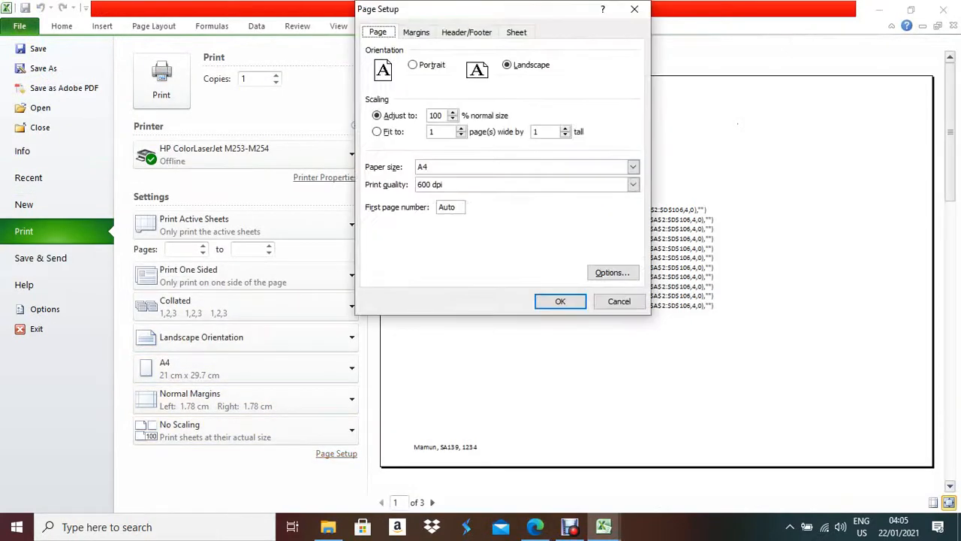
click(517, 31)
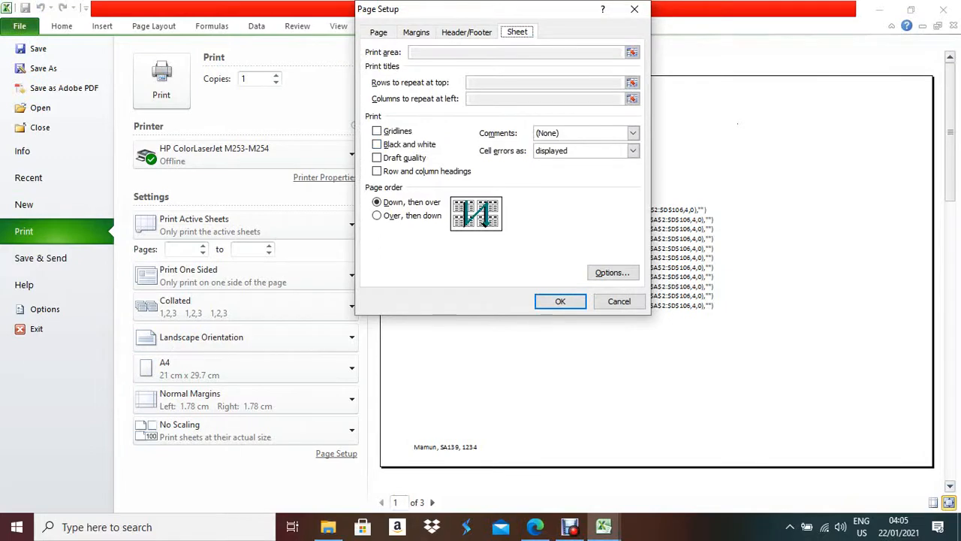
click(377, 130)
click(377, 171)
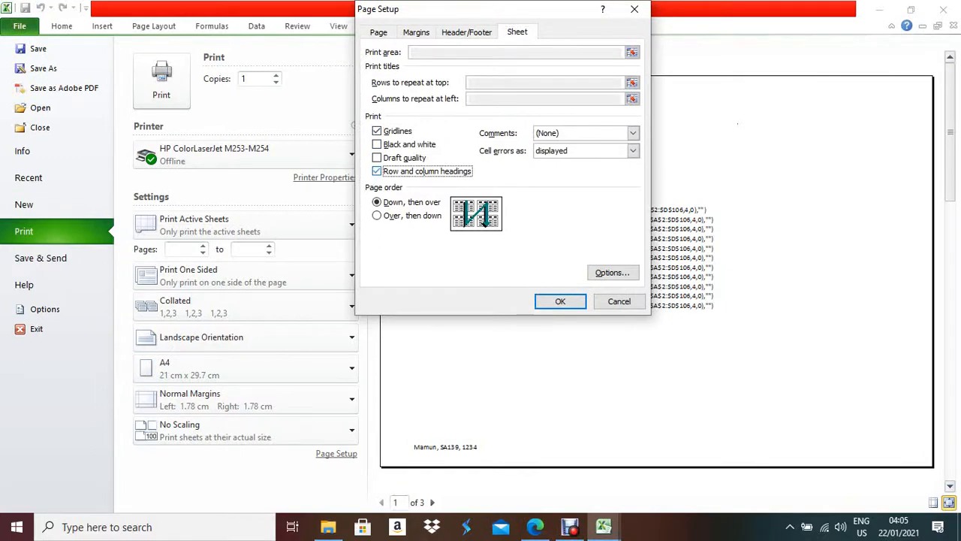
click(560, 301)
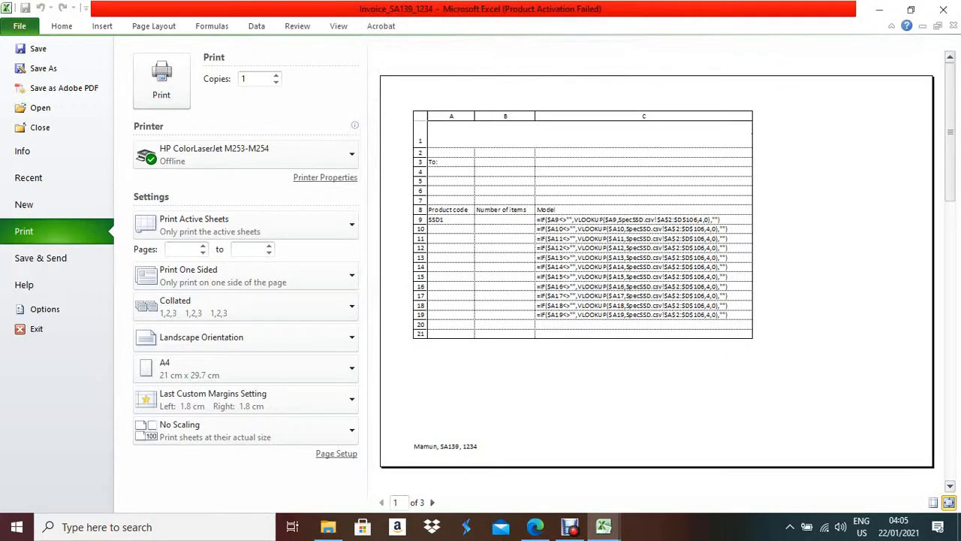
- Adjust print scaling to 115%, check preview pages 2 and 3, then return to the sheet
click(336, 454)
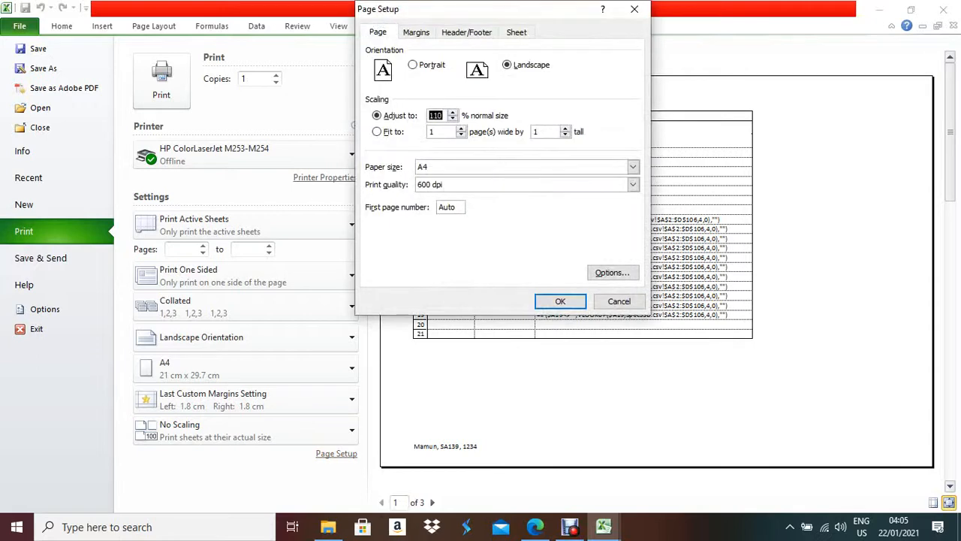
key(Return)
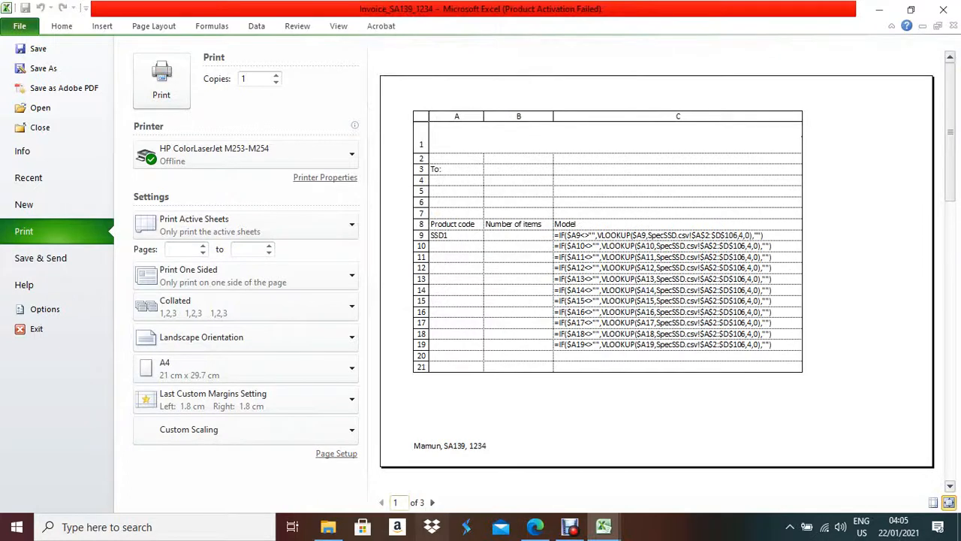
click(432, 502)
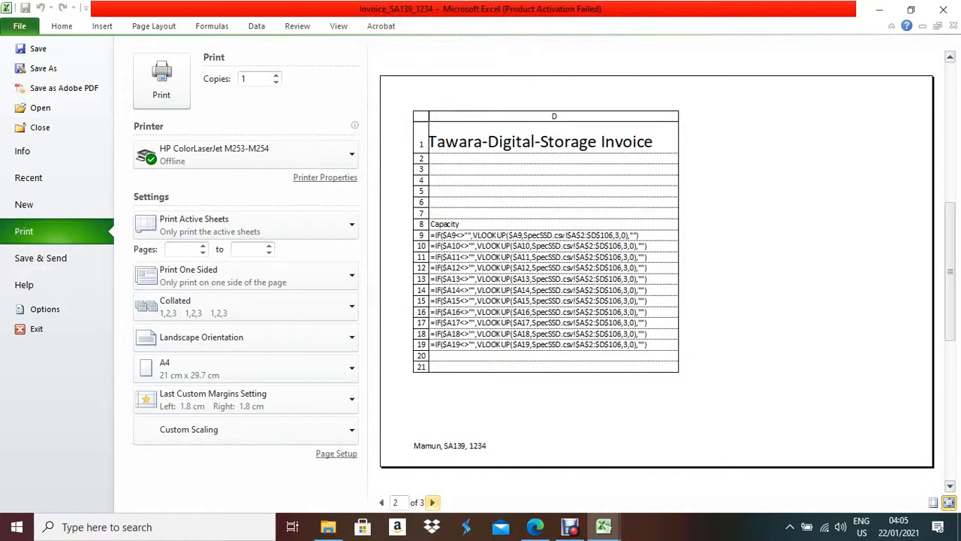
click(433, 501)
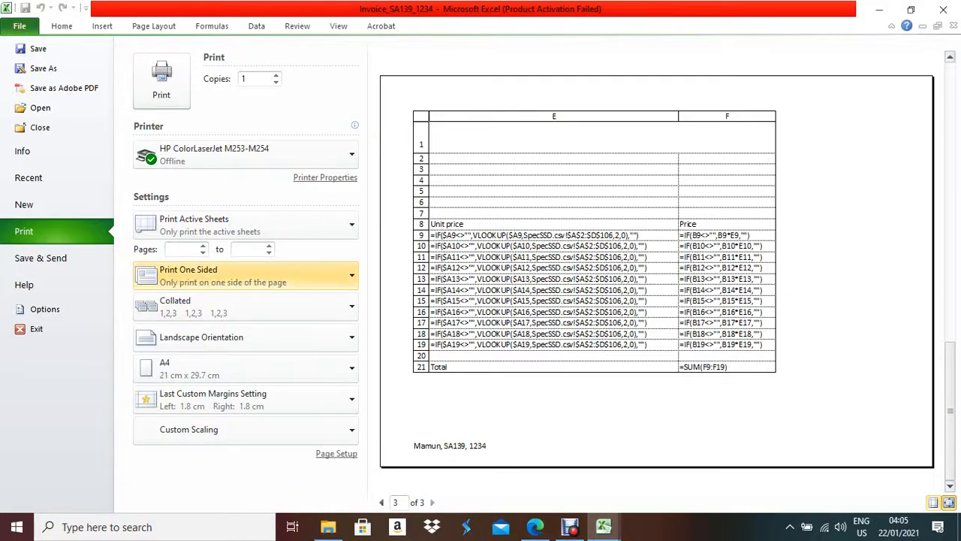
click(154, 26)
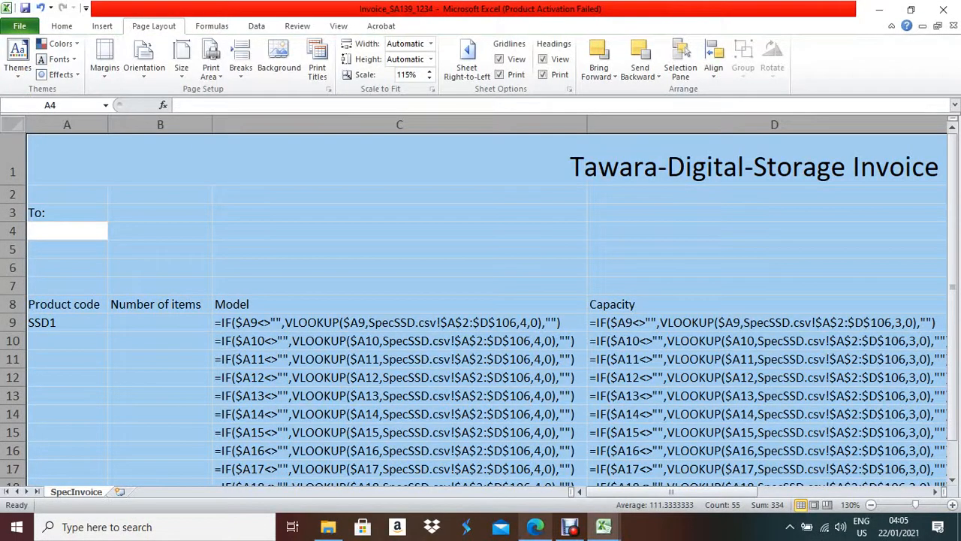
click(535, 527)
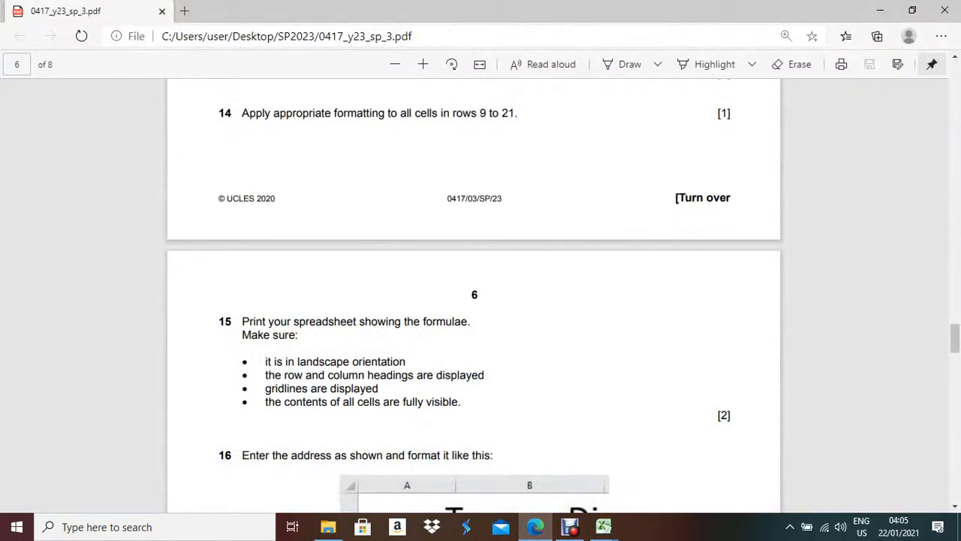
scroll(481, 300, down, 2)
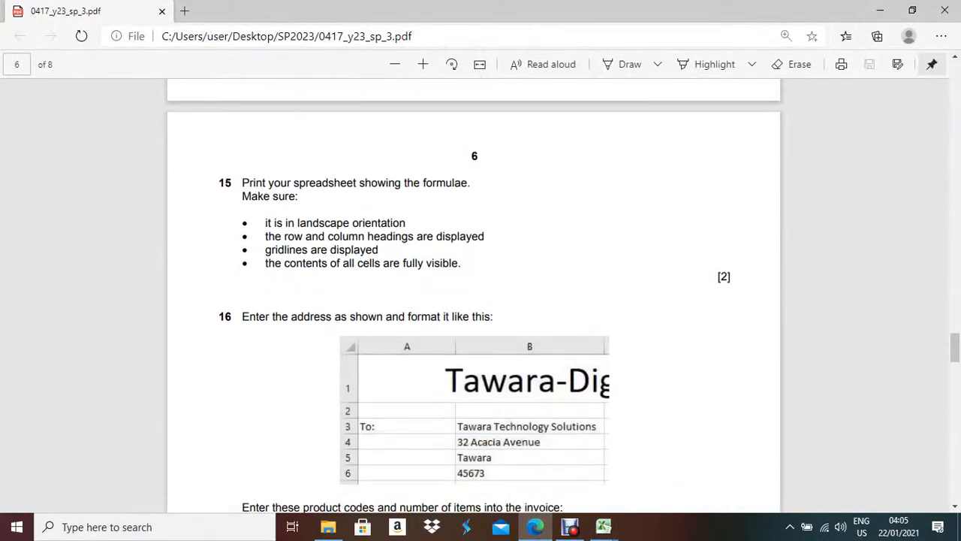
scroll(480, 300, down, 2)
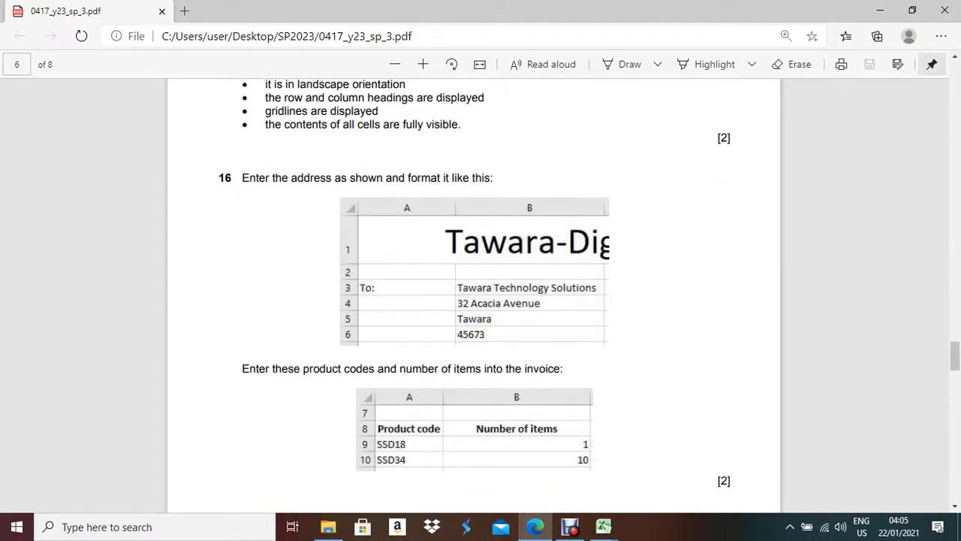
key(alt+Tab)
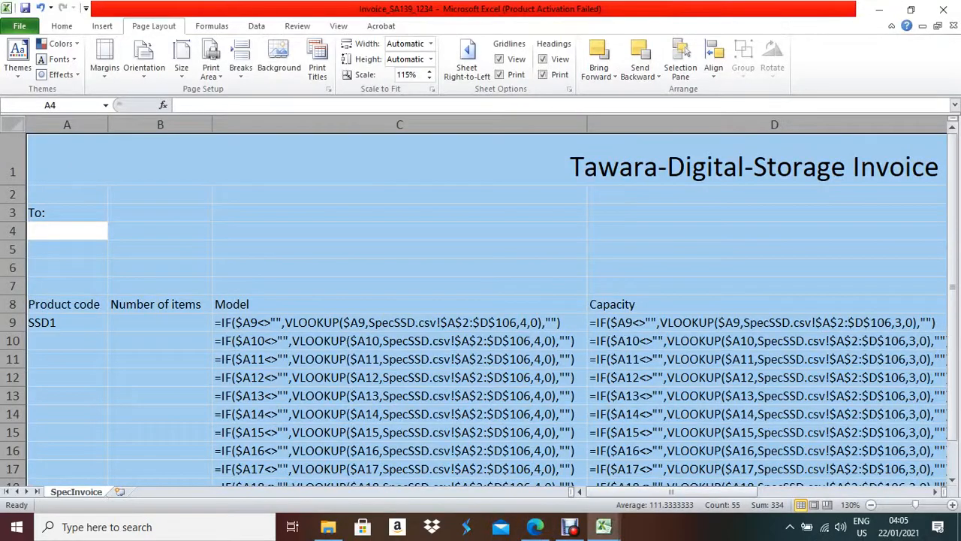
click(212, 26)
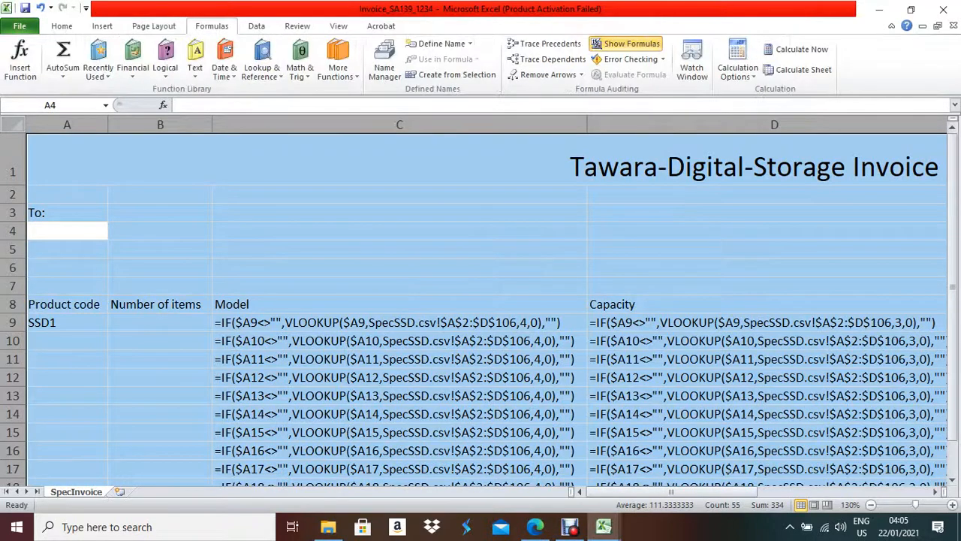
- Turn Show Formulas off and autofit the columns to the calculated values
click(626, 45)
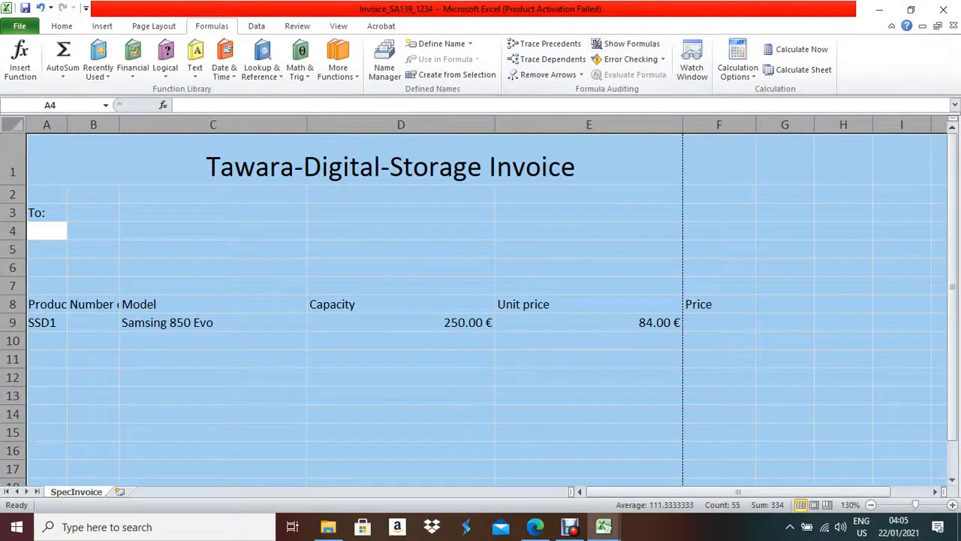
double_click(307, 124)
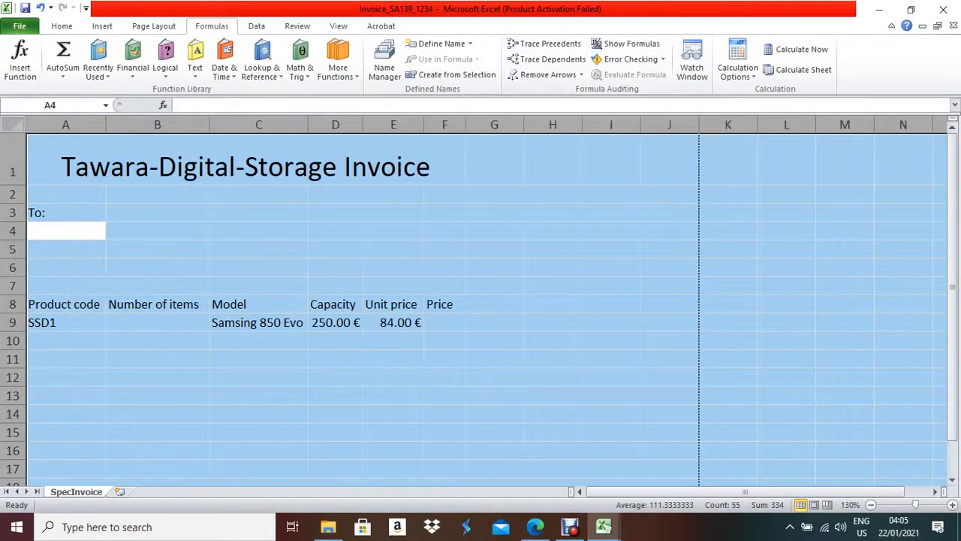
click(66, 230)
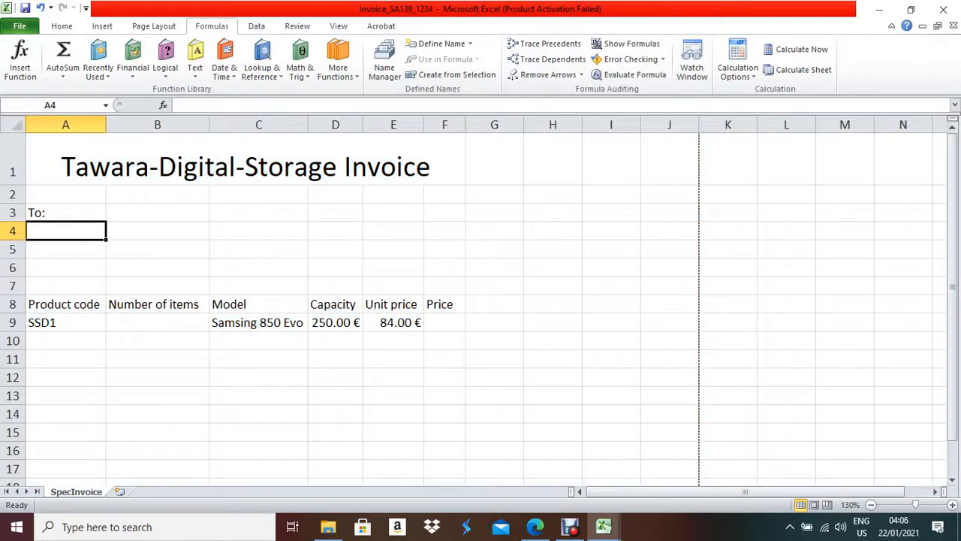
- Check the exam task, then select cell B3 for the company name
click(534, 526)
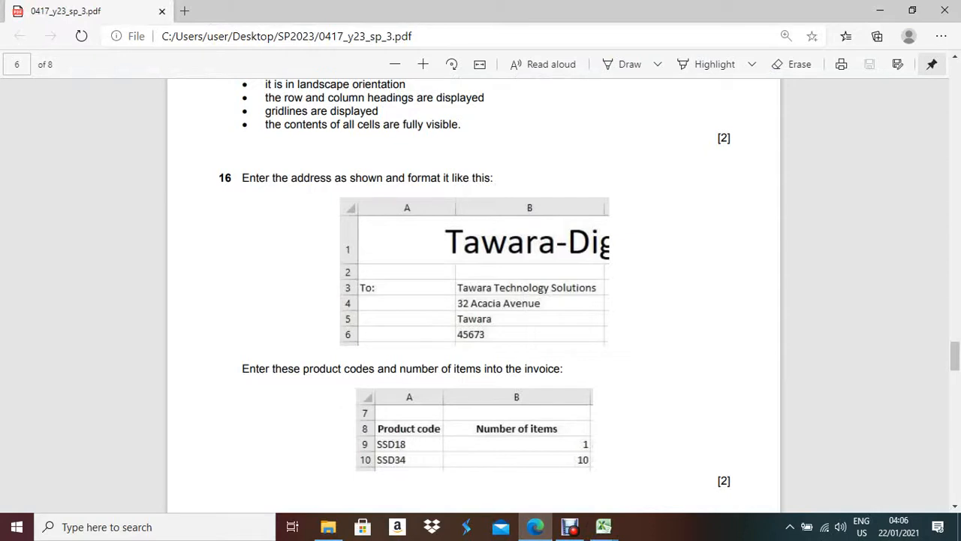
click(604, 527)
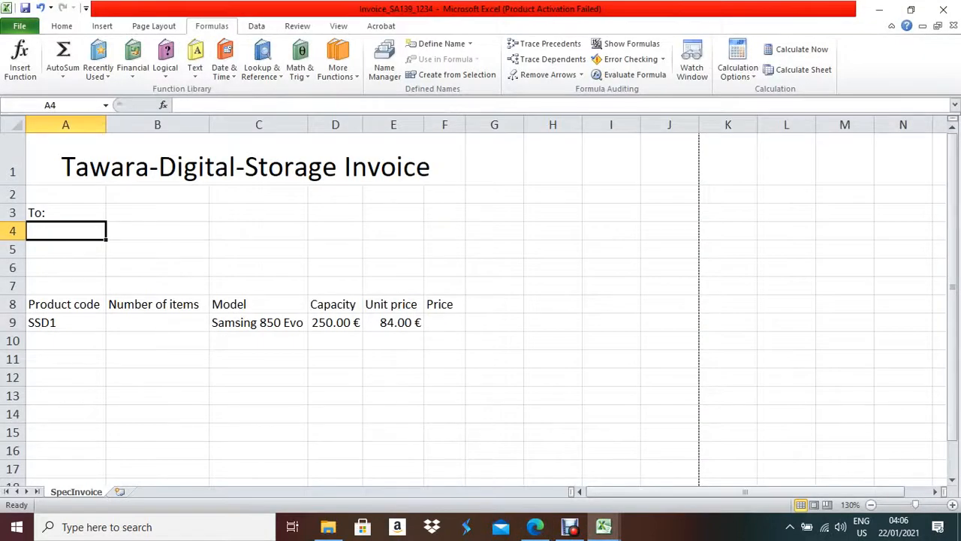
click(534, 526)
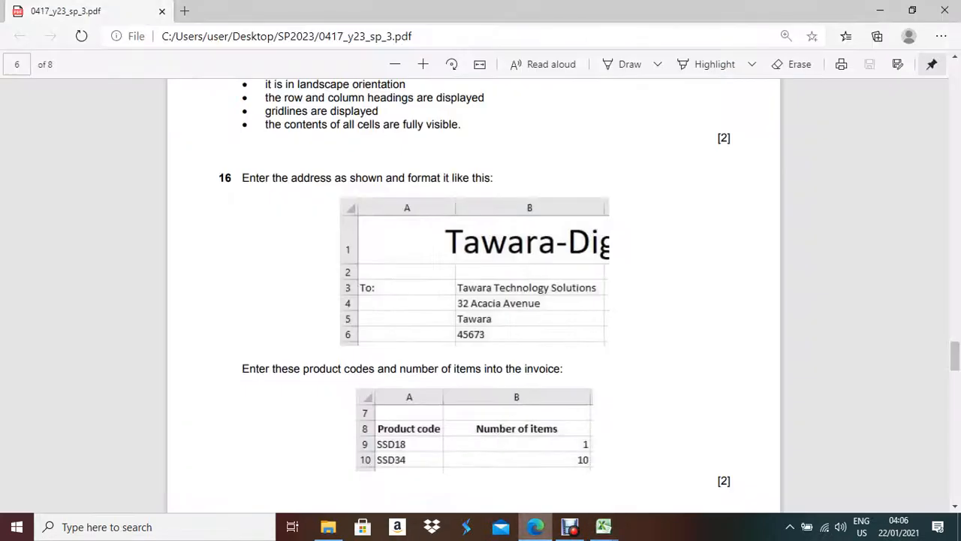
click(604, 526)
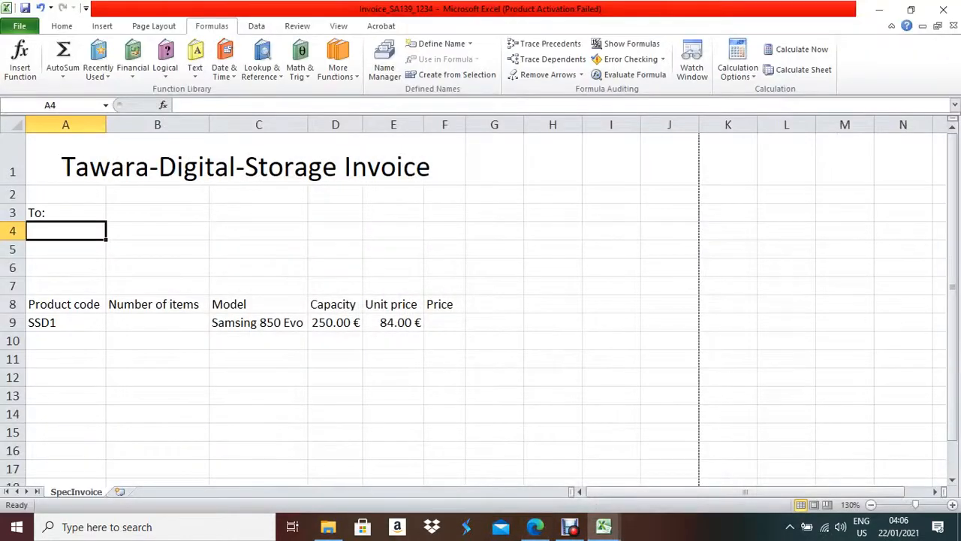
click(158, 213)
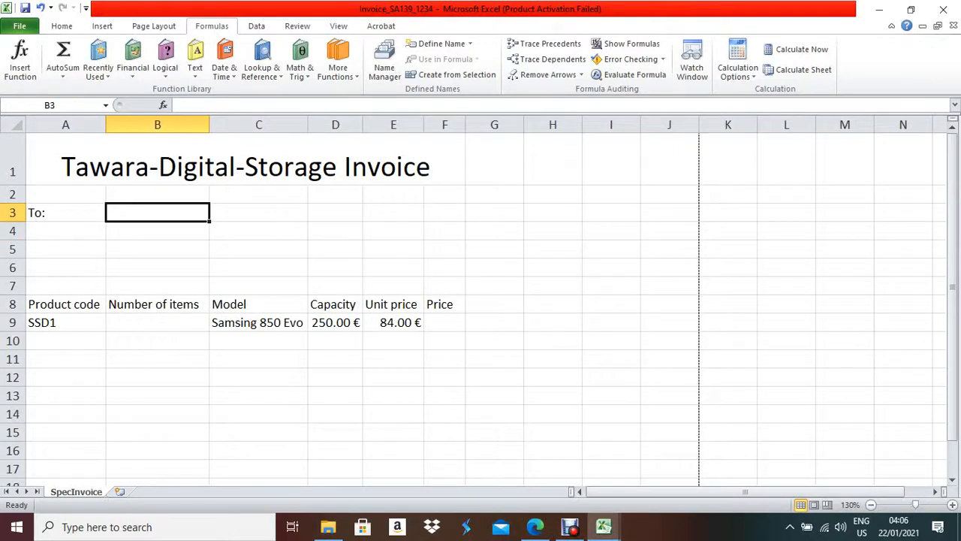
- Enter 'Tawara Technology Solution' in B3 and widen column B to fit it
text(Tawa)
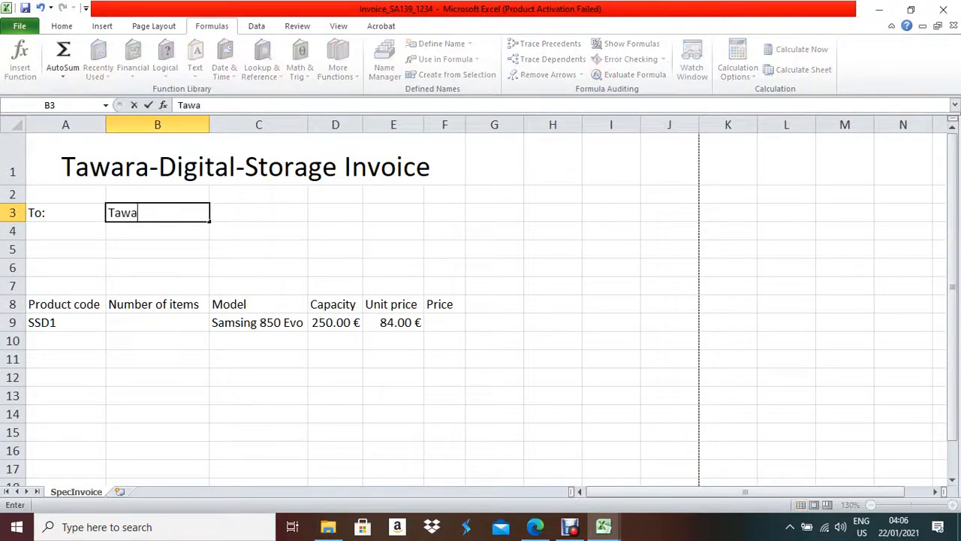
text(ra Technolo)
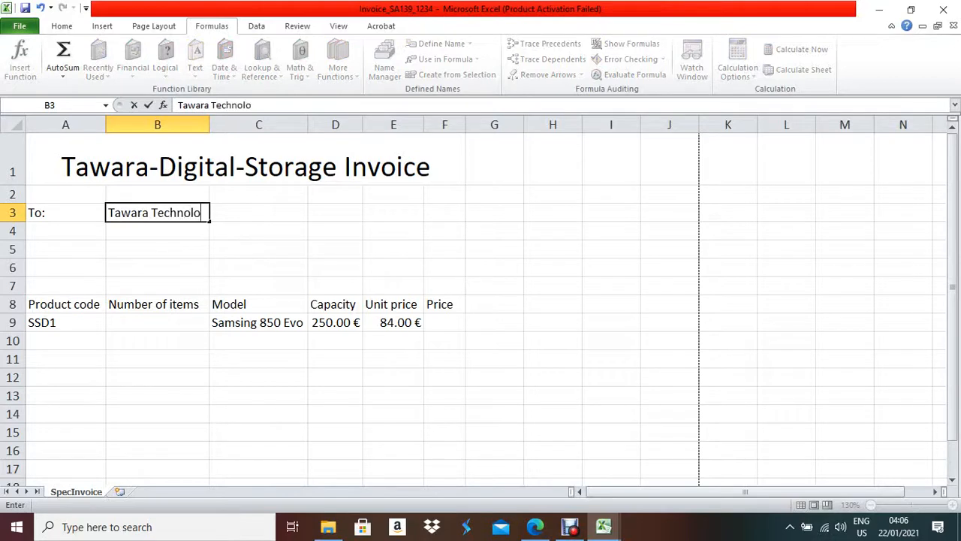
text(gy Solution)
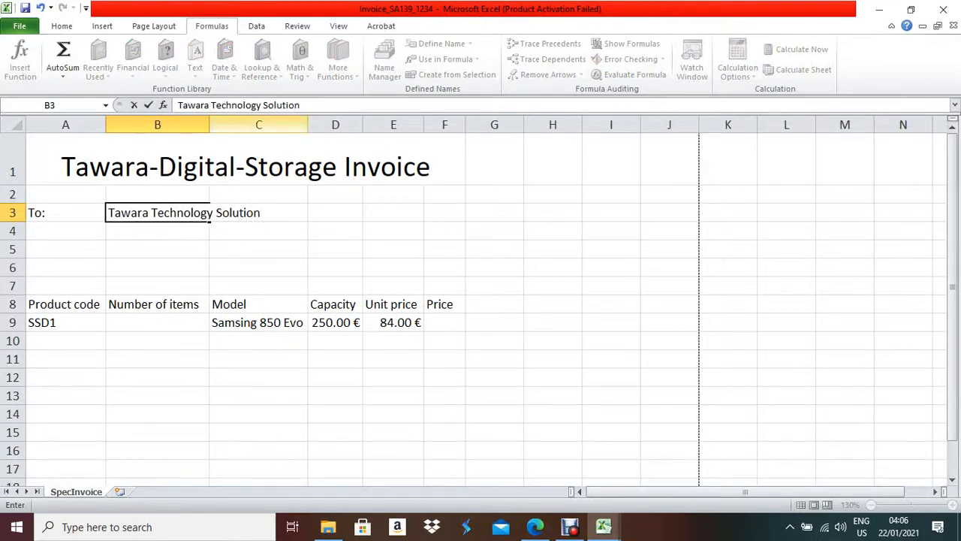
click(242, 124)
double_click(209, 125)
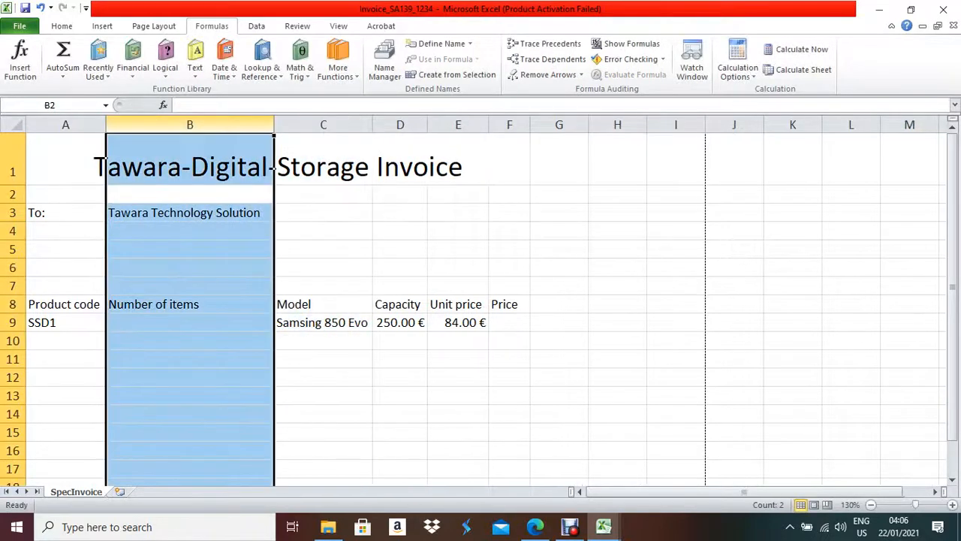
click(190, 231)
- Enter the street address line from the exam paper in B4
click(535, 526)
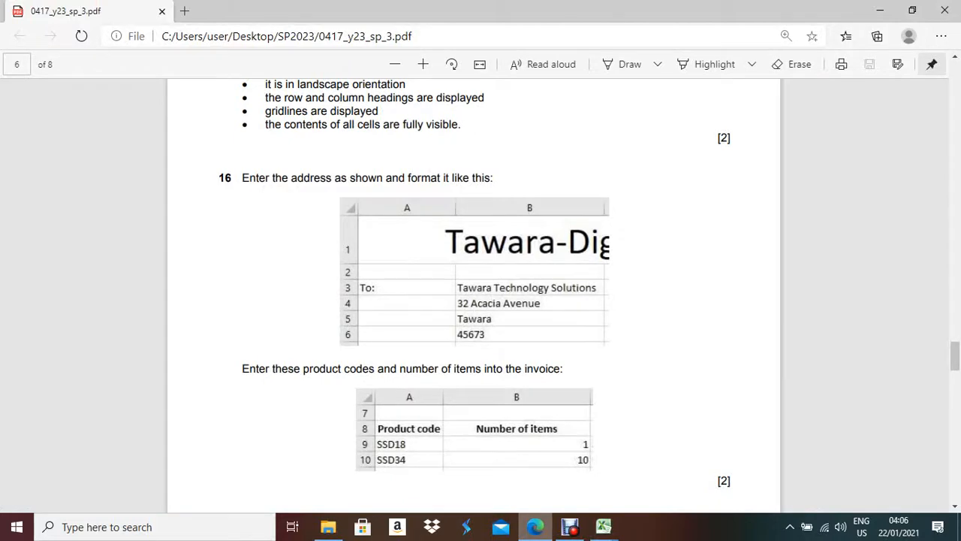
key(alt+Tab)
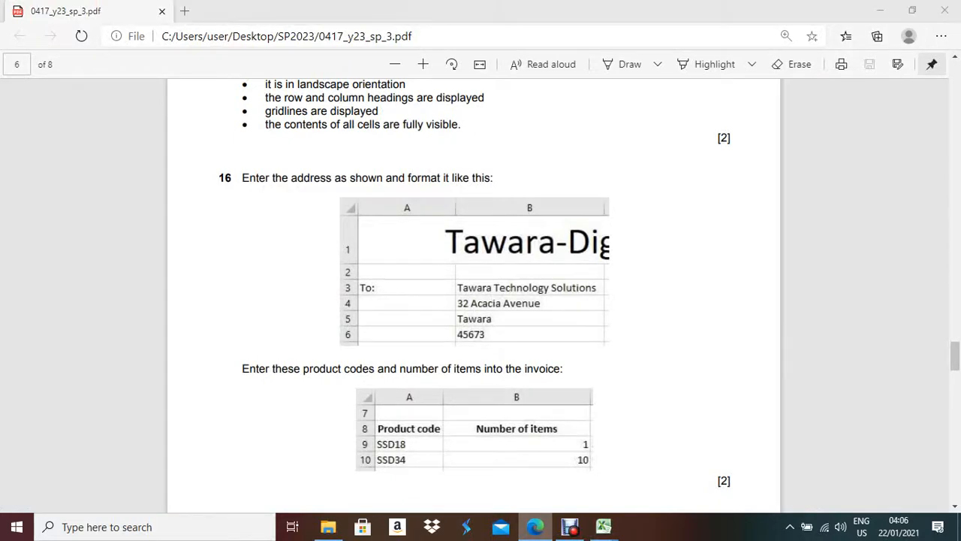
text(32)
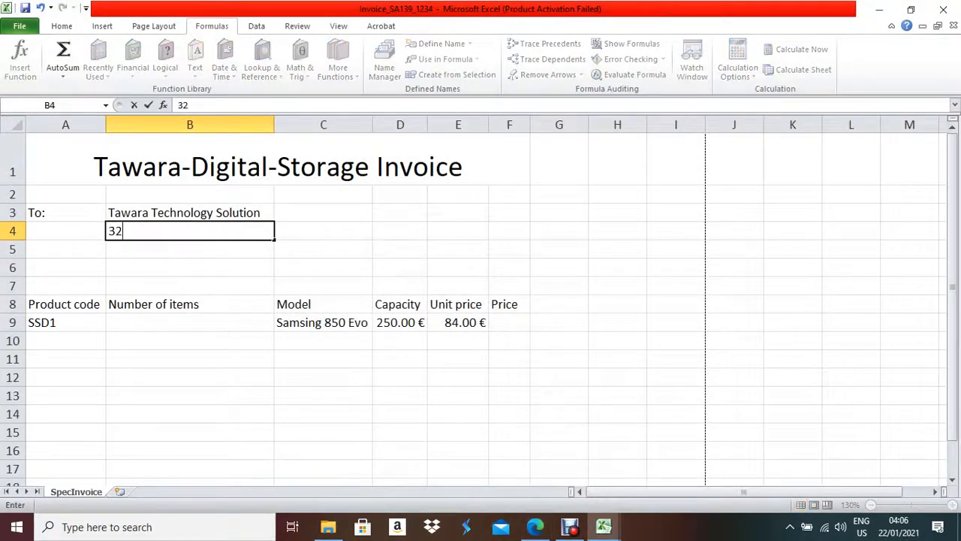
key(ctrl+Return)
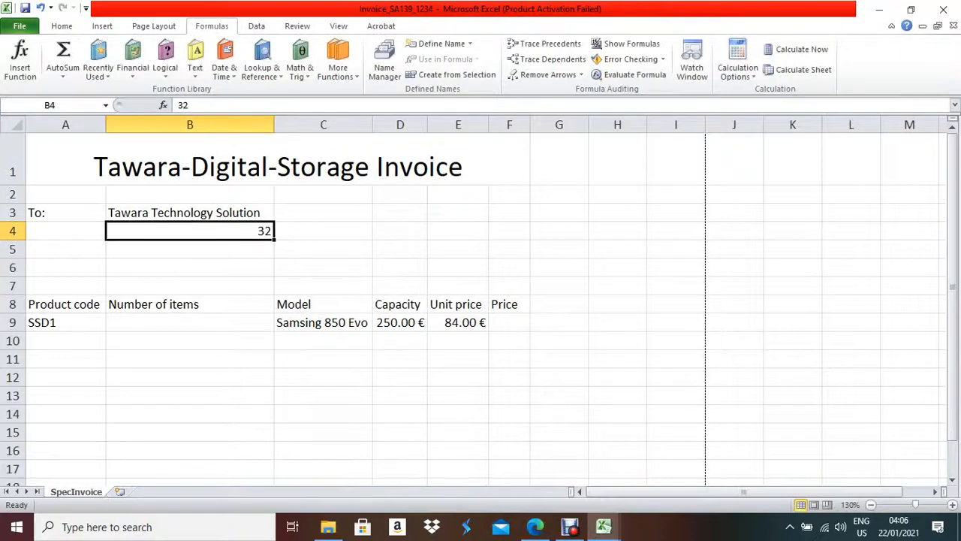
key(alt+Tab)
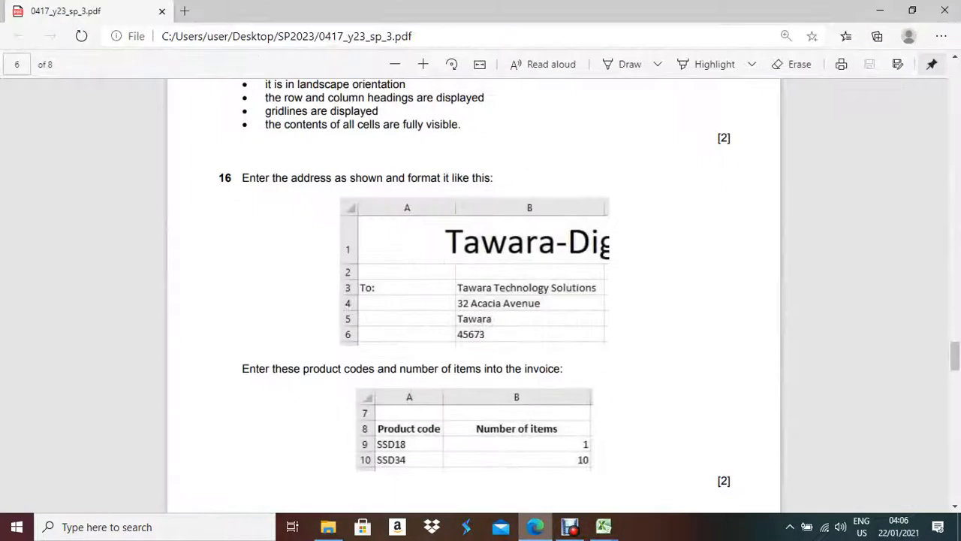
key(alt+Tab)
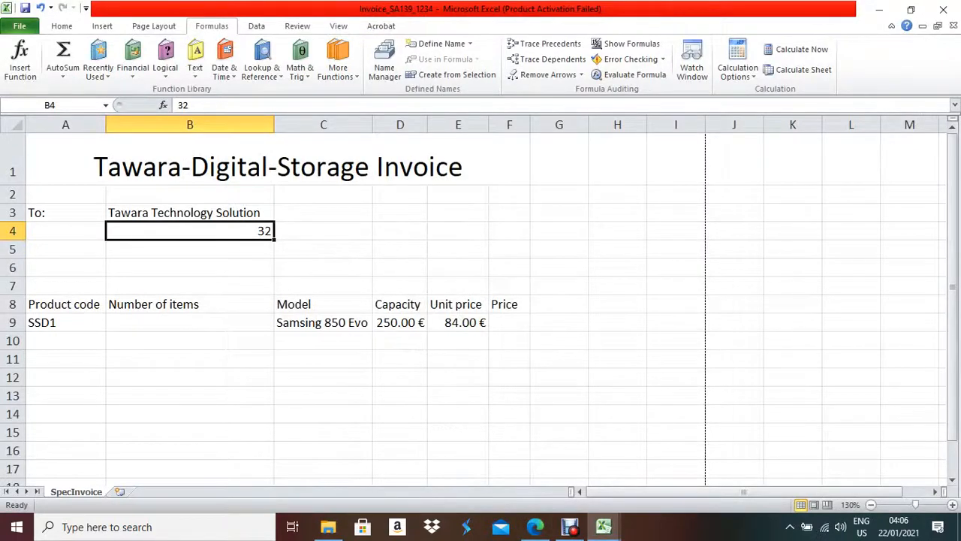
key(F2)
text(A)
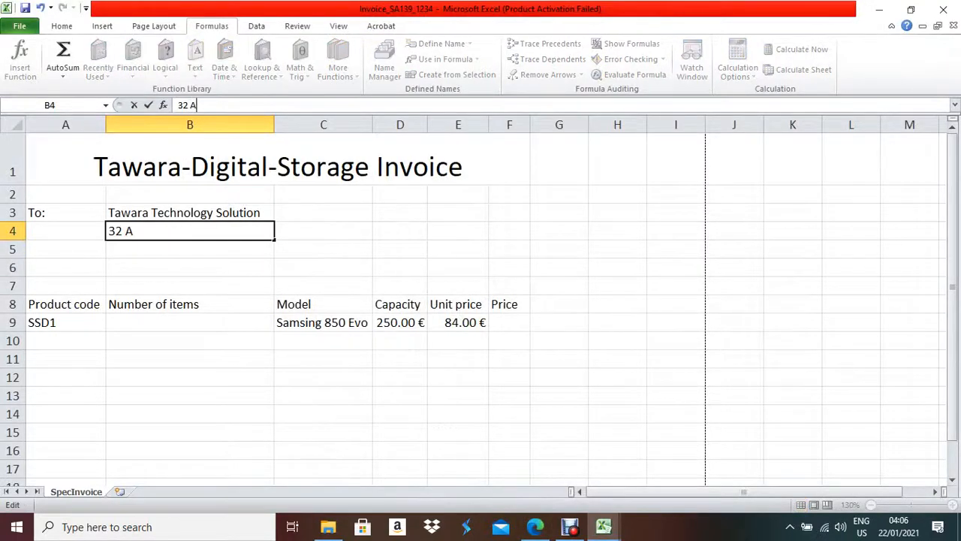
text(cacia A)
key(ctrl+Return)
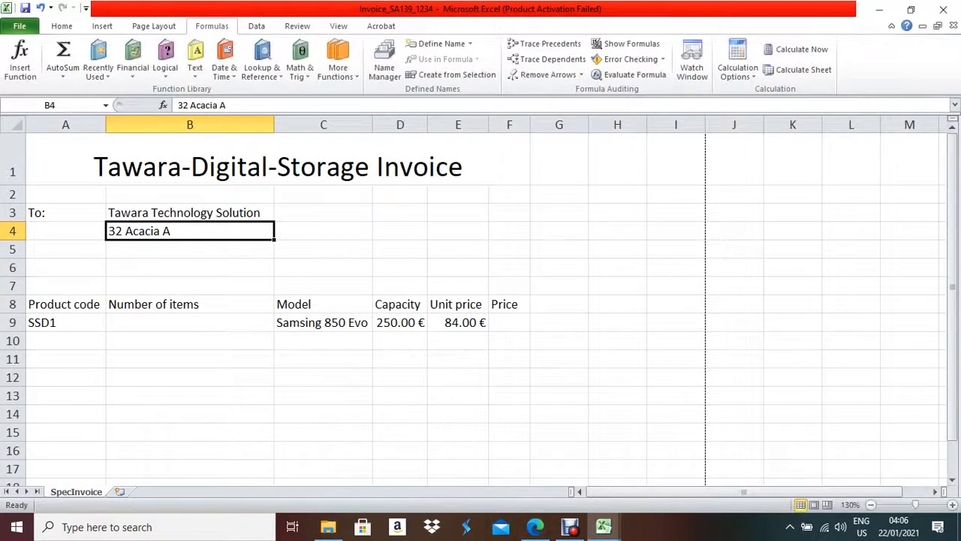
click(534, 527)
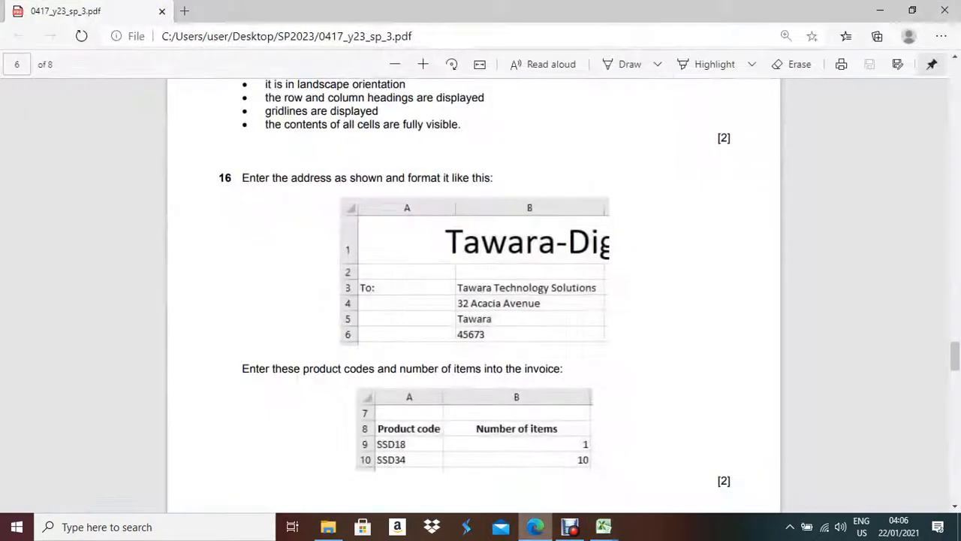
click(603, 526)
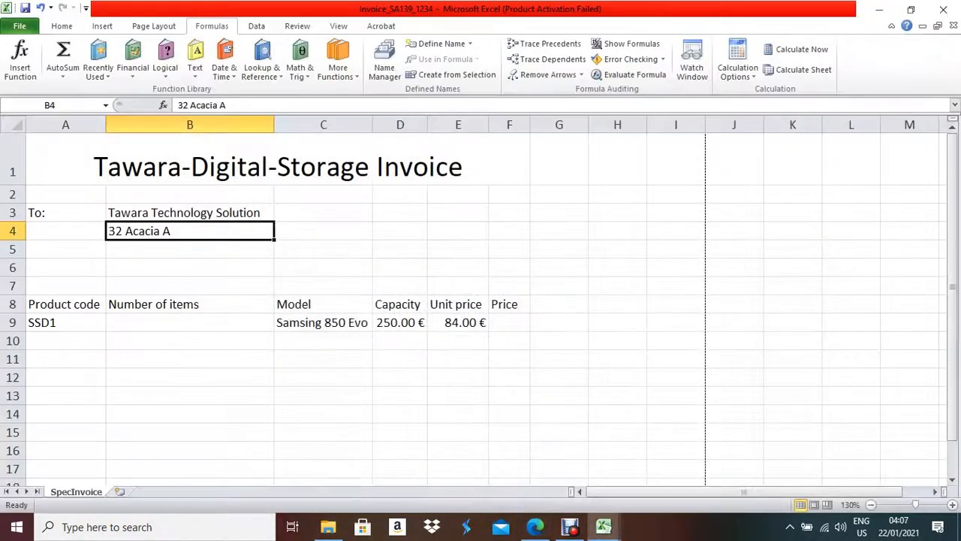
click(226, 105)
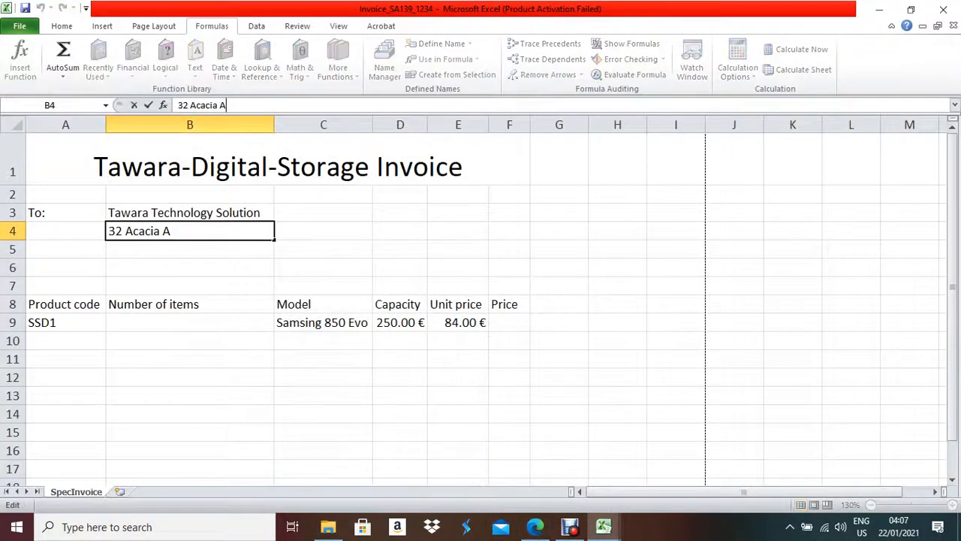
text(venue)
key(Return)
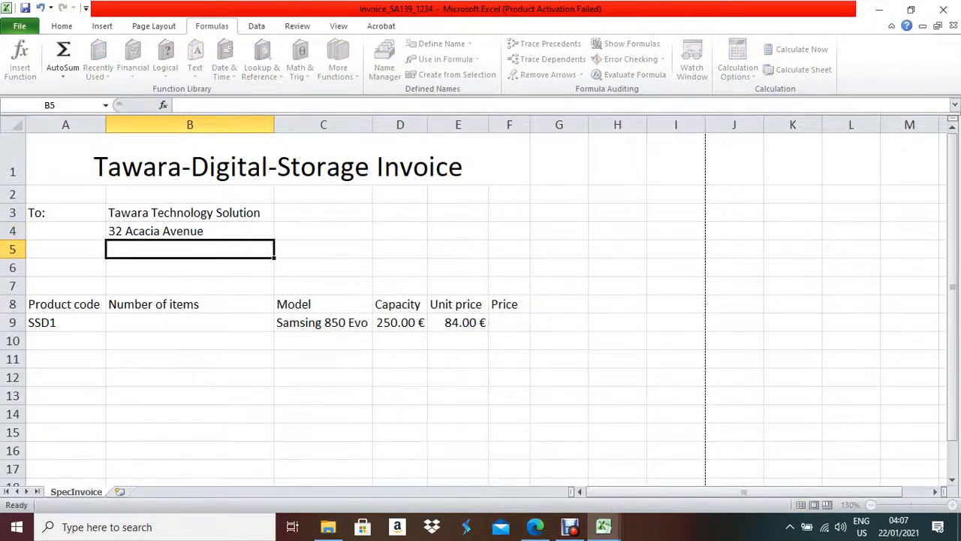
- Enter the town in B5 and the numeric postcode in B6
key(alt+Tab)
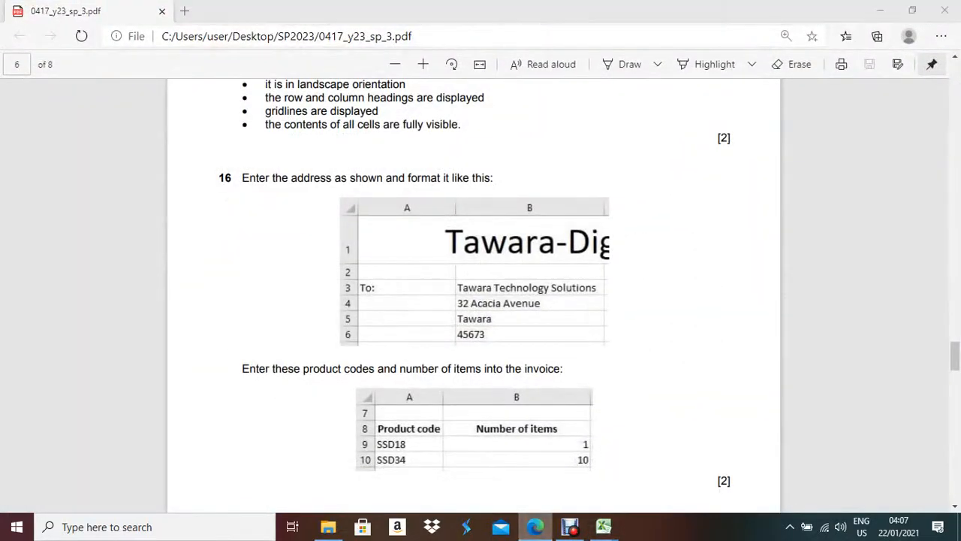
key(alt+Tab)
text(Tawara)
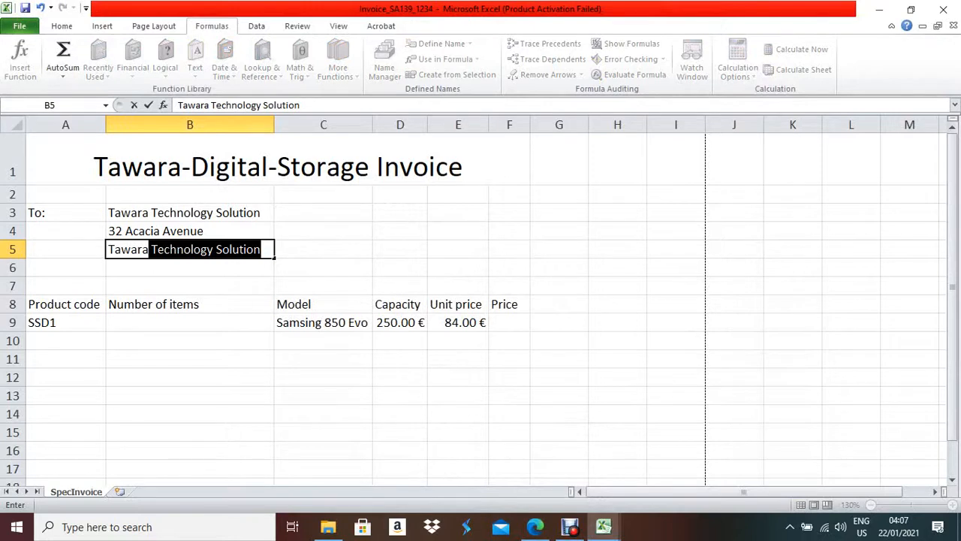
key(Delete)
key(Return)
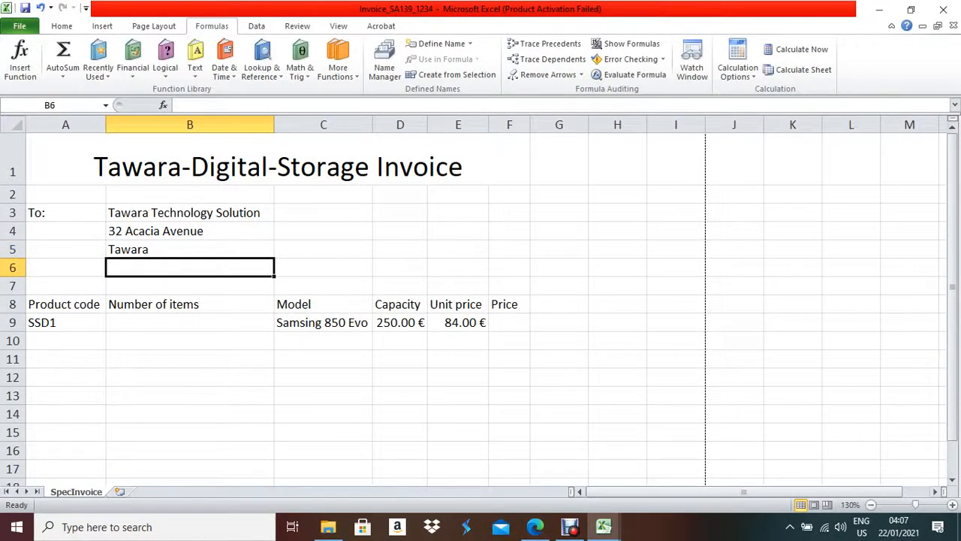
click(535, 527)
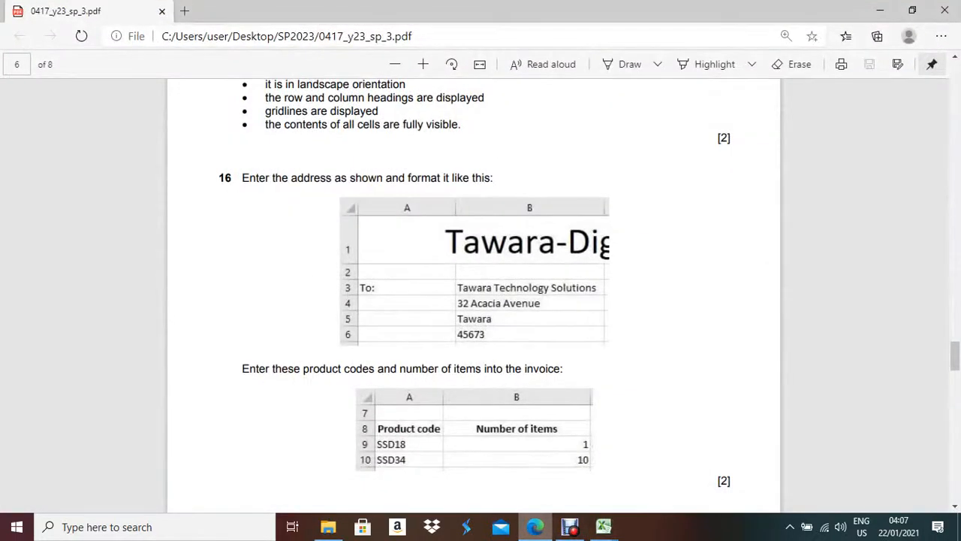
click(535, 527)
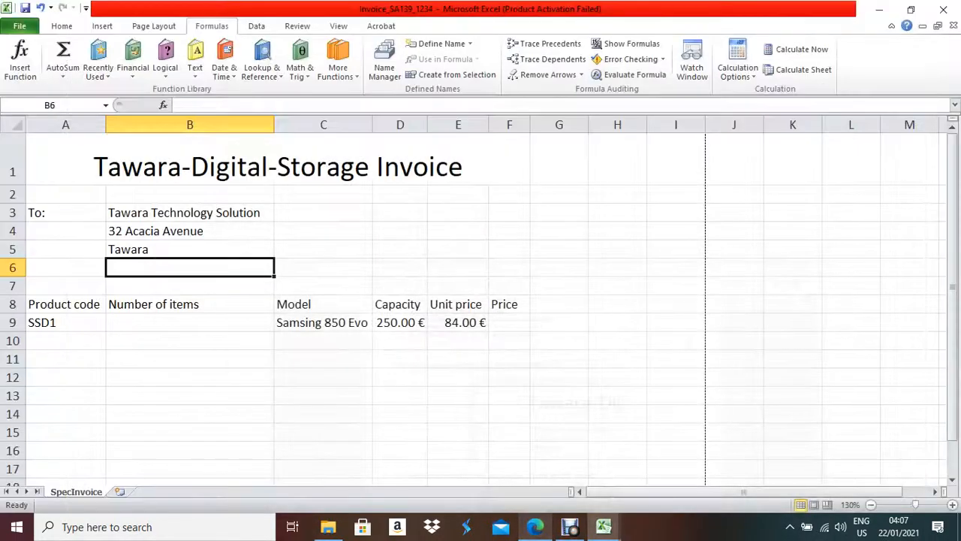
text(4567)
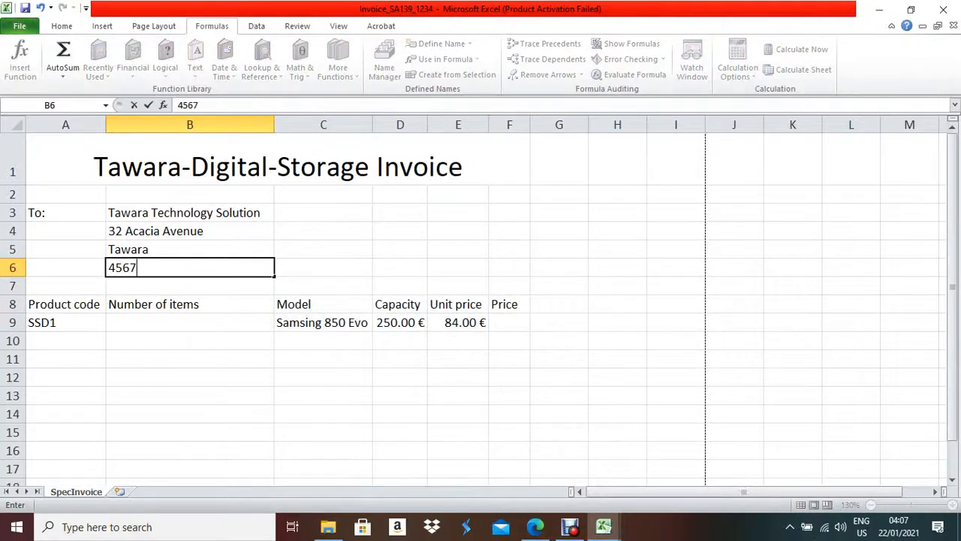
text(3)
key(Return)
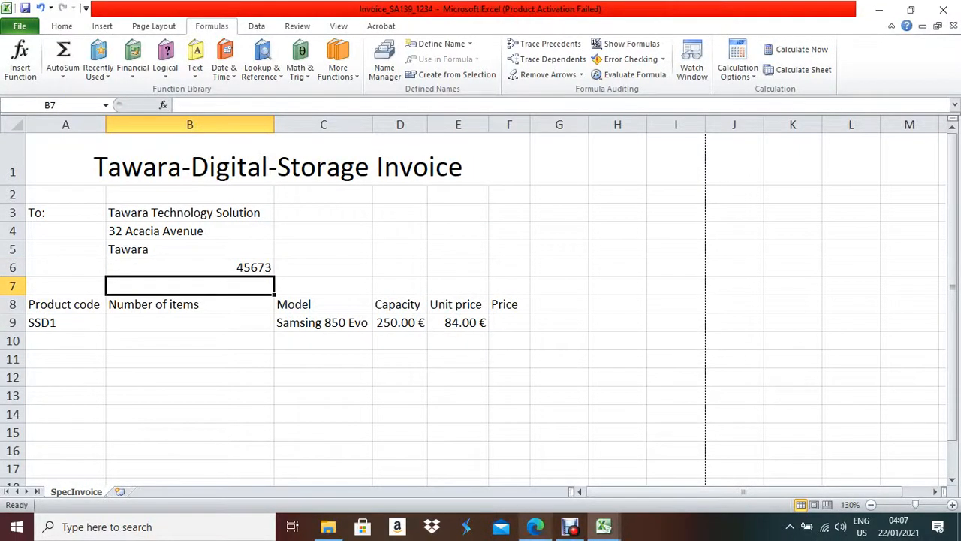
click(535, 527)
key(alt+Tab)
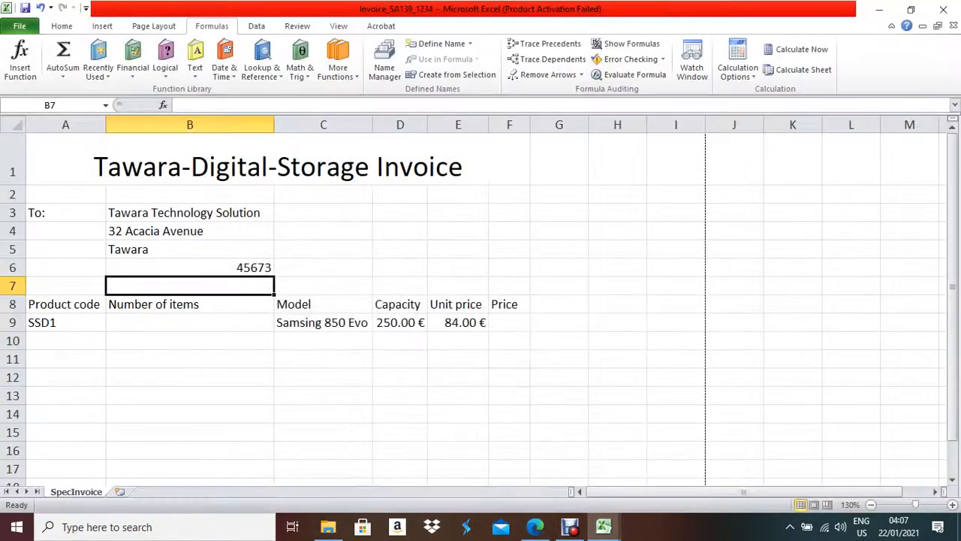
- Apply Align Text Left to the address cells B3:B6
drag(190, 213, 189, 268)
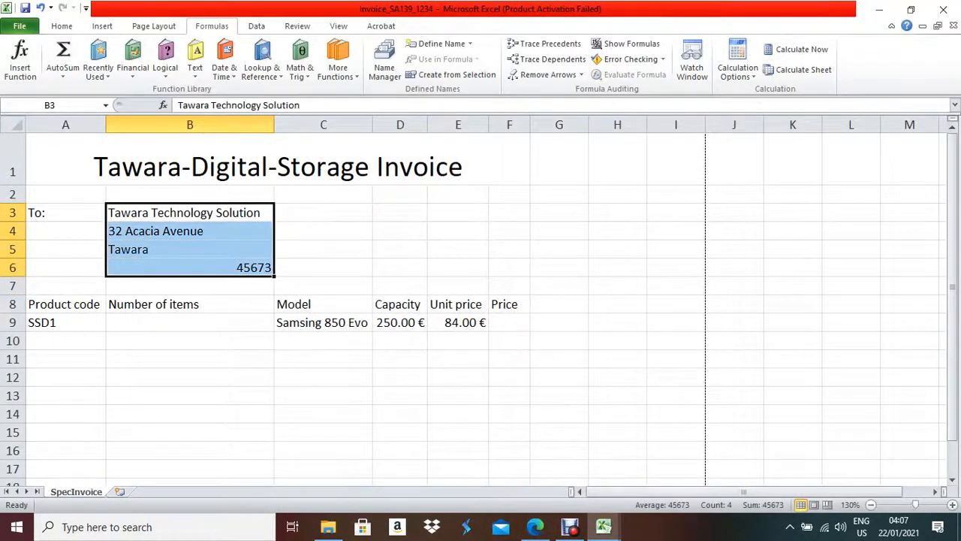
click(61, 25)
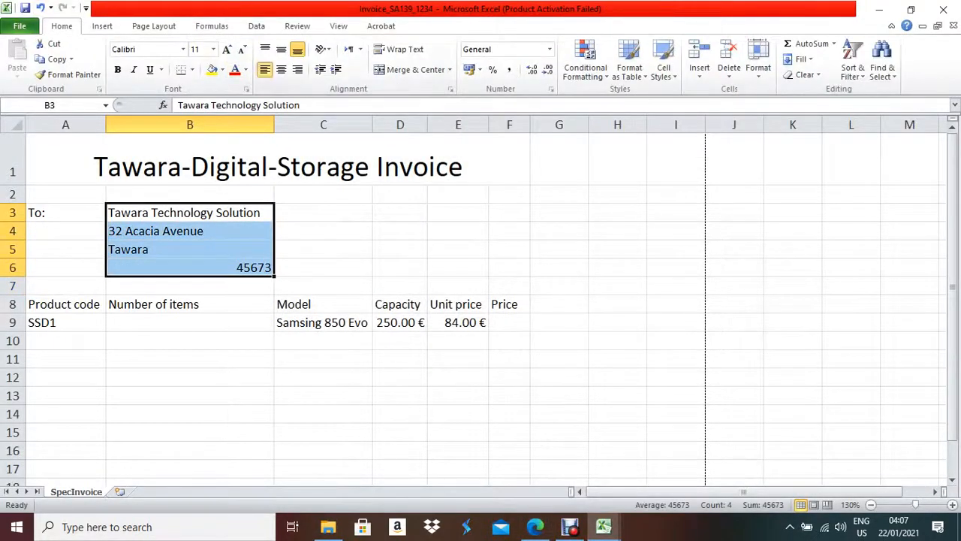
click(264, 69)
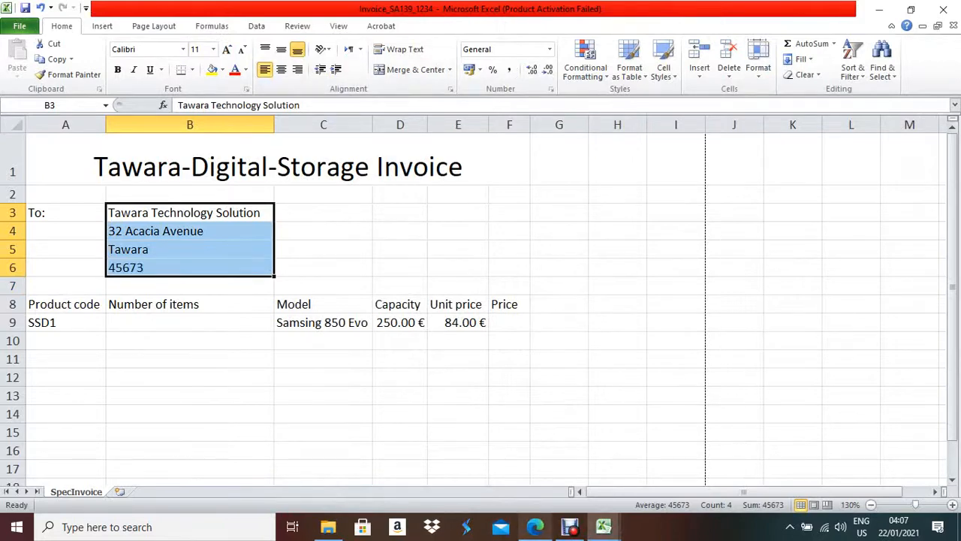
key(alt+Tab)
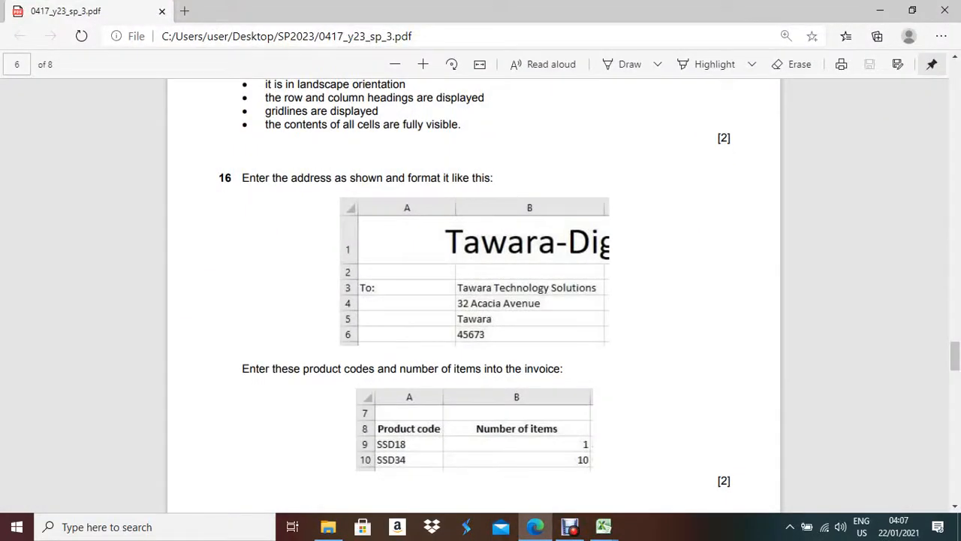
scroll(481, 301, down, 3)
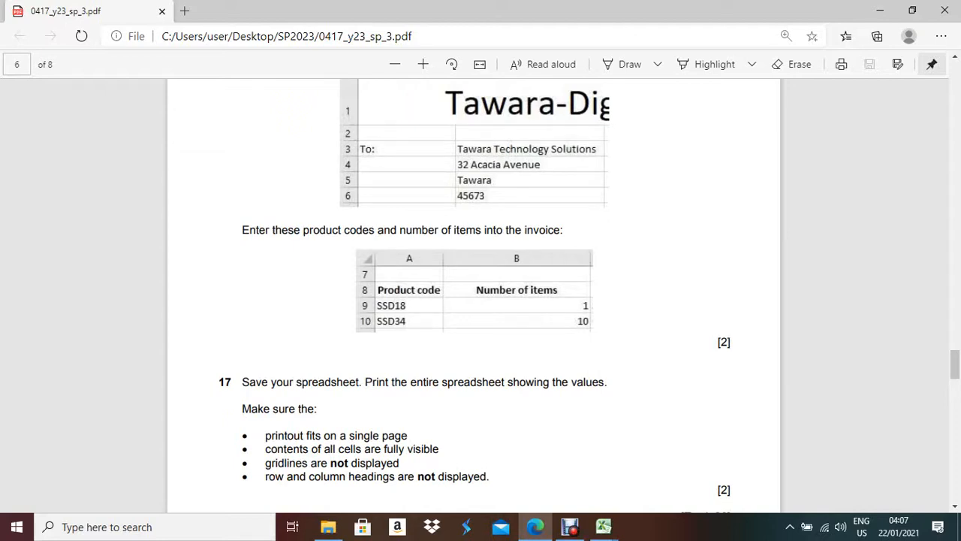
key(alt+Tab)
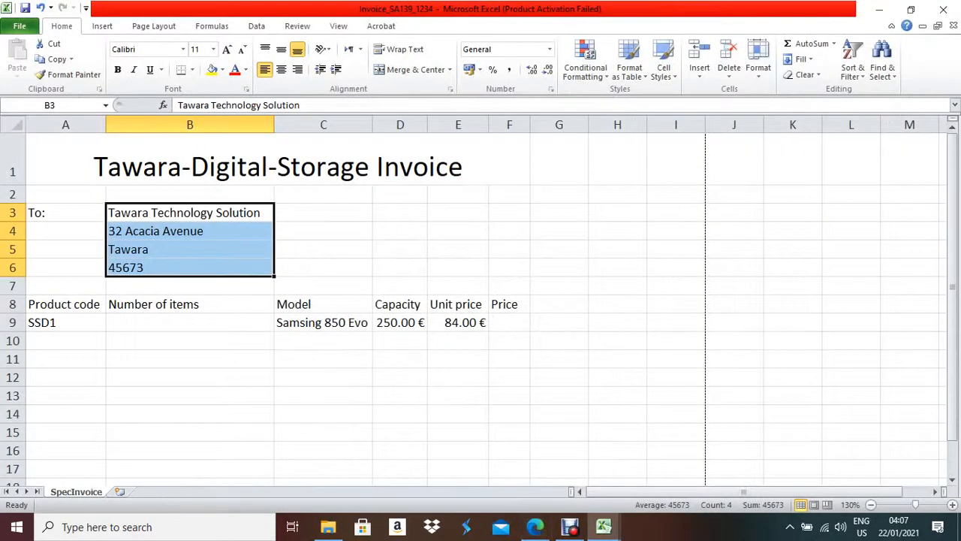
- Change the product code in A9 to SSD18 and enter SSD34 in A10
click(65, 322)
click(199, 106)
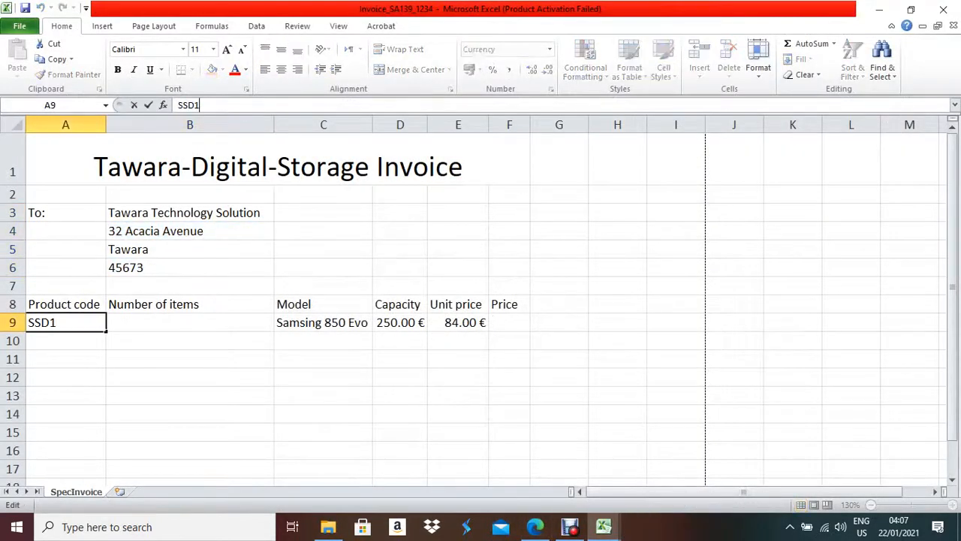
text(8)
key(Return)
text(SSD)
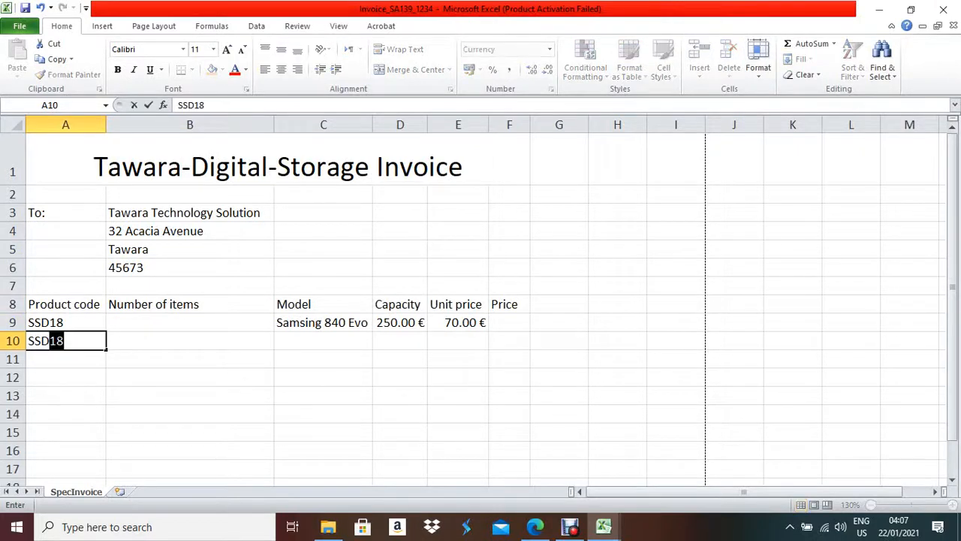
text(34)
click(189, 322)
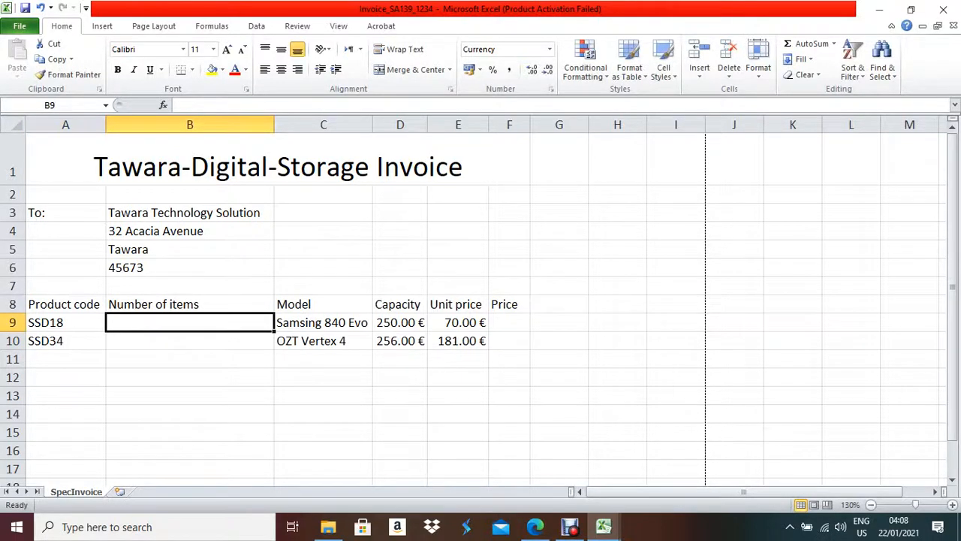
- Enter quantity 1 in B9 and 10 in B10
click(535, 526)
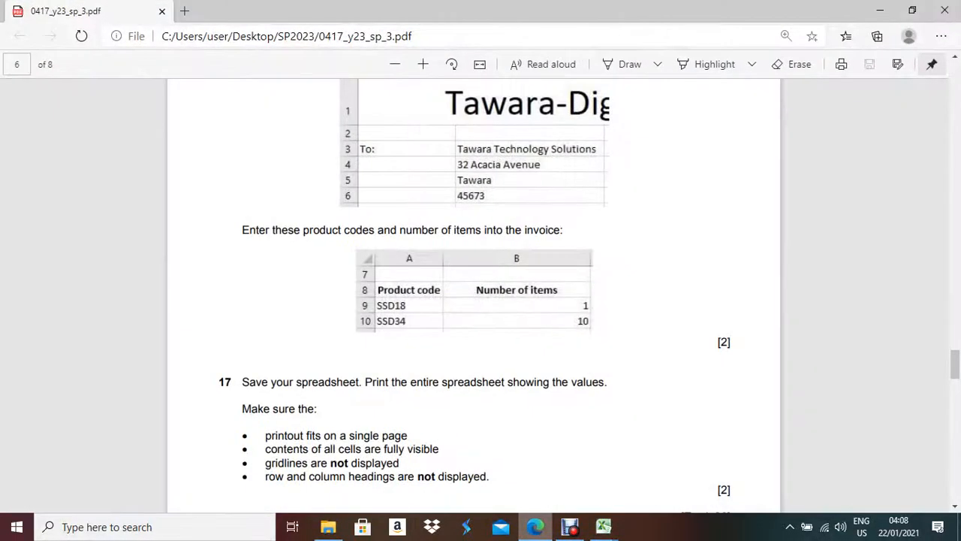
click(880, 11)
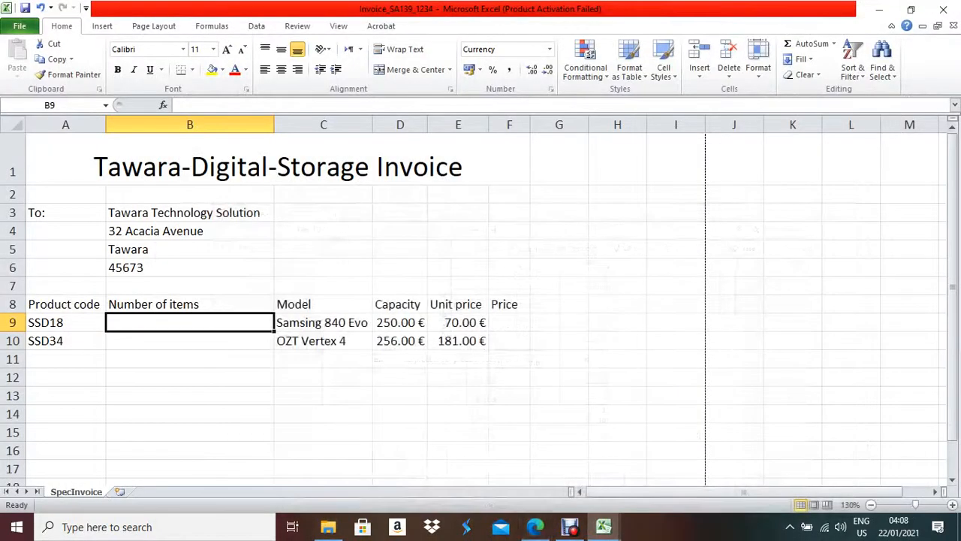
text(1)
key(Return)
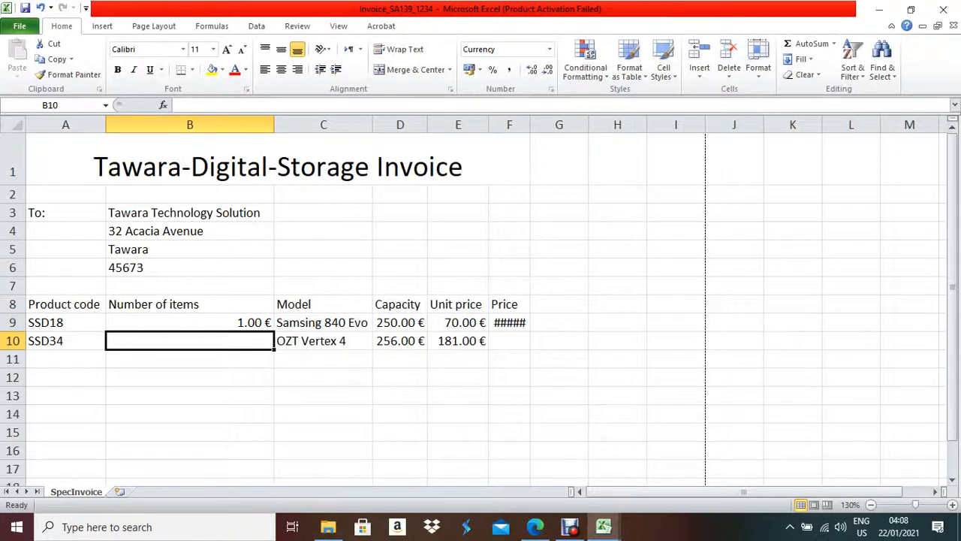
text(1)
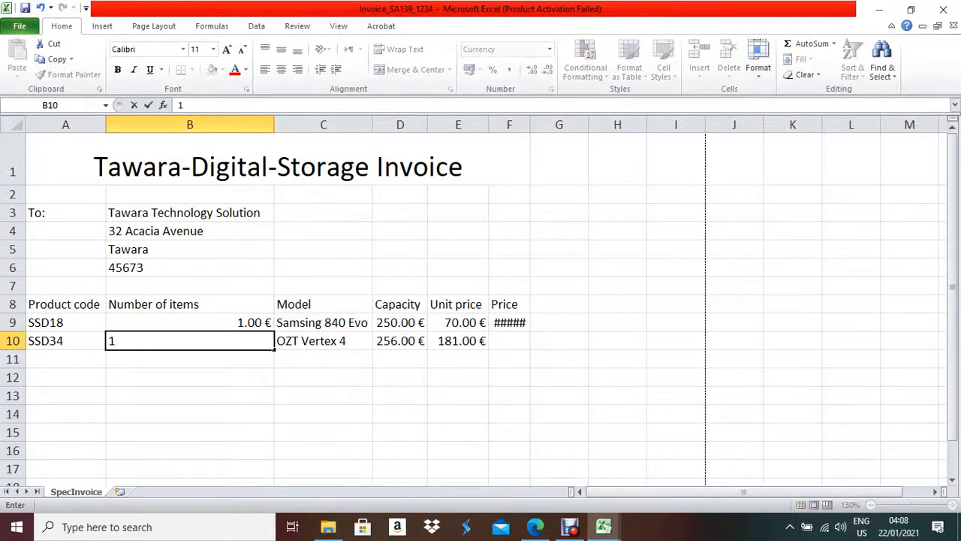
text(0)
key(Return)
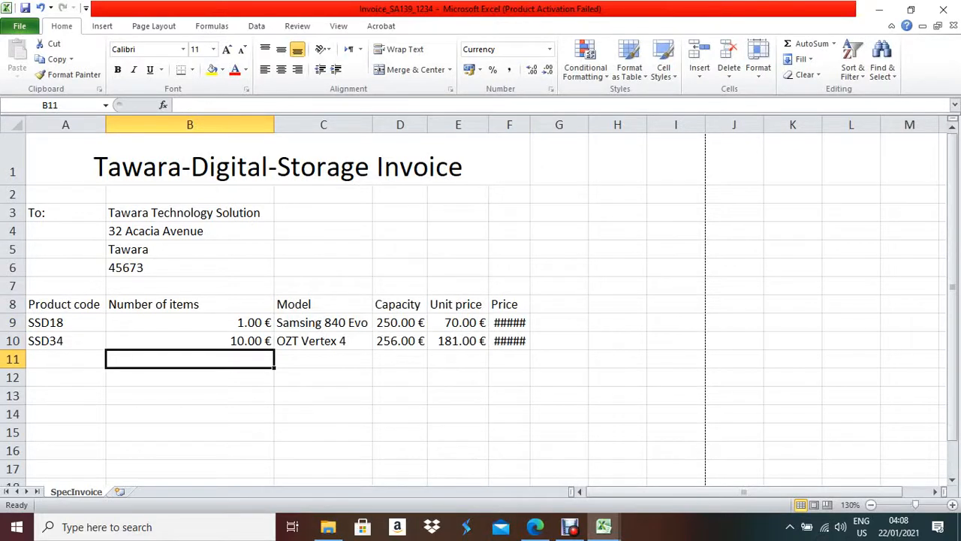
- Autofit the Price column so 70.00 € and 1,810.00 € show fully
double_click(530, 124)
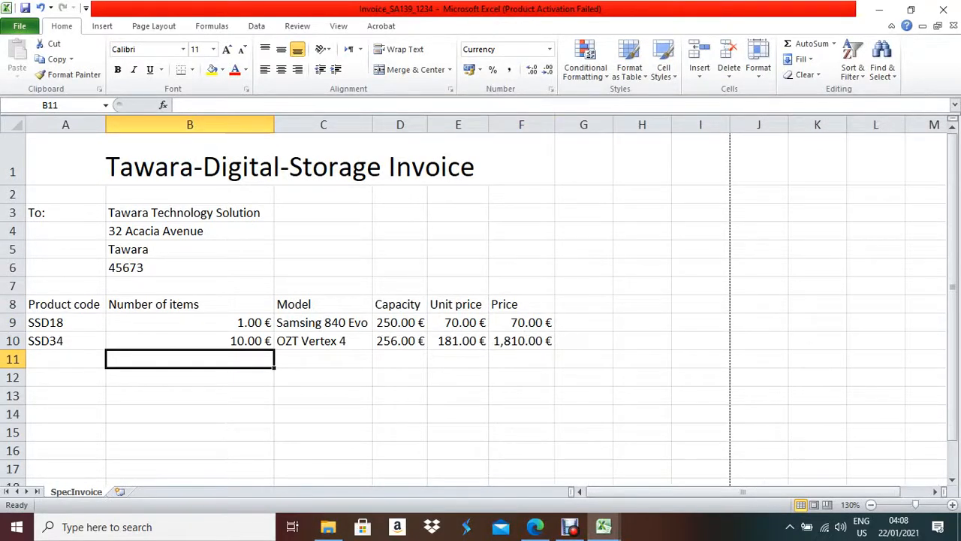
drag(187, 322, 188, 452)
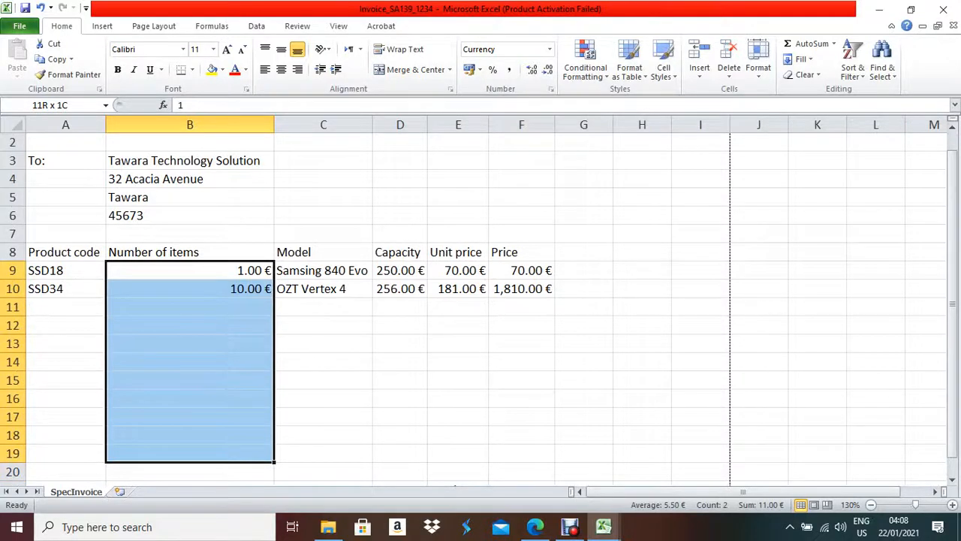
drag(188, 453, 188, 470)
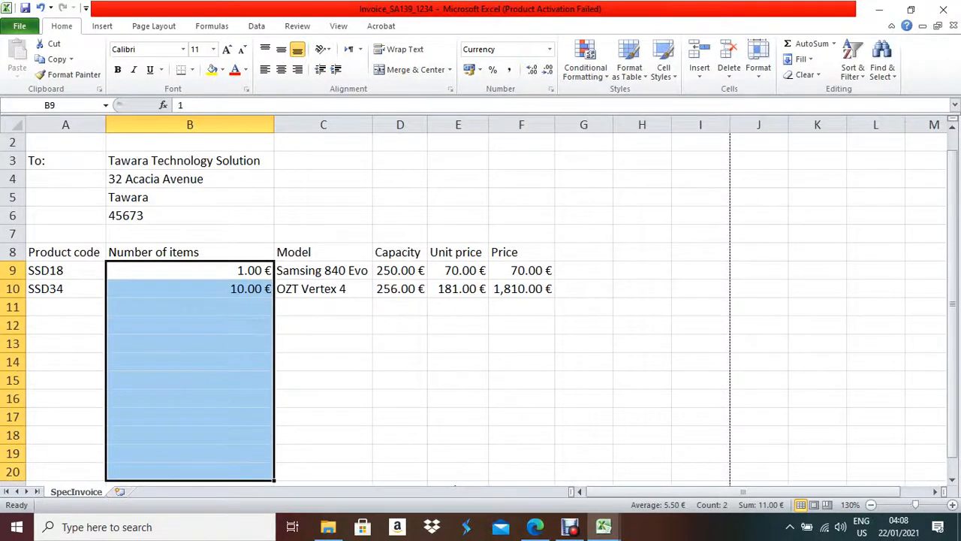
scroll(481, 300, down, 3)
- Remove the currency symbol from the Number of items cells B9:B20
right_click(223, 299)
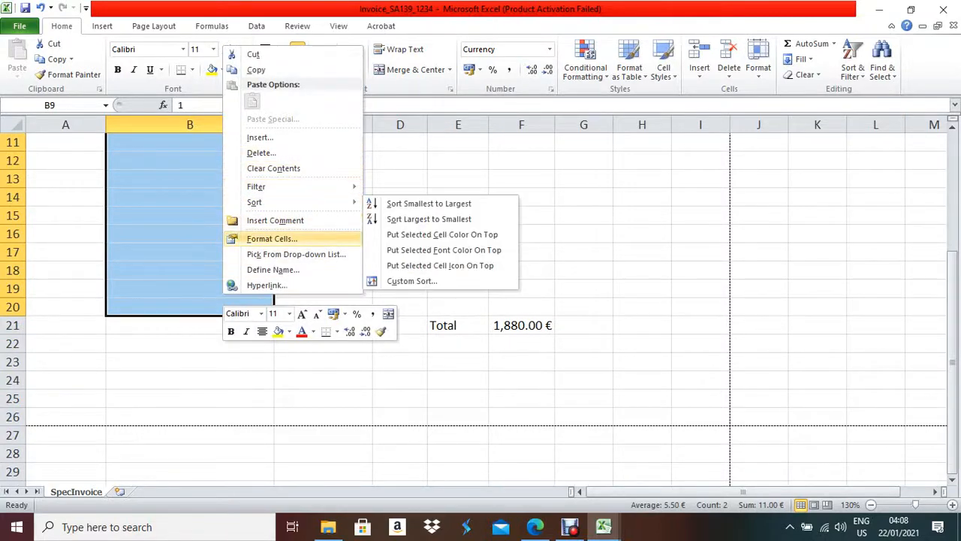
click(272, 238)
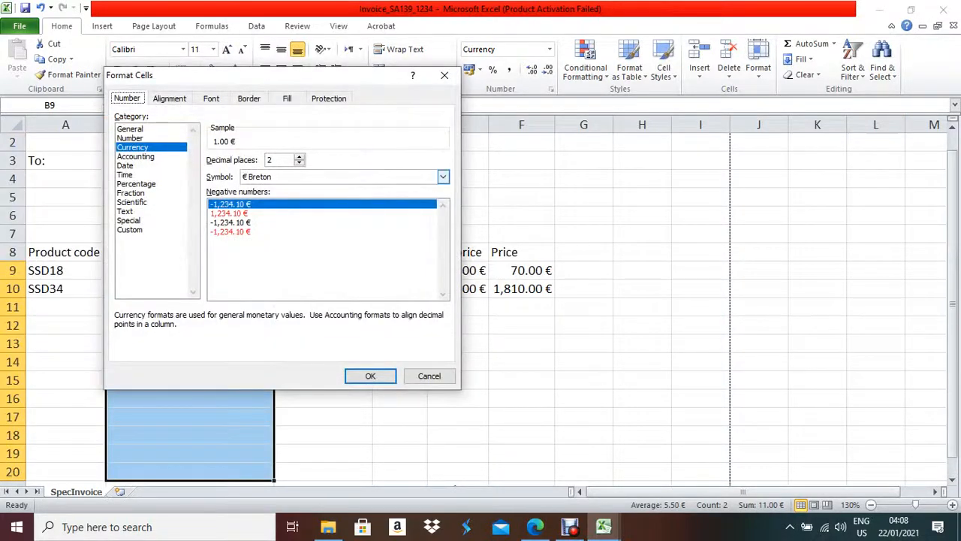
click(443, 176)
click(443, 176)
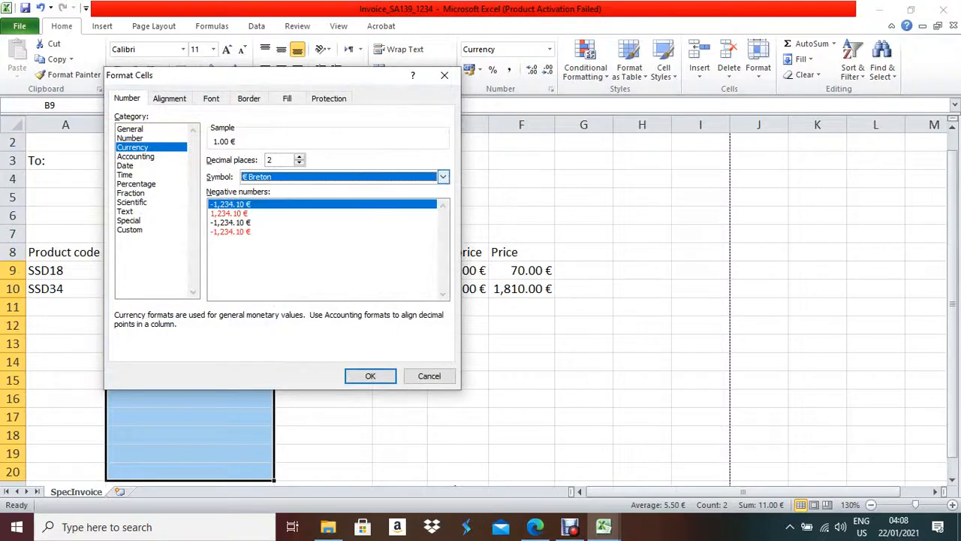
click(443, 177)
scroll(432, 208, up, 3)
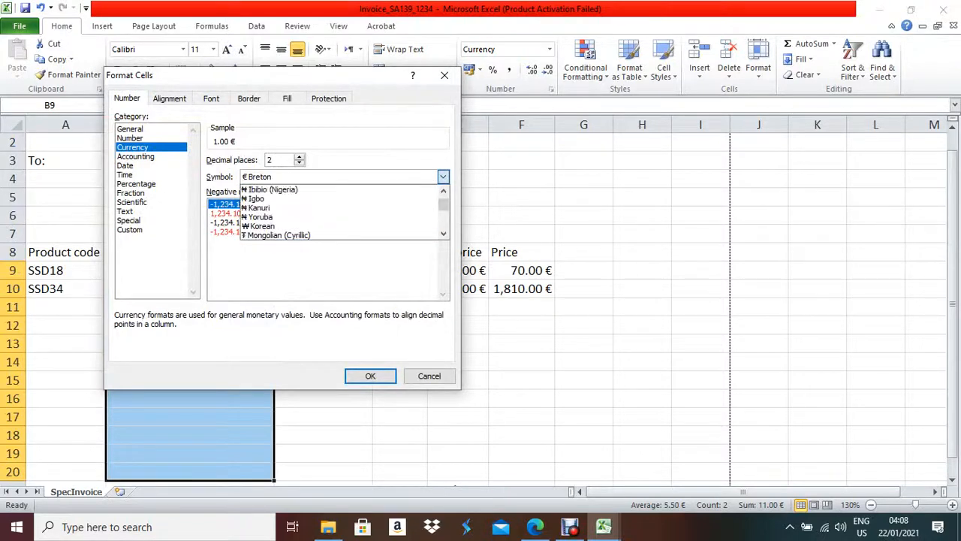
drag(443, 204, 443, 194)
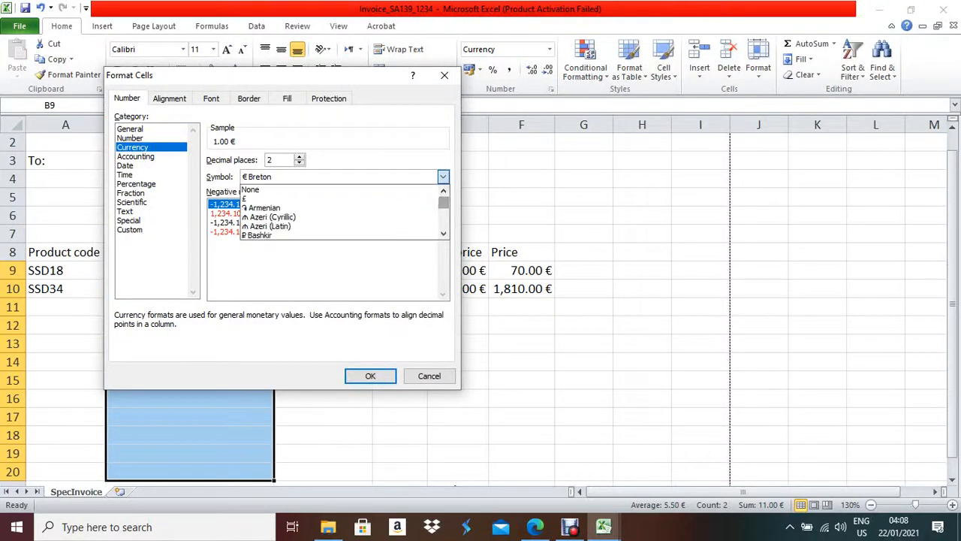
click(338, 198)
click(443, 177)
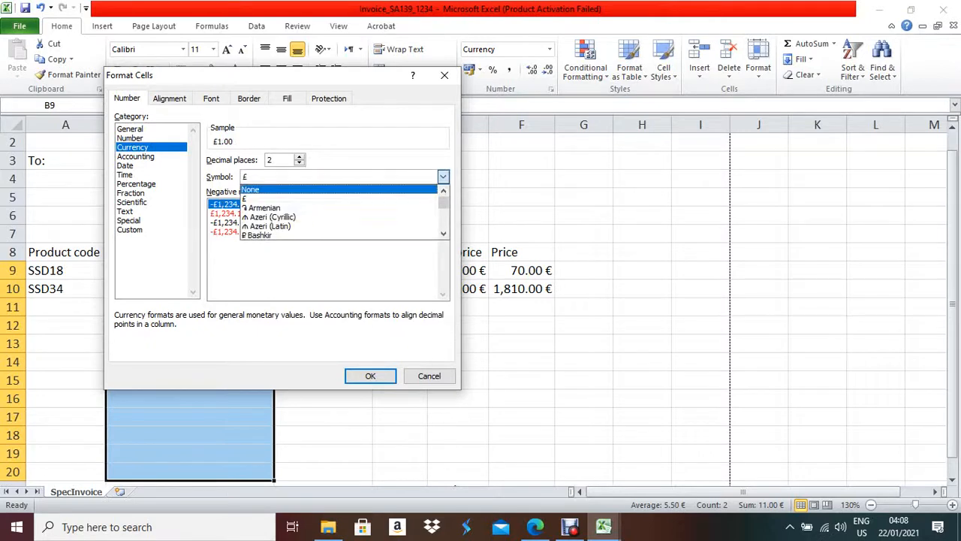
click(255, 186)
click(370, 375)
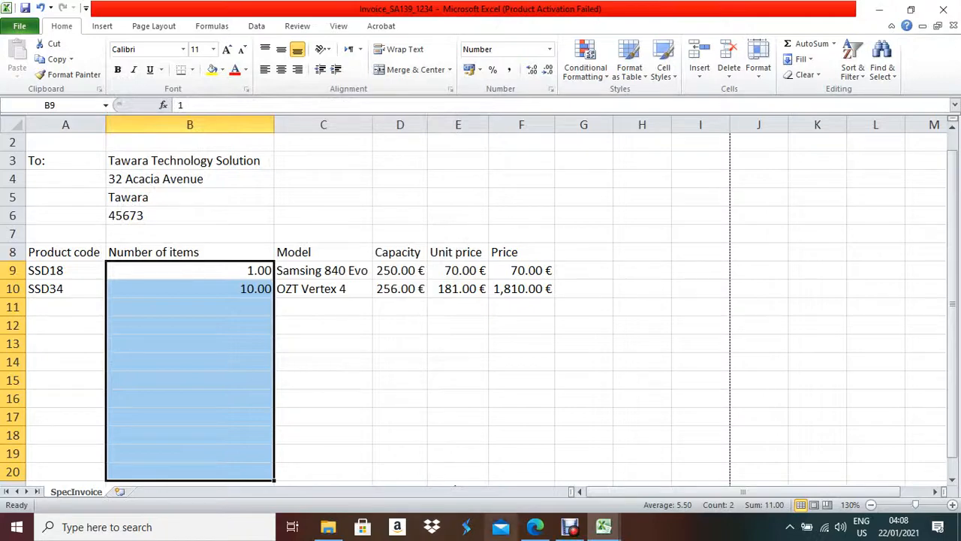
- Format the quantity cells with 0 decimal places so they show 1 and 10
click(535, 527)
click(604, 527)
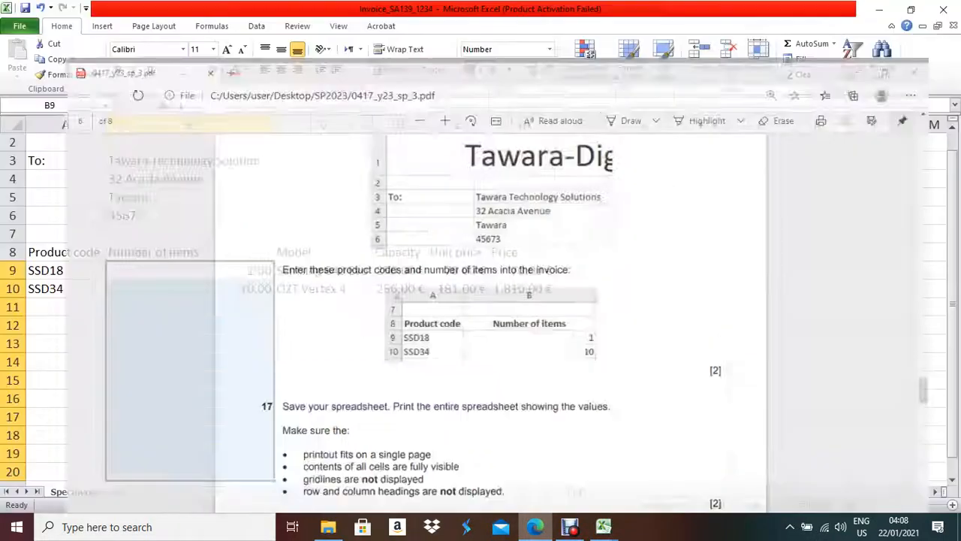
right_click(243, 279)
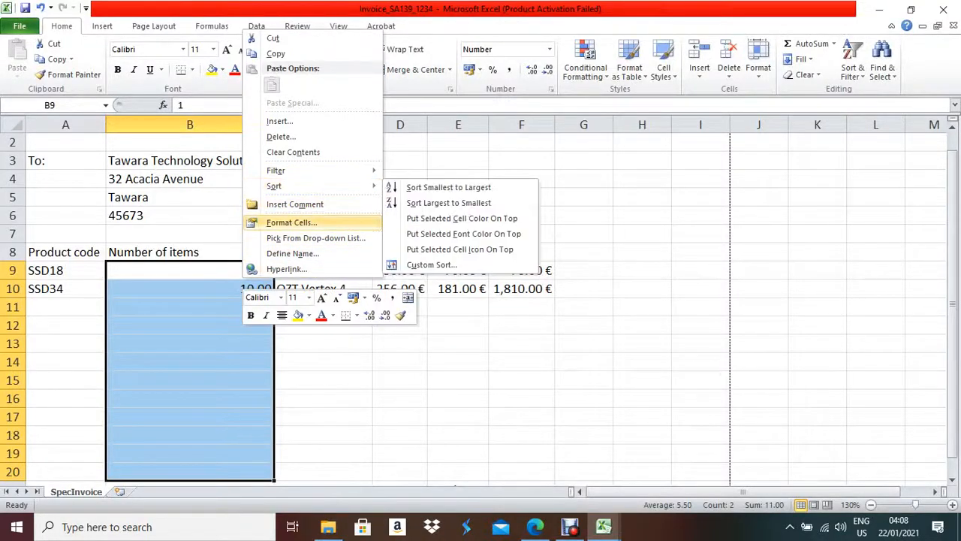
click(291, 222)
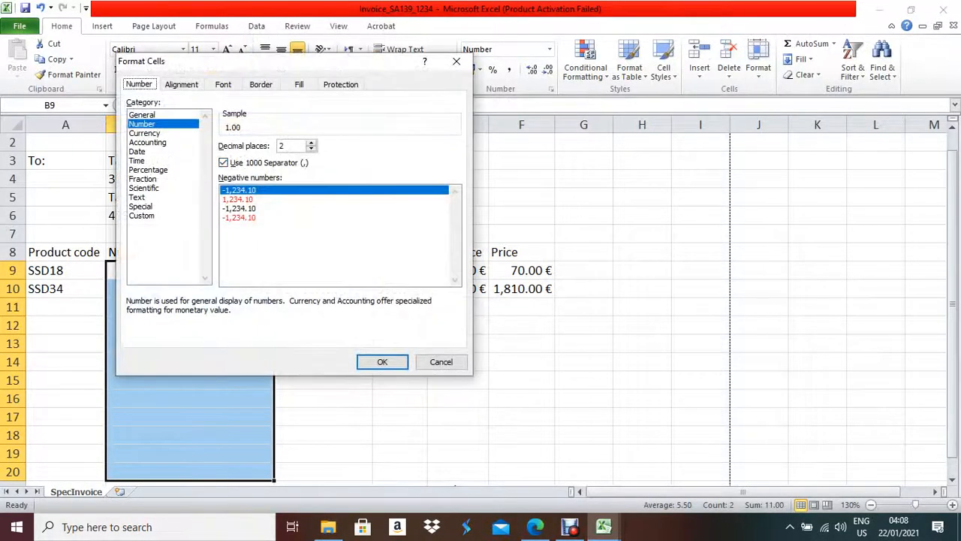
double_click(311, 148)
key(Return)
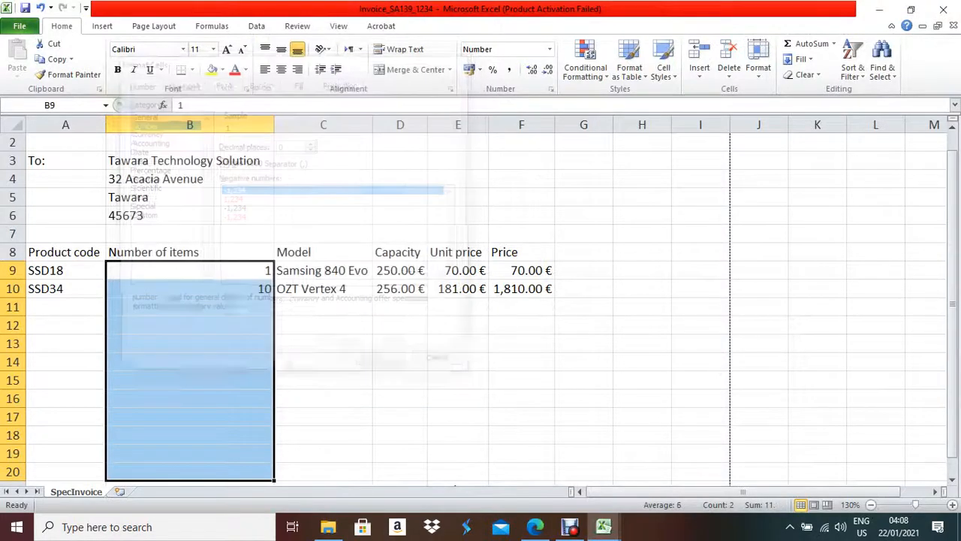
click(323, 289)
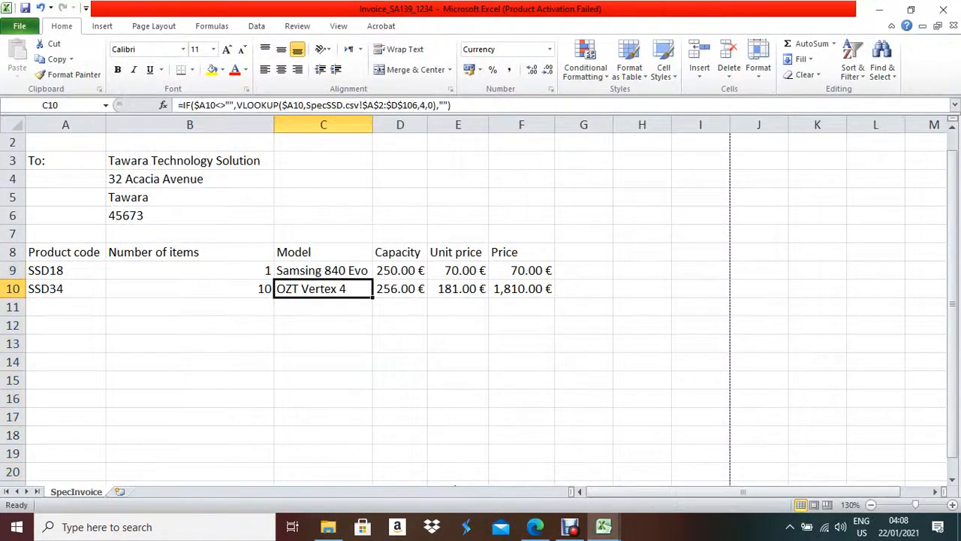
click(535, 526)
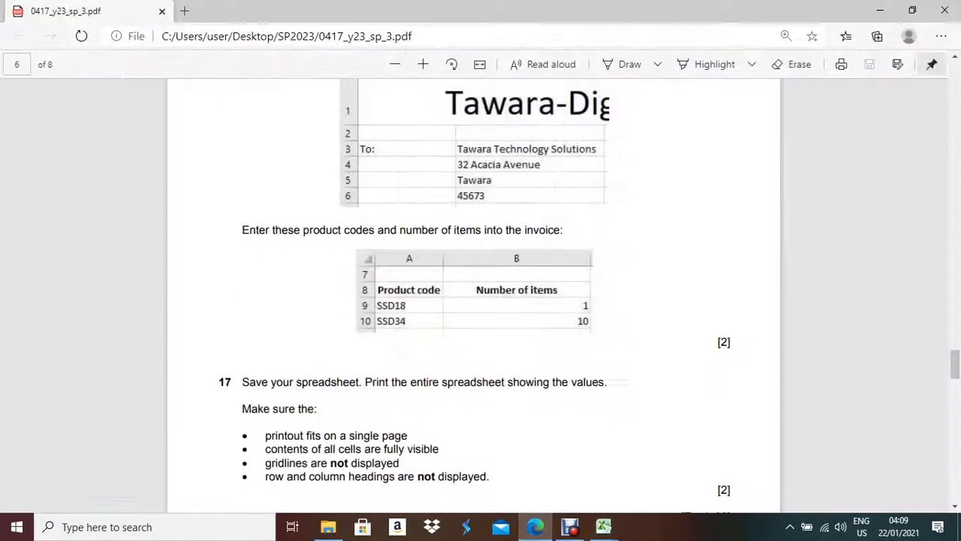
scroll(473, 300, down, 8)
scroll(473, 301, up, 5)
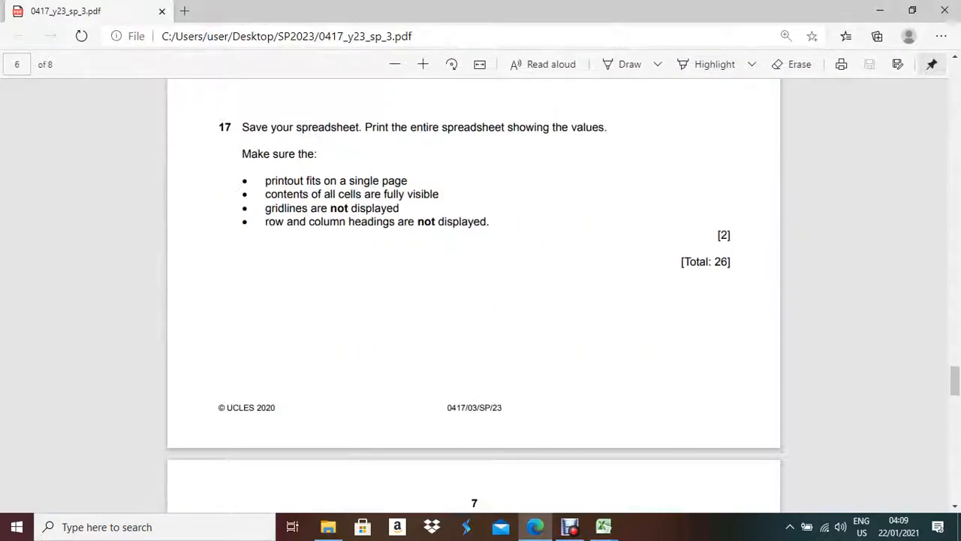
scroll(473, 300, up, 3)
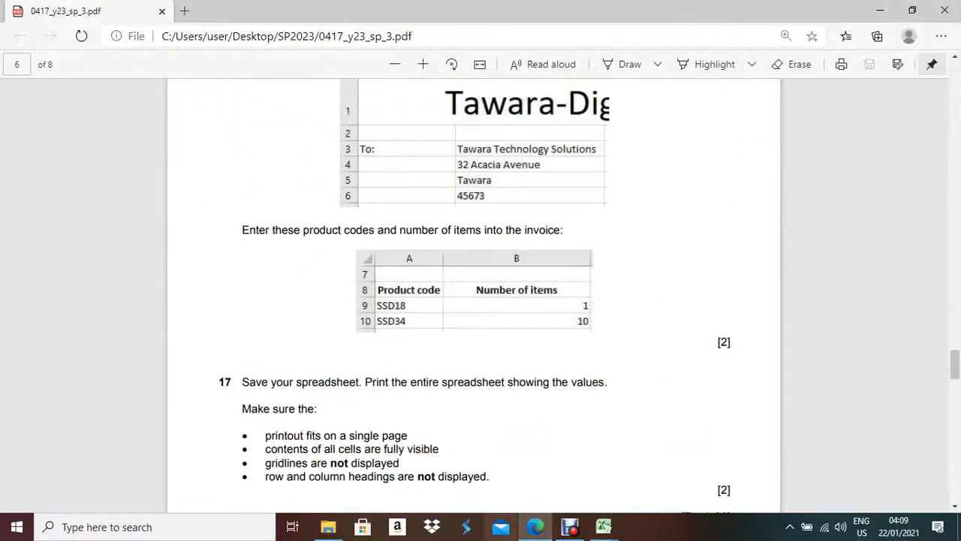
mouse_move(536, 526)
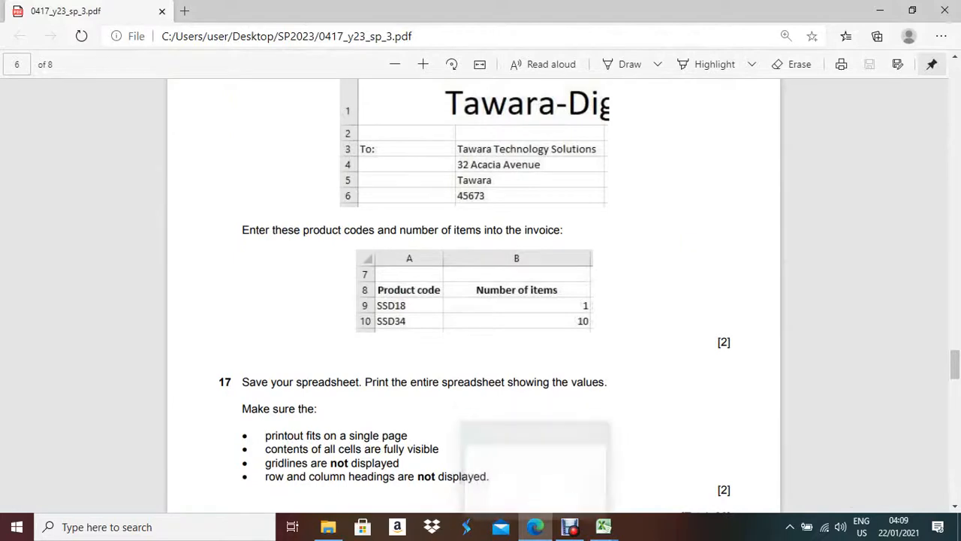
scroll(473, 300, up, 8)
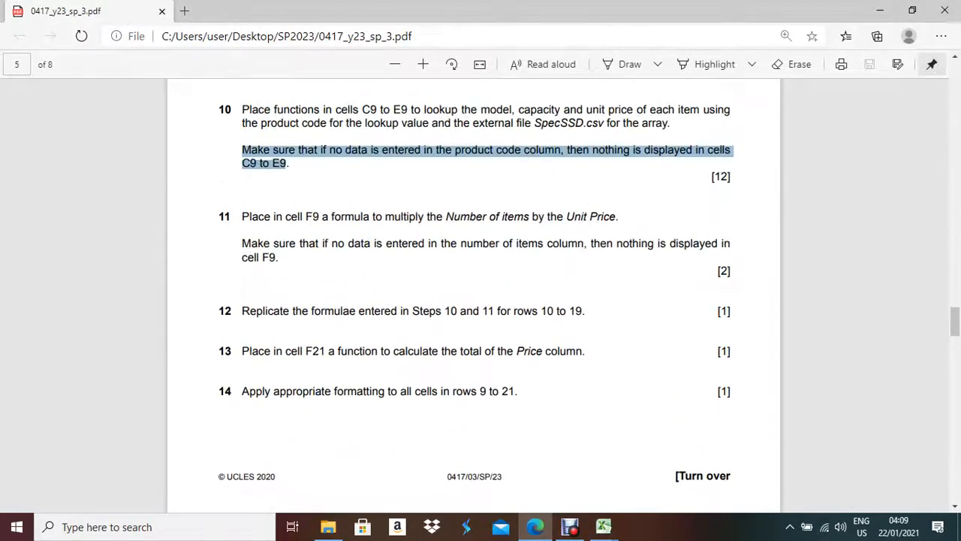
click(604, 526)
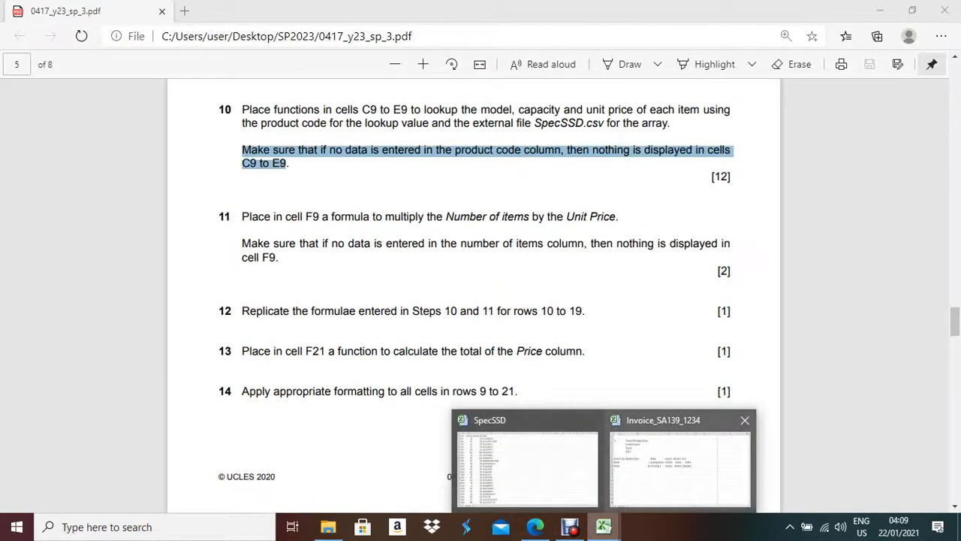
click(679, 461)
click(323, 271)
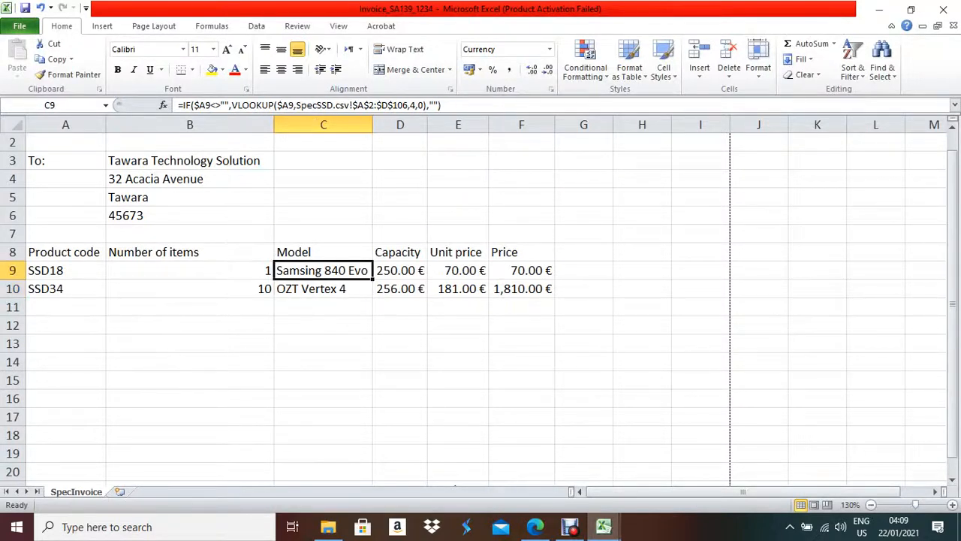
click(570, 527)
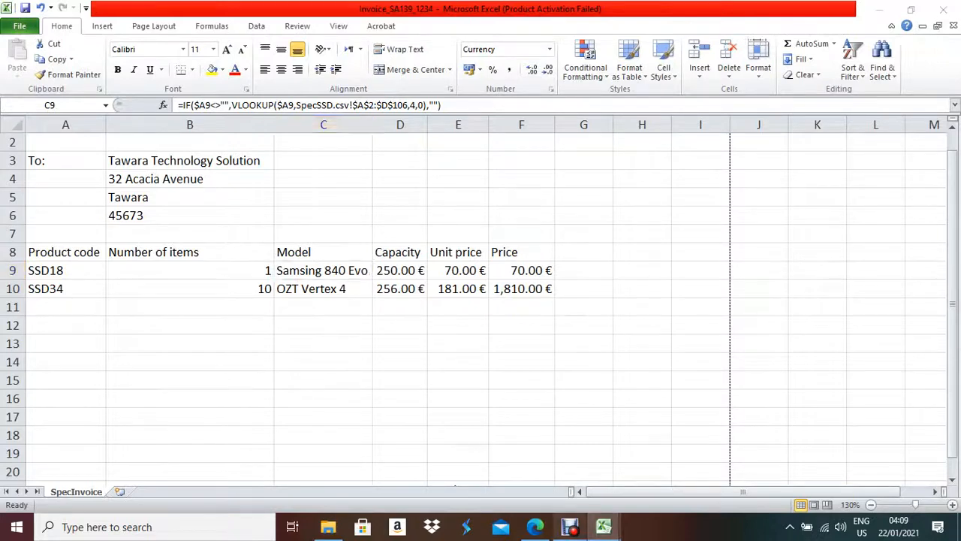